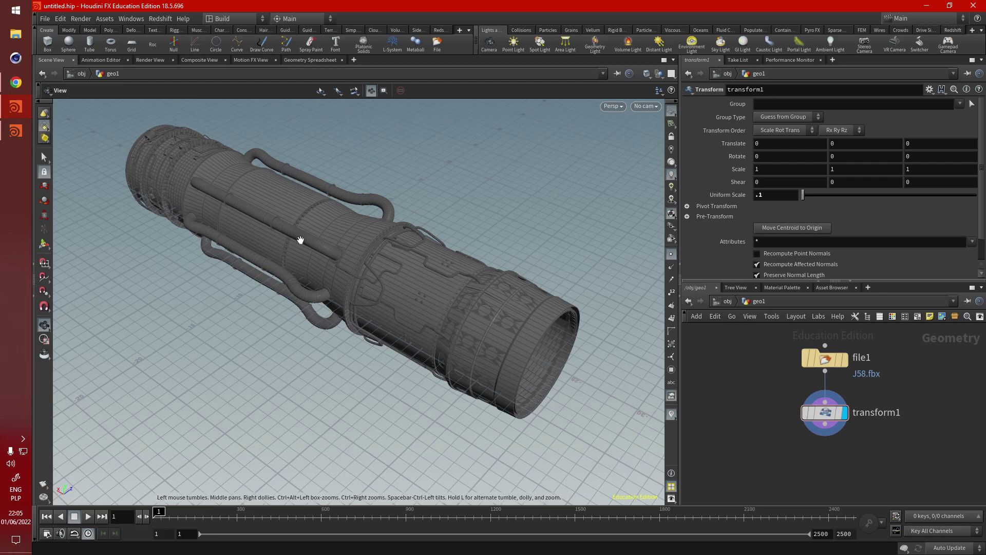
Step: Orbit to a lengthwise engine view and search the node menu for 'random' (Attribute Randomize)
{"action": "left_click_drag", "start_coordinate": [301, 240], "coordinate": [380, 300]}
{"action": "middle_click_drag", "start_coordinate": [806, 484], "coordinate": [807, 423]}
{"action": "key", "text": "Tab"}
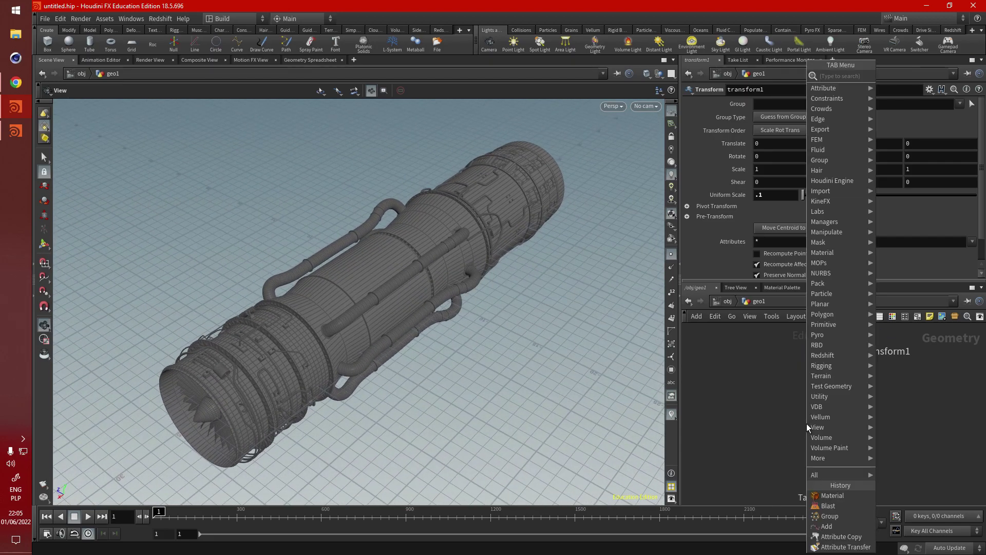
{"action": "type", "text": "attri"}
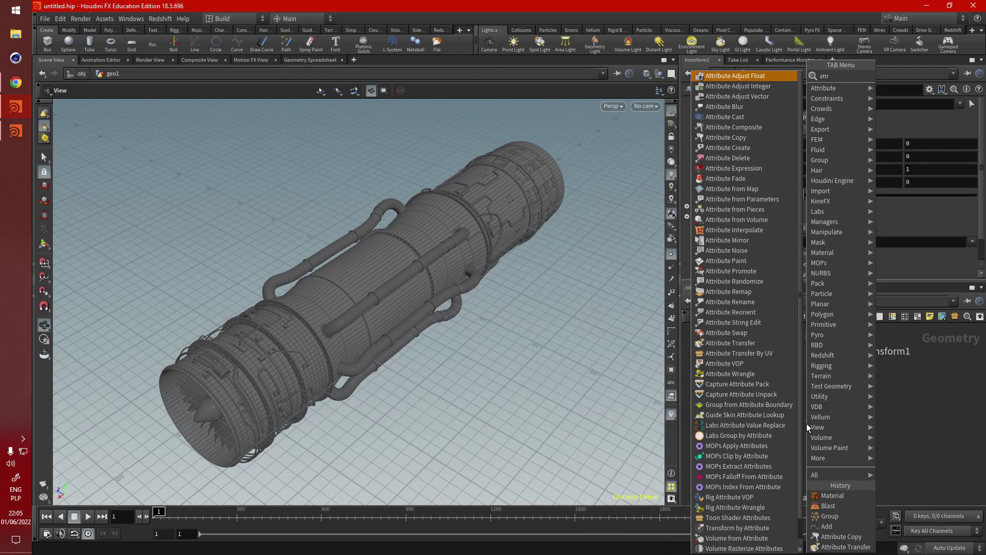
{"action": "key", "text": "BackSpace"}
{"action": "key", "text": "BackSpace"}
{"action": "key", "text": "BackSpace"}
{"action": "key", "text": "BackSpace"}
{"action": "key", "text": "BackSpace"}
{"action": "type", "text": "tran"}
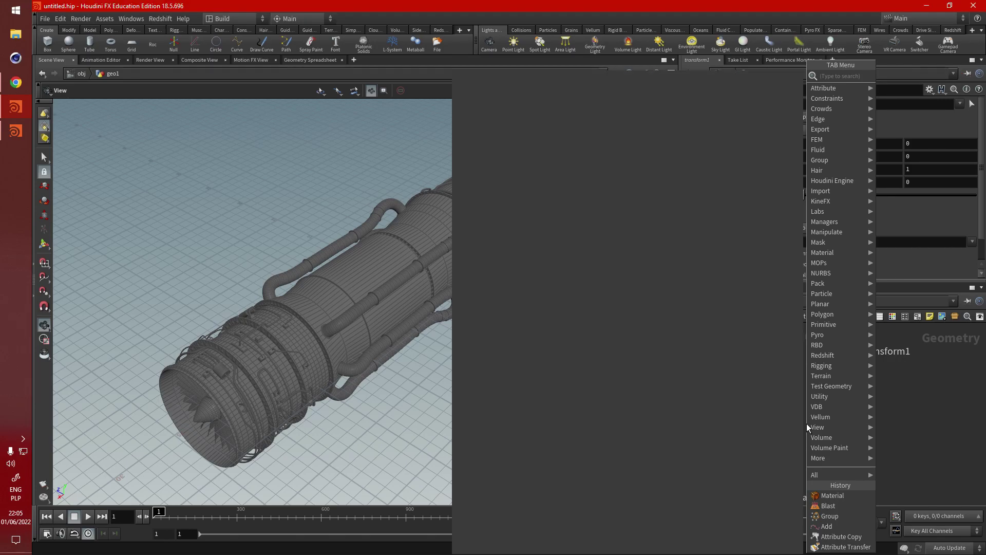
{"action": "key", "text": "BackSpace"}
{"action": "key", "text": "BackSpace"}
{"action": "key", "text": "BackSpace"}
{"action": "key", "text": "BackSpace"}
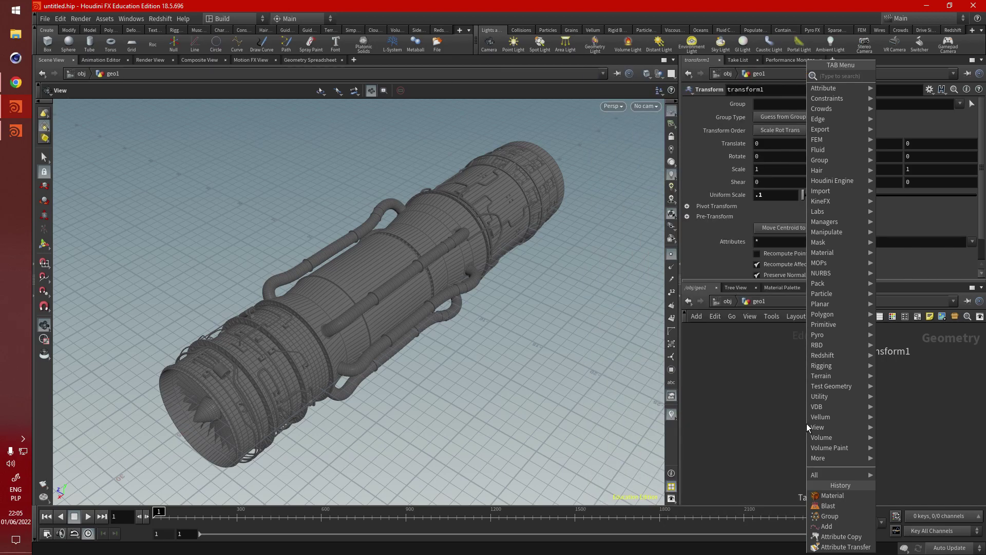
{"action": "type", "text": "ram"}
{"action": "key", "text": "BackSpace"}
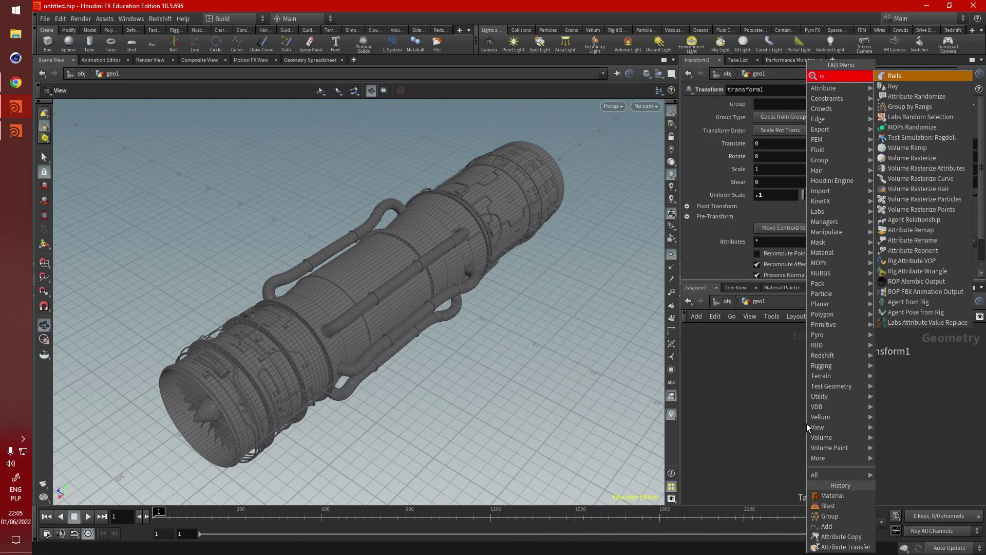
{"action": "type", "text": "ndomise"}
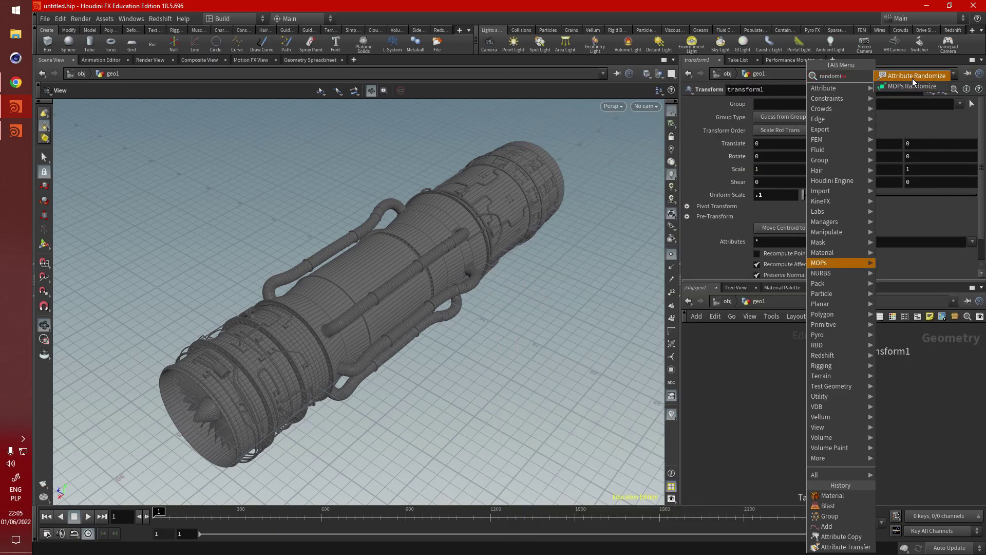
Step: Place Attribute Randomize below transform1 and inspect the randomly coloured intake nose cone
{"action": "left_click", "coordinate": [912, 78]}
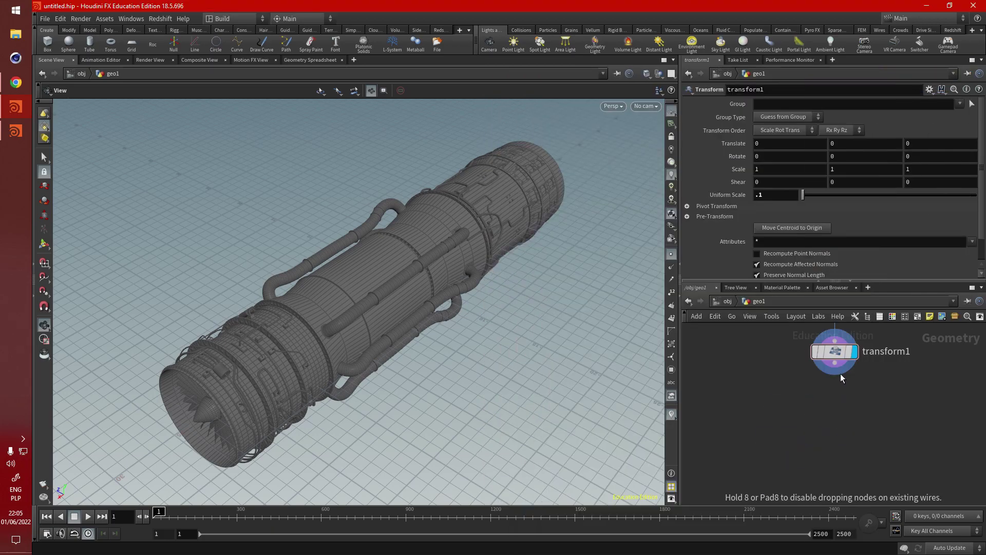
{"action": "left_click", "coordinate": [826, 435]}
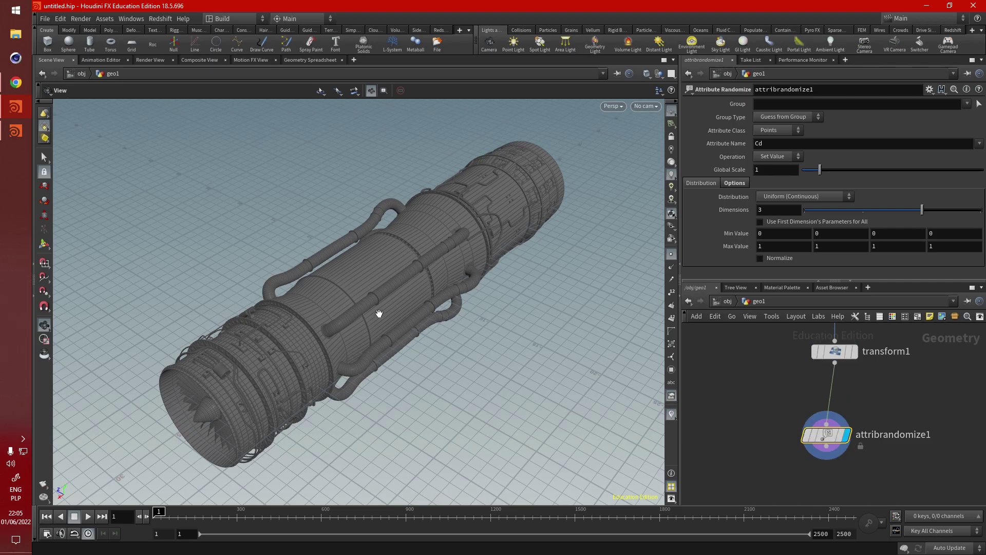
{"action": "left_click_drag", "start_coordinate": [379, 308], "coordinate": [302, 368]}
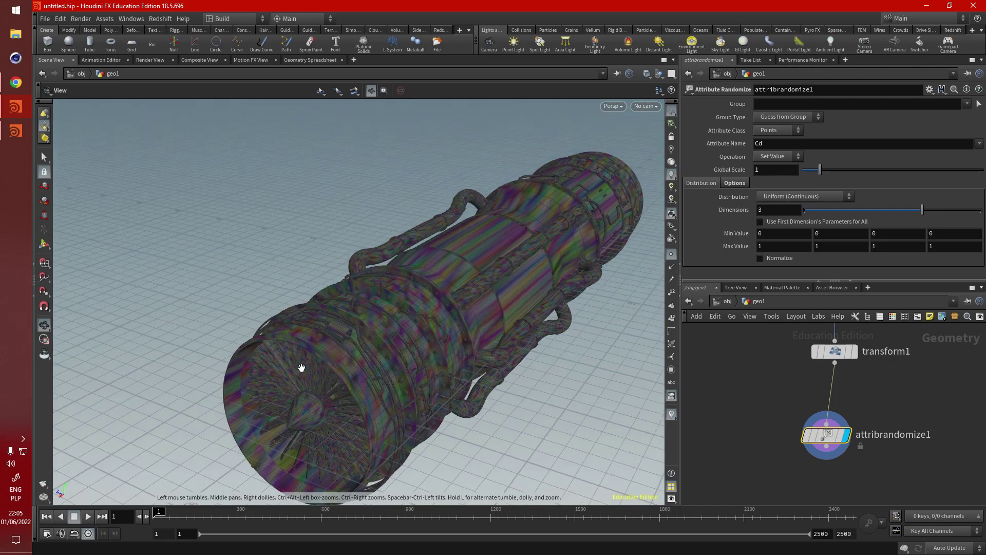
{"action": "right_click_drag", "start_coordinate": [308, 421], "coordinate": [391, 362]}
{"action": "left_click_drag", "start_coordinate": [391, 362], "coordinate": [520, 377]}
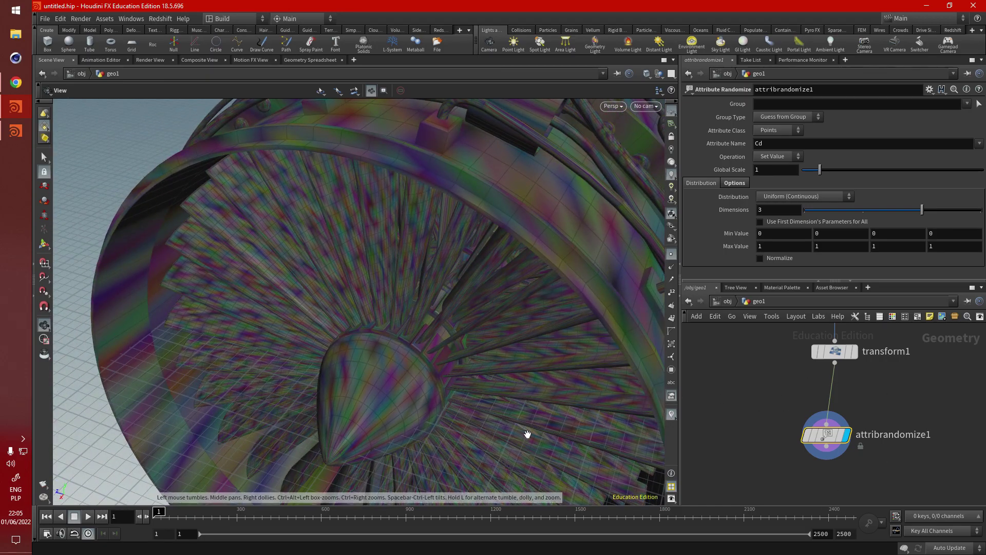
Step: View the coloured engine's side rings and pipes, and move attribrandomize1 right of transform1
{"action": "left_click_drag", "start_coordinate": [527, 434], "coordinate": [358, 356]}
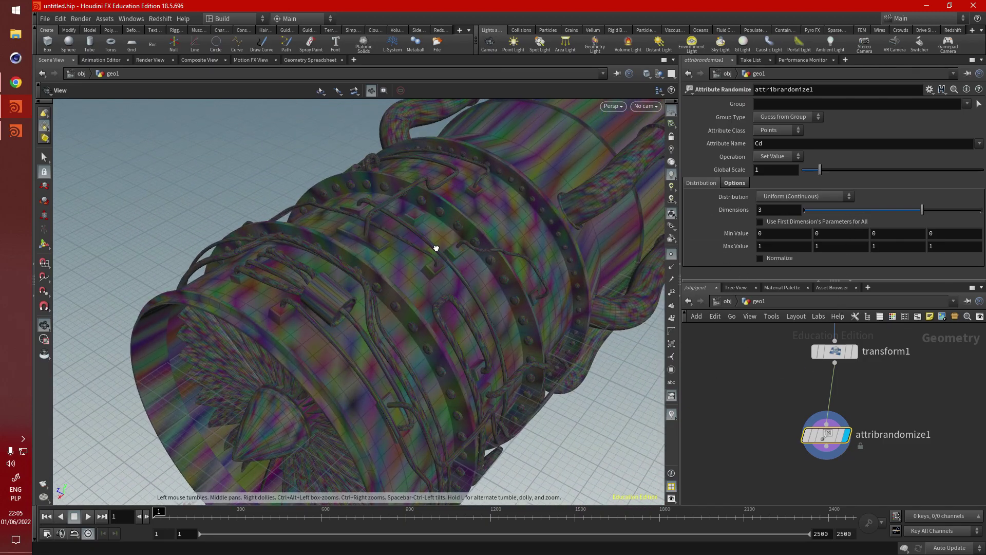
{"action": "left_click_drag", "start_coordinate": [436, 248], "coordinate": [423, 288]}
{"action": "scroll", "coordinate": [805, 393], "scroll_direction": "down", "scroll_amount": 3}
{"action": "left_click_drag", "start_coordinate": [834, 423], "coordinate": [882, 416]}
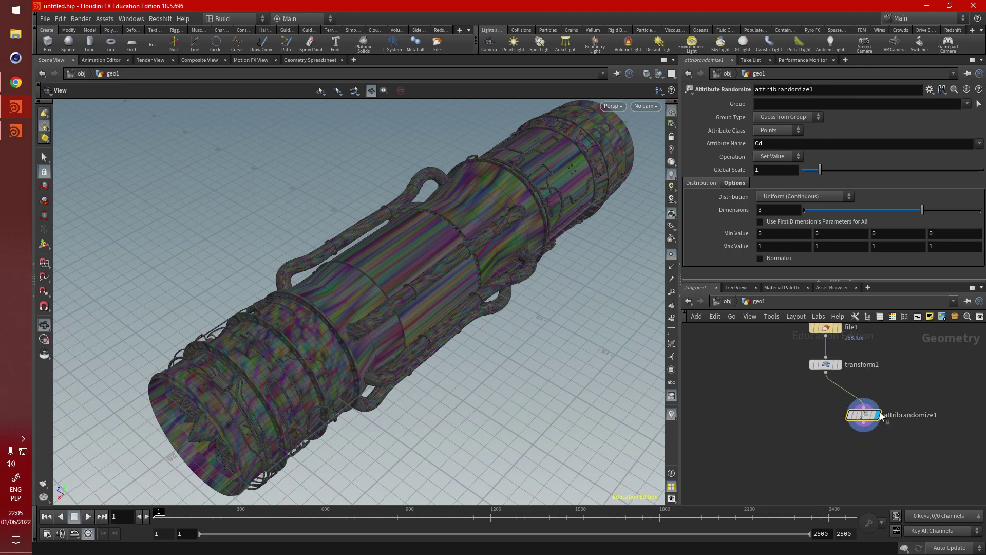
Step: Replace attribrandomize1 with a For-Each Connected Piece block below transform1
{"action": "key", "text": "Delete"}
{"action": "key", "text": "Tab"}
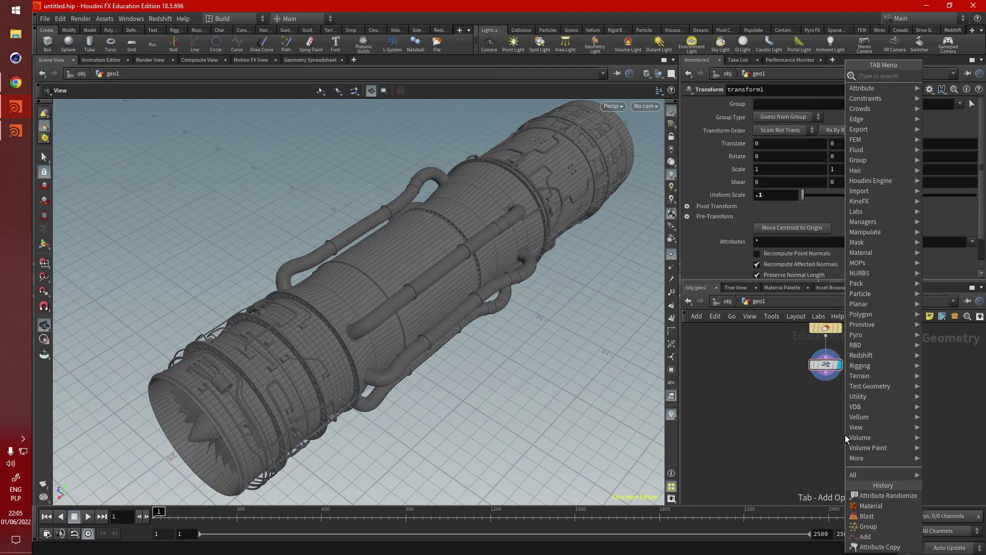
{"action": "type", "text": "loop"}
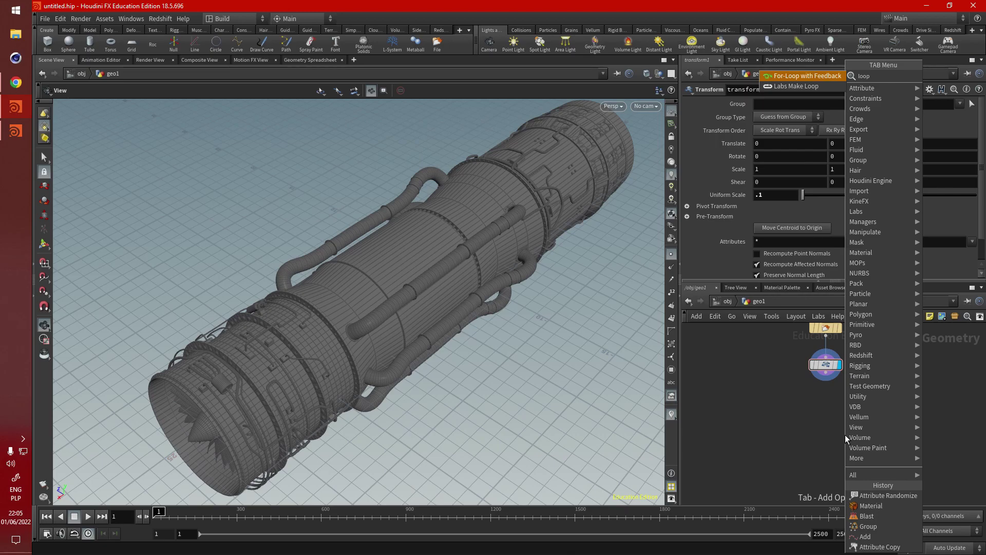
{"action": "key", "text": "BackSpace"}
{"action": "key", "text": "BackSpace"}
{"action": "key", "text": "BackSpace"}
{"action": "key", "text": "BackSpace"}
{"action": "type", "text": "f"}
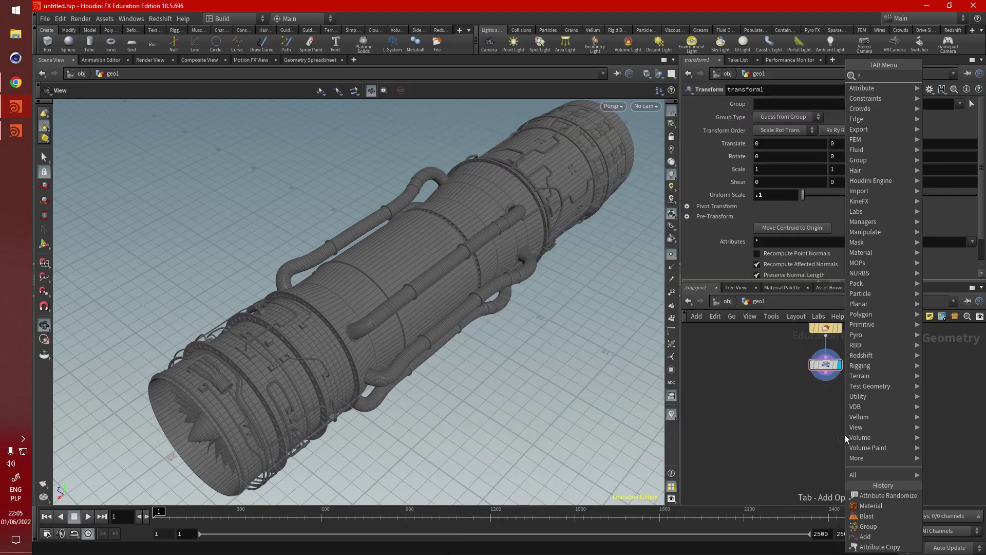
{"action": "type", "text": "or"}
{"action": "left_click", "coordinate": [794, 103]}
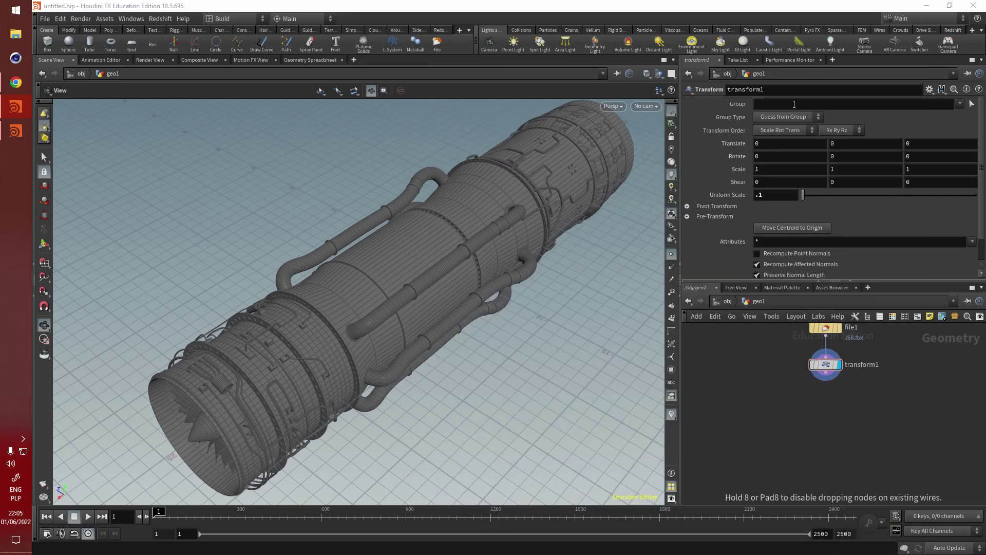
{"action": "left_click", "coordinate": [824, 407]}
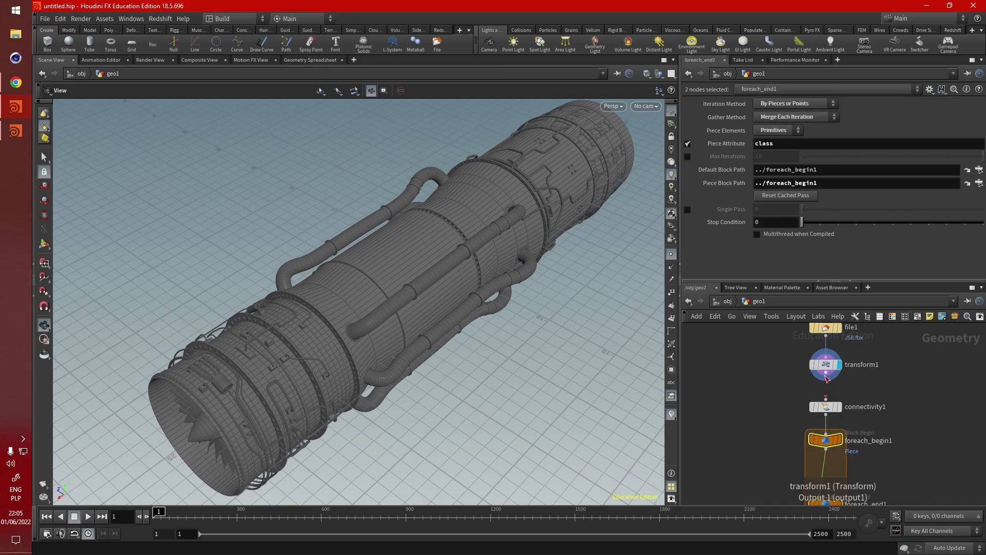
Step: Check transform1's geometry info, frame the for-each block and select connectivity1
{"action": "middle_click", "coordinate": [820, 414]}
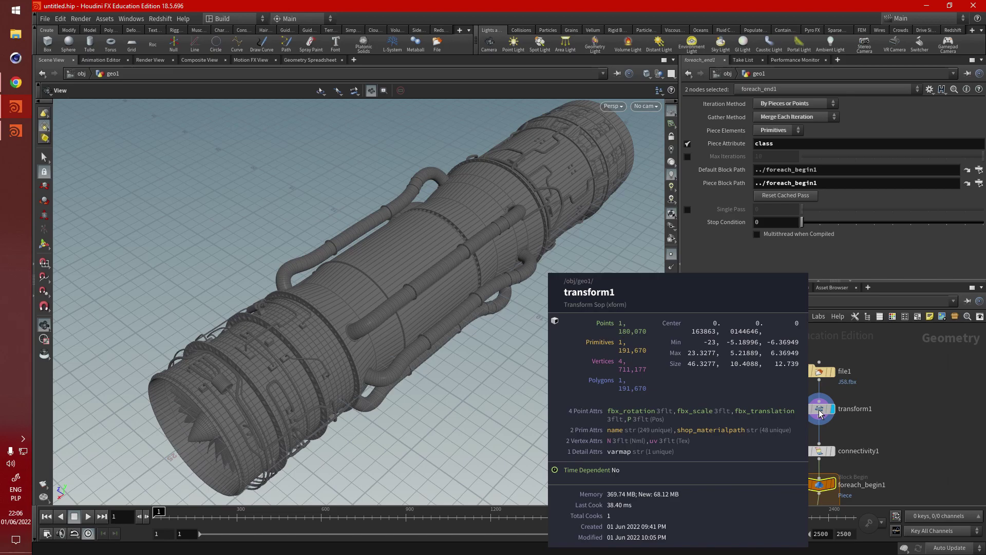
{"action": "left_click_drag", "start_coordinate": [449, 266], "coordinate": [436, 291]}
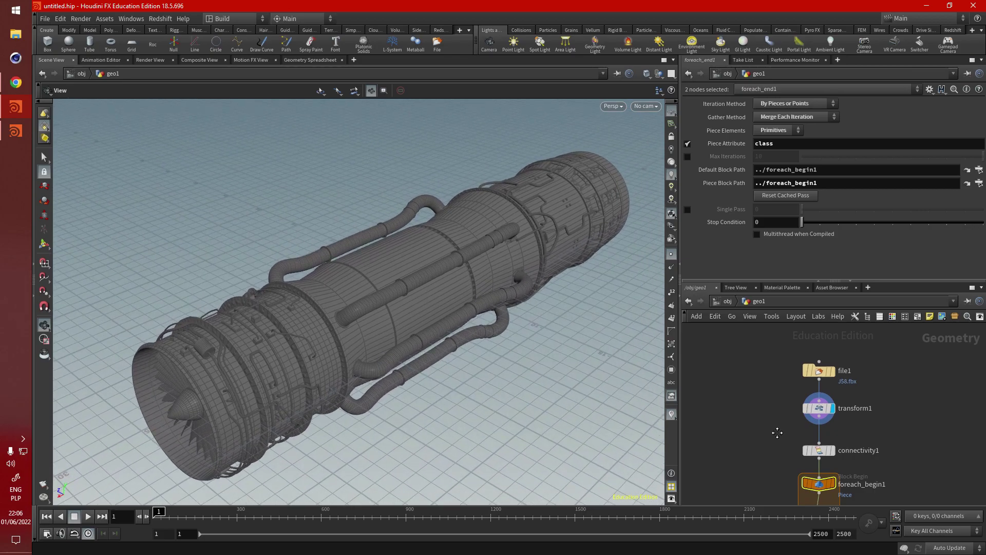
{"action": "middle_click_drag", "start_coordinate": [828, 465], "coordinate": [819, 348]}
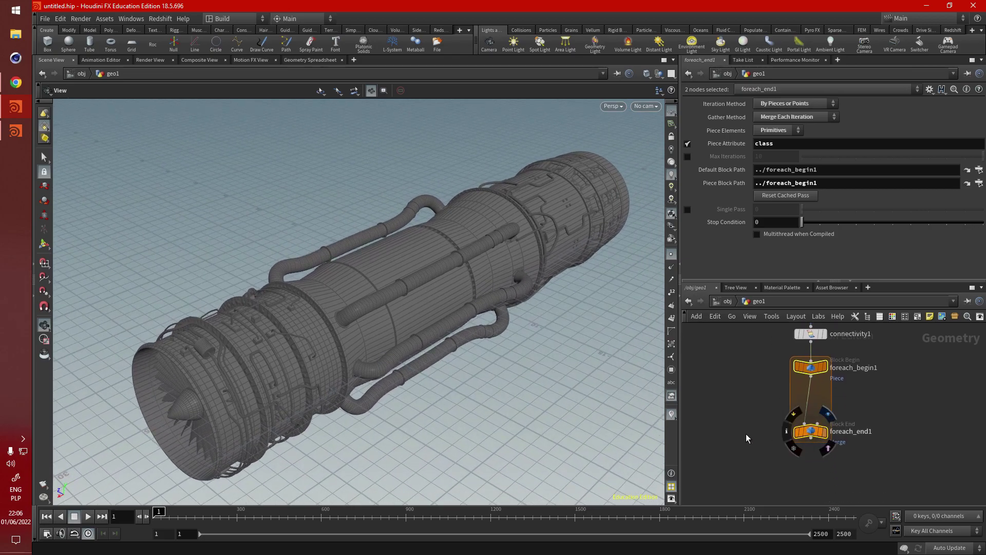
{"action": "middle_click_drag", "start_coordinate": [754, 415], "coordinate": [761, 434]}
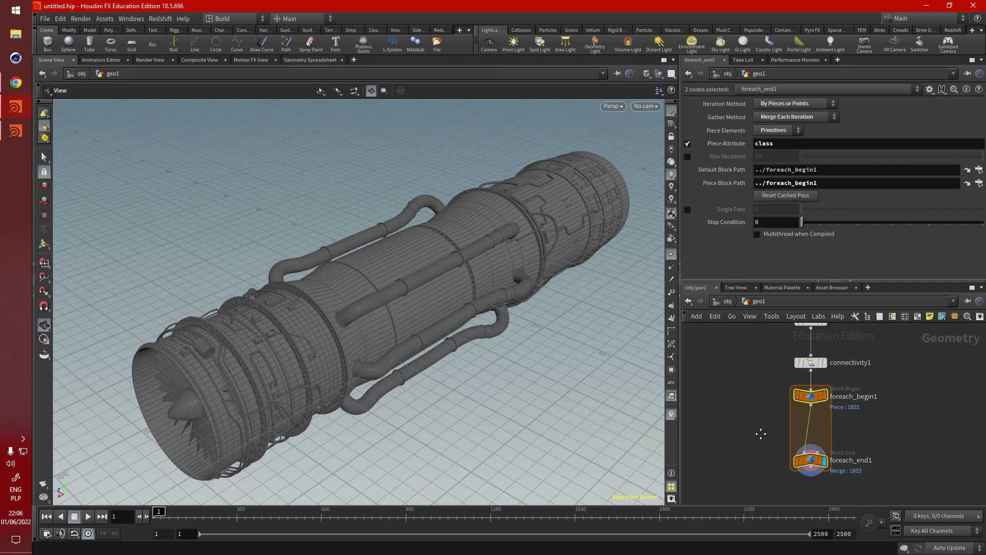
{"action": "left_click", "coordinate": [804, 366]}
Step: Orbit and zoom the viewport to inspect the engine's box, pipe bends and bolt ring
{"action": "middle_click_drag", "start_coordinate": [758, 317], "coordinate": [746, 346]}
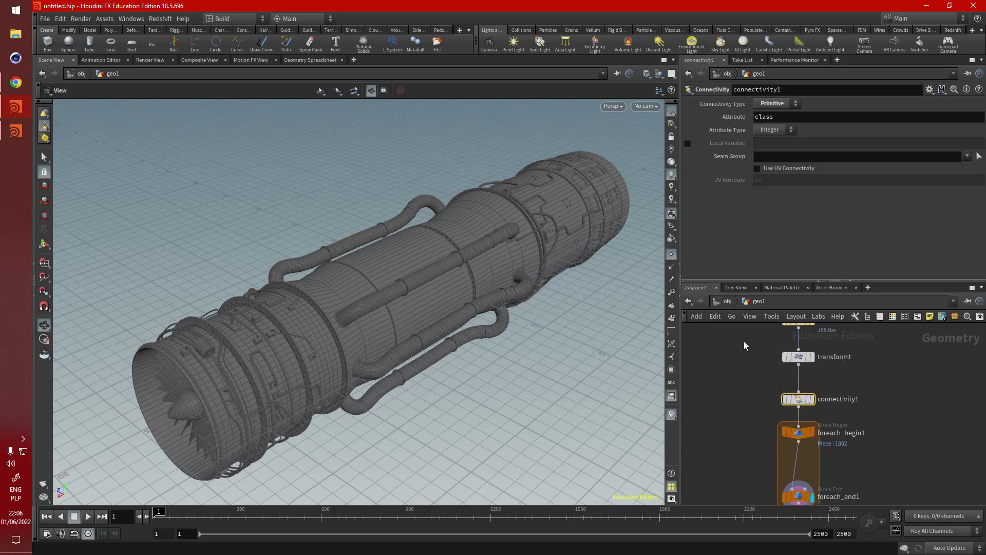
{"action": "left_click_drag", "start_coordinate": [493, 256], "coordinate": [359, 308]}
{"action": "scroll", "coordinate": [359, 287], "scroll_direction": "up", "scroll_amount": 10}
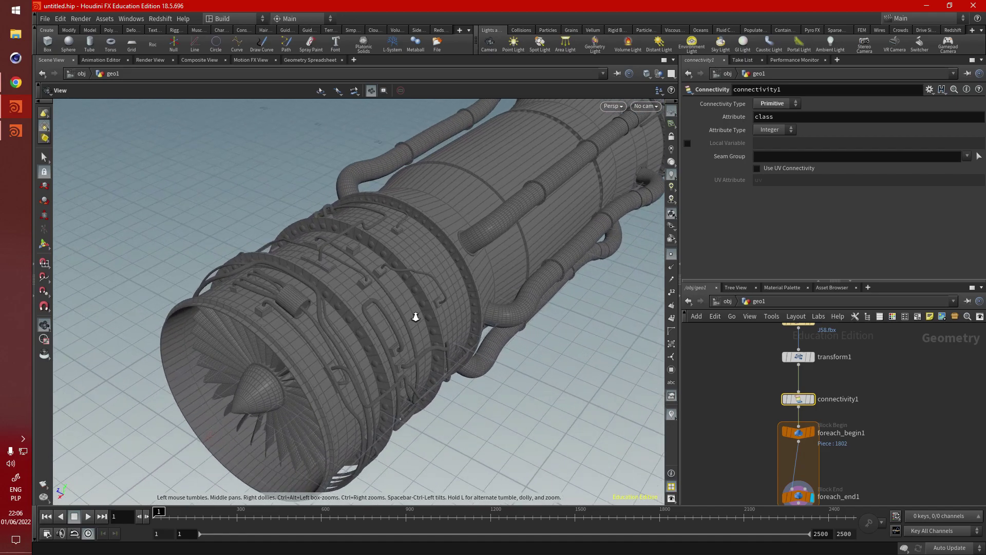
{"action": "mouse_move", "coordinate": [357, 266]}
{"action": "left_mouse_down"}
{"action": "mouse_move", "coordinate": [341, 231]}
{"action": "mouse_move", "coordinate": [355, 247]}
{"action": "mouse_move", "coordinate": [278, 223]}
{"action": "mouse_move", "coordinate": [399, 248]}
{"action": "mouse_move", "coordinate": [399, 288]}
{"action": "mouse_move", "coordinate": [362, 271]}
{"action": "left_mouse_up"}
{"action": "scroll", "coordinate": [589, 275], "scroll_direction": "up", "scroll_amount": 10}
{"action": "scroll", "coordinate": [362, 271], "scroll_direction": "down", "scroll_amount": 5}
{"action": "left_click_drag", "start_coordinate": [161, 288], "coordinate": [314, 363]}
{"action": "scroll", "coordinate": [423, 286], "scroll_direction": "down", "scroll_amount": 5}
{"action": "scroll", "coordinate": [572, 368], "scroll_direction": "up", "scroll_amount": 5}
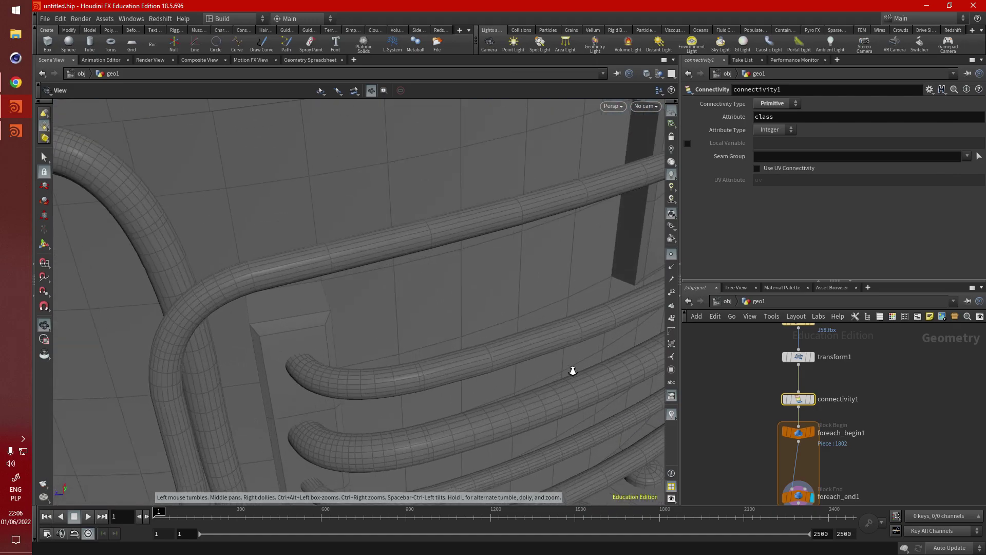
{"action": "middle_click_drag", "start_coordinate": [572, 367], "coordinate": [364, 334]}
{"action": "left_click_drag", "start_coordinate": [364, 334], "coordinate": [595, 457]}
{"action": "scroll", "coordinate": [349, 273], "scroll_direction": "up", "scroll_amount": 3}
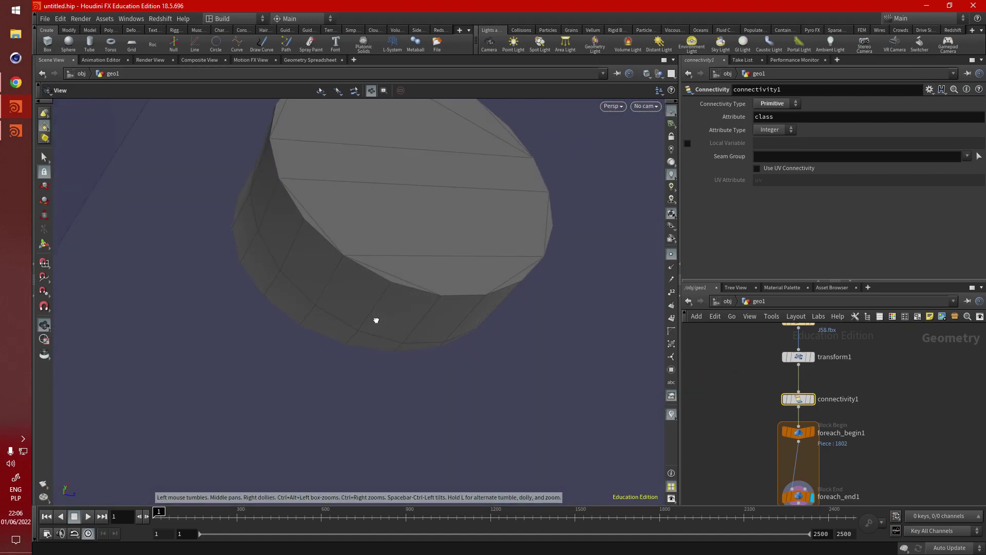
Step: Inspect close-ups of the cylinder, bladed fan and piped engine casing
{"action": "left_click_drag", "start_coordinate": [376, 321], "coordinate": [218, 270]}
{"action": "middle_click_drag", "start_coordinate": [218, 270], "coordinate": [482, 304]}
{"action": "left_click_drag", "start_coordinate": [482, 304], "coordinate": [462, 262]}
{"action": "right_click_drag", "start_coordinate": [463, 262], "coordinate": [410, 294]}
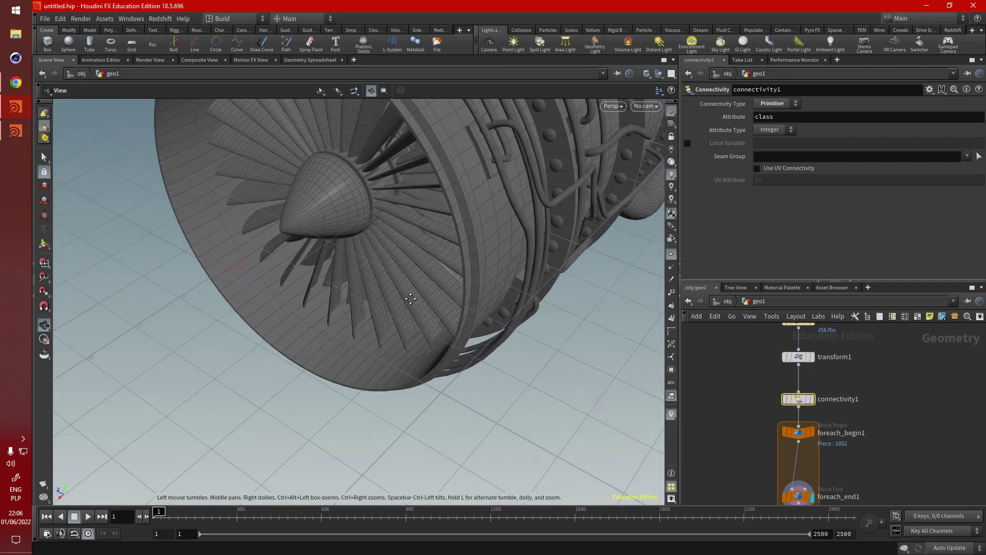
{"action": "left_click_drag", "start_coordinate": [409, 295], "coordinate": [443, 300]}
{"action": "middle_click_drag", "start_coordinate": [442, 300], "coordinate": [235, 214]}
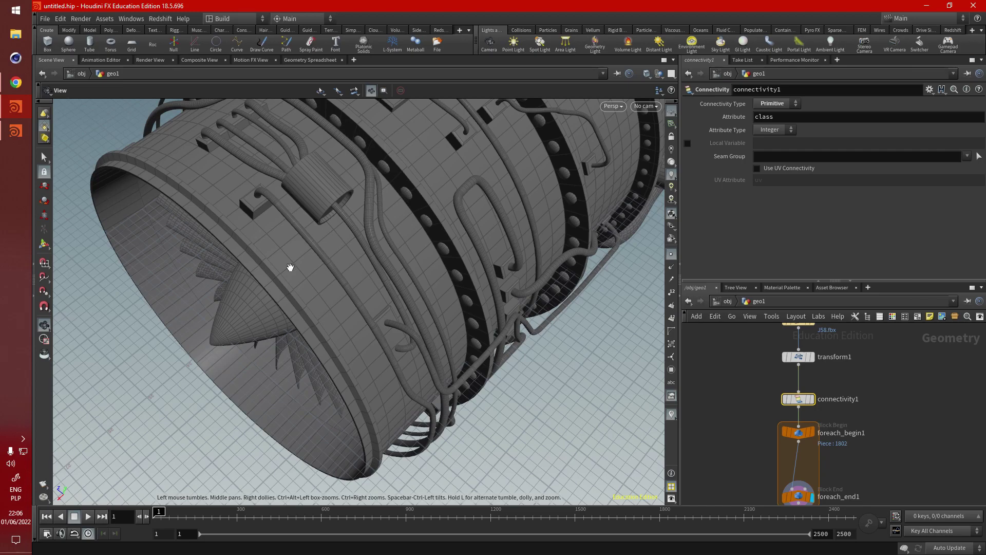
{"action": "right_click_drag", "start_coordinate": [343, 311], "coordinate": [249, 306]}
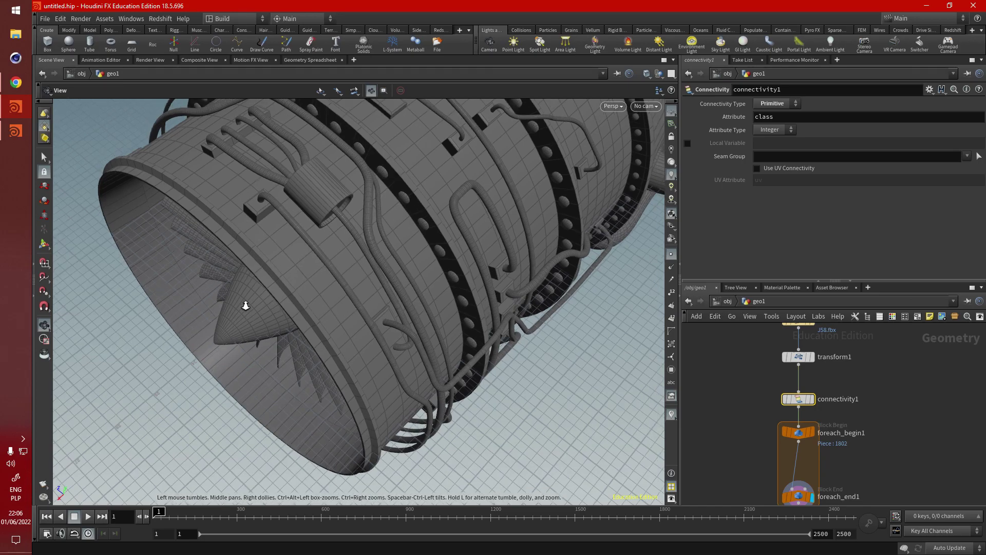
{"action": "left_click_drag", "start_coordinate": [248, 306], "coordinate": [315, 251]}
{"action": "right_click_drag", "start_coordinate": [315, 251], "coordinate": [588, 249]}
{"action": "middle_click_drag", "start_coordinate": [587, 249], "coordinate": [338, 257]}
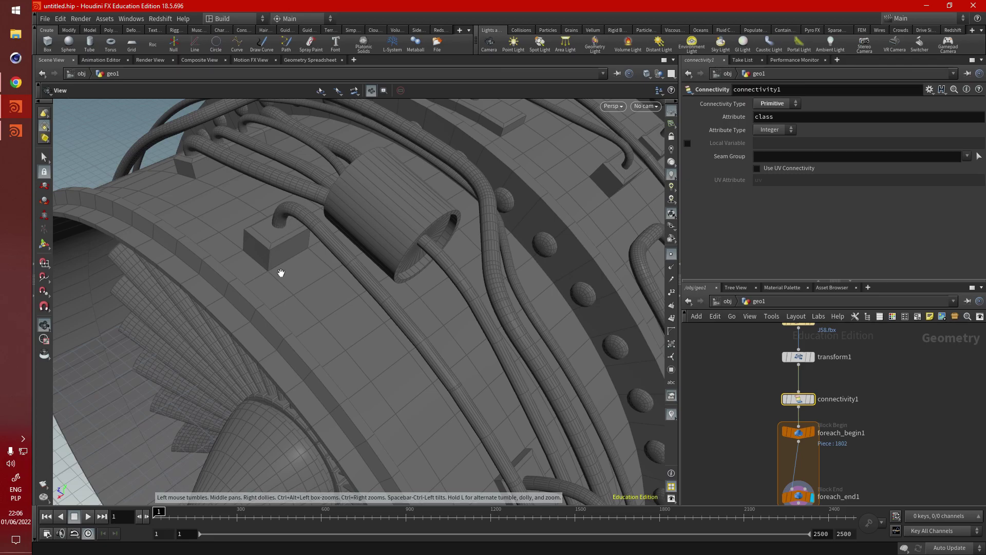
{"action": "scroll", "coordinate": [305, 250], "scroll_direction": "down", "scroll_amount": 5}
Step: Open foreach_end1's loop settings, then select connectivity1
{"action": "middle_click_drag", "start_coordinate": [774, 410], "coordinate": [784, 360]}
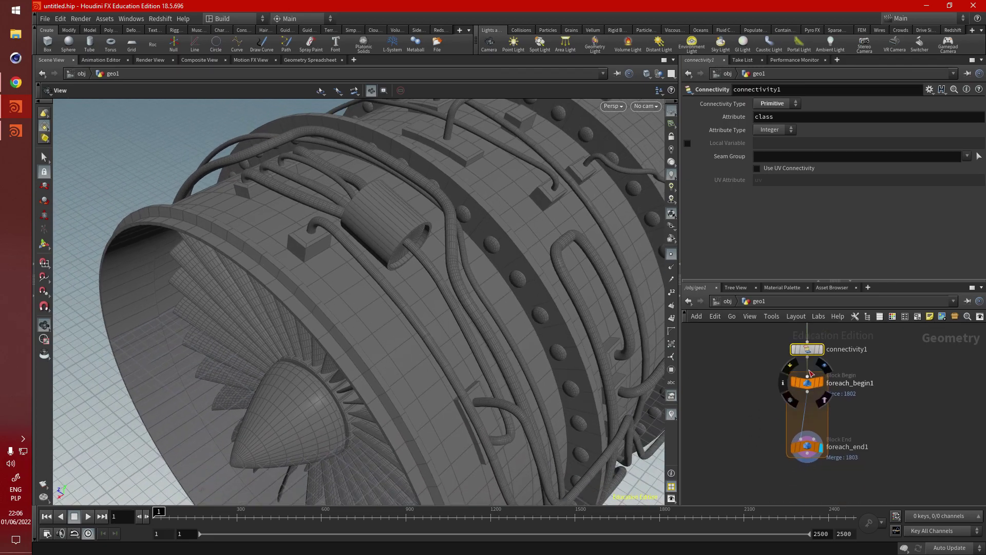
{"action": "left_click", "coordinate": [807, 446]}
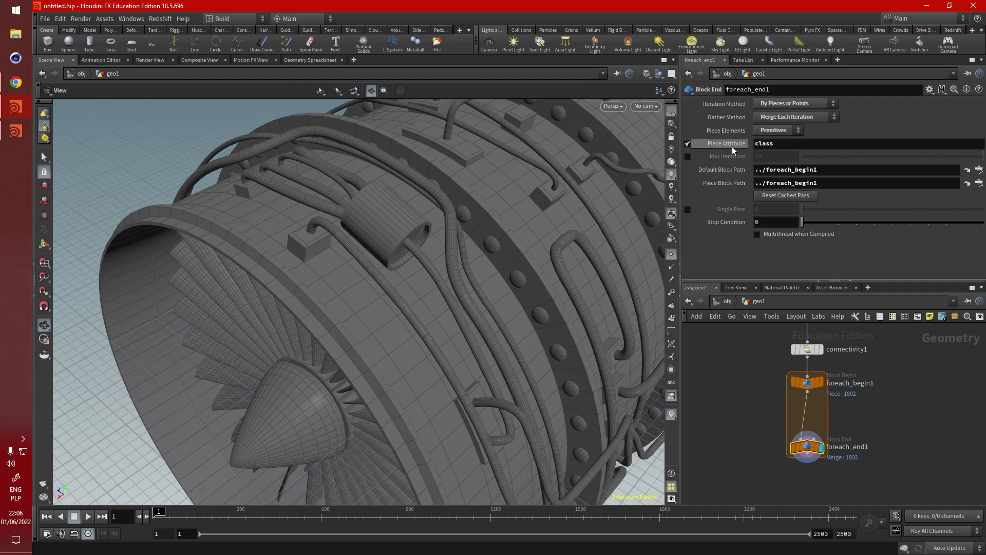
{"action": "middle_click_drag", "start_coordinate": [765, 396], "coordinate": [760, 407]}
{"action": "left_click", "coordinate": [794, 362]}
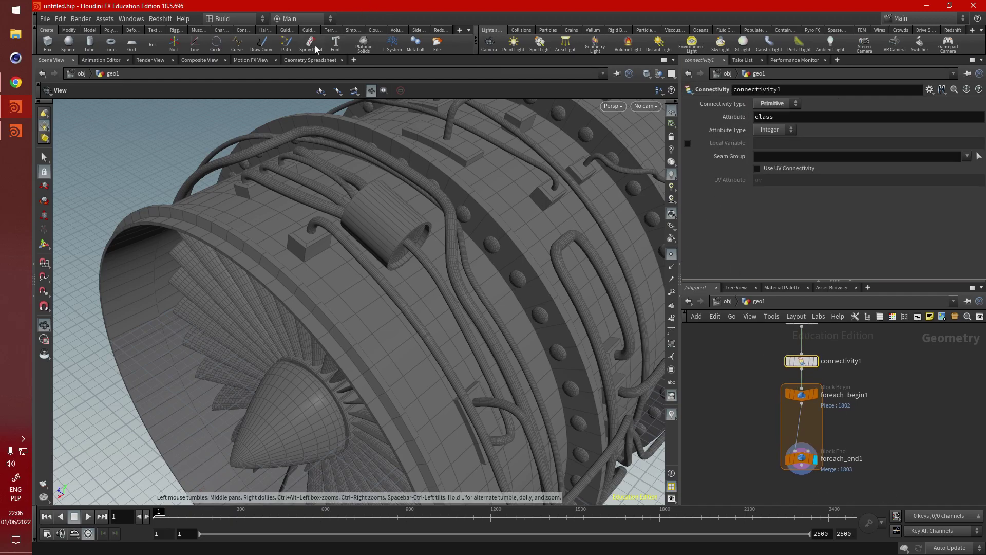
{"action": "left_click", "coordinate": [310, 60]}
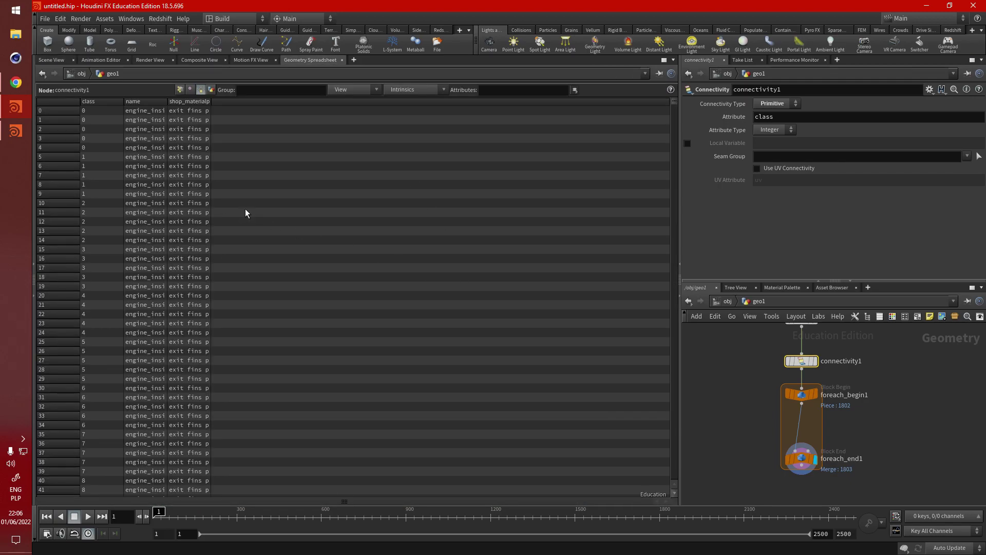
{"action": "left_click", "coordinate": [53, 61]}
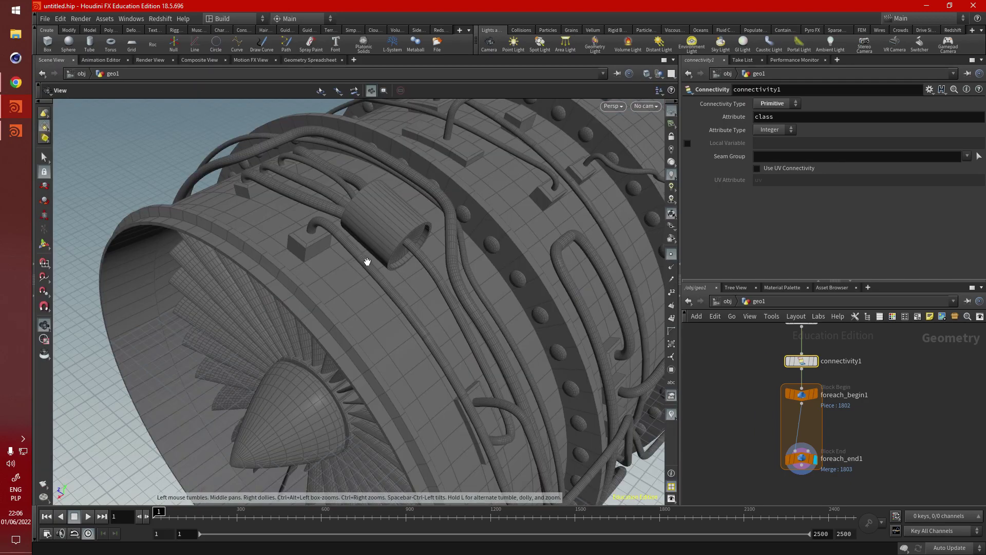
{"action": "middle_click_drag", "start_coordinate": [363, 259], "coordinate": [405, 293]}
{"action": "scroll", "coordinate": [405, 292], "scroll_direction": "up", "scroll_amount": 3}
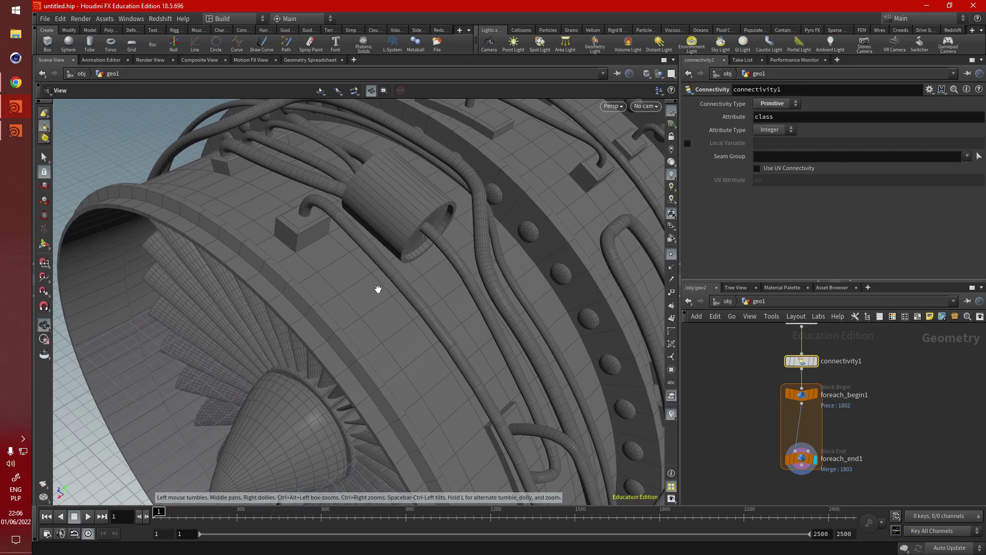
{"action": "left_click", "coordinate": [310, 60]}
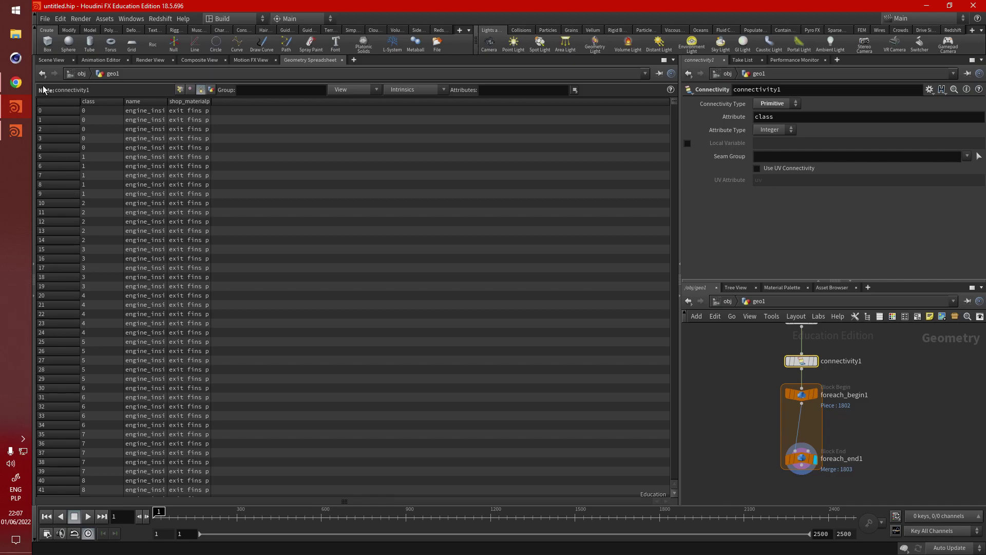
{"action": "left_click", "coordinate": [52, 60]}
{"action": "scroll", "coordinate": [360, 275], "scroll_direction": "down", "scroll_amount": 5}
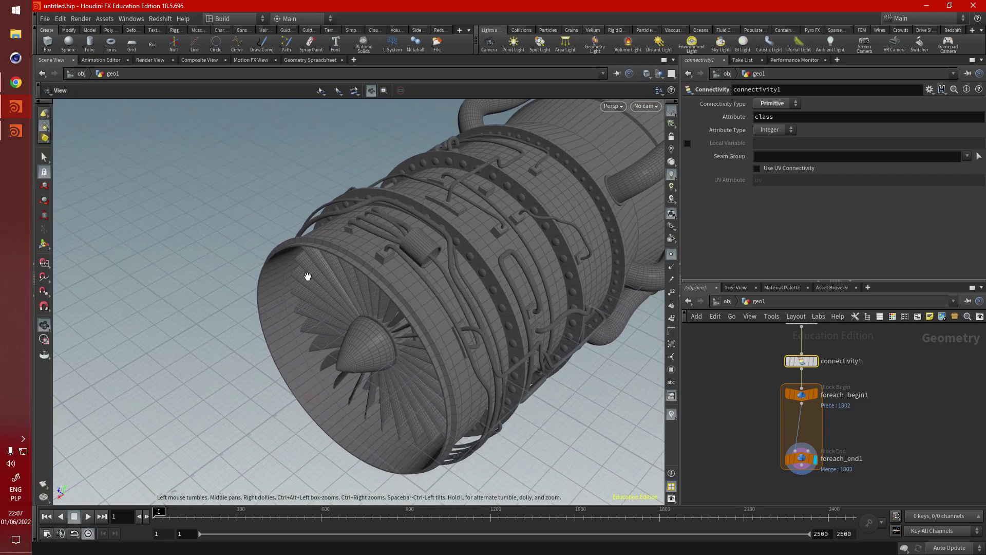
{"action": "left_click", "coordinate": [310, 60]}
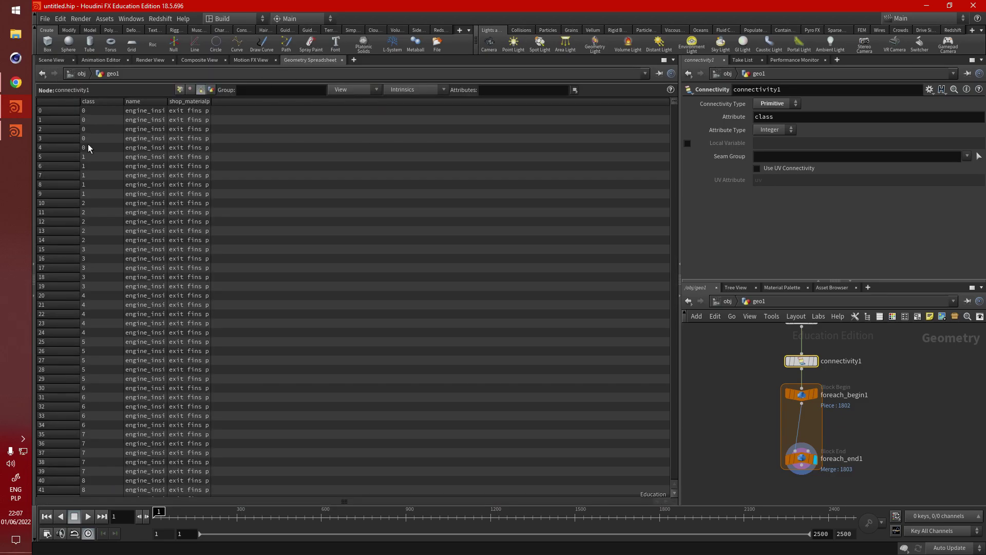
{"action": "left_click", "coordinate": [52, 60]}
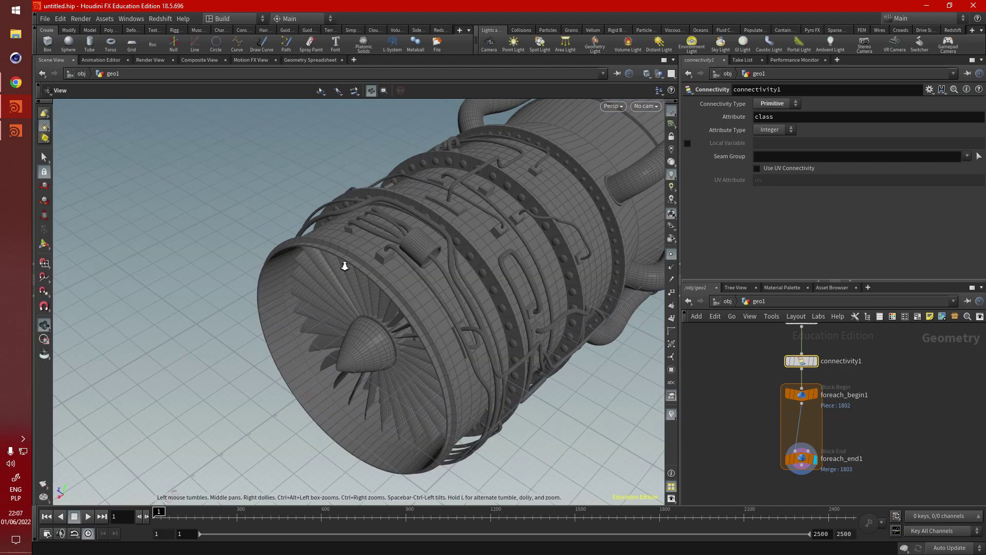
{"action": "scroll", "coordinate": [319, 267], "scroll_direction": "down", "scroll_amount": 3}
{"action": "left_click_drag", "start_coordinate": [569, 187], "coordinate": [221, 298]}
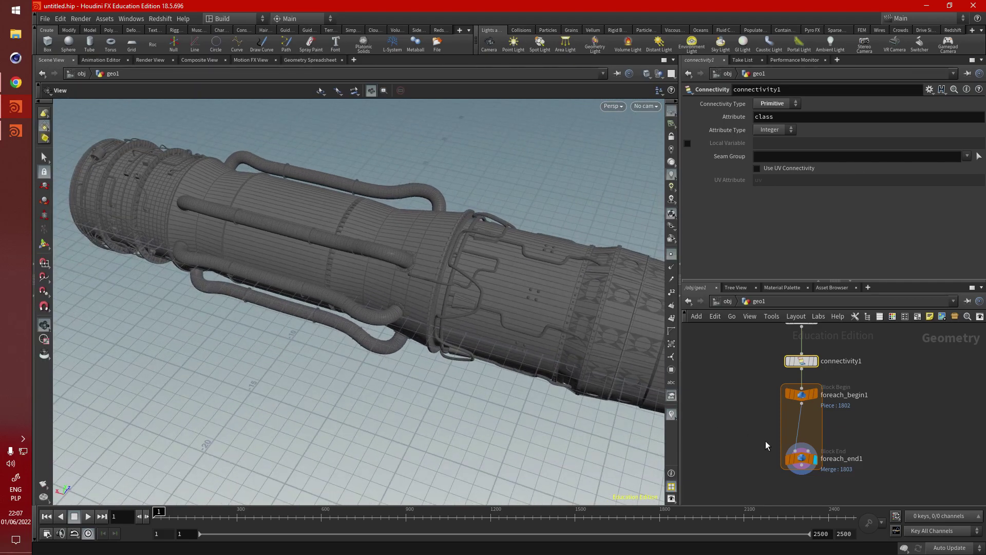
Step: Enable Single Pass at piece 0 on foreach_end1 and orbit in on the isolated part
{"action": "left_click", "coordinate": [811, 463]}
{"action": "left_click", "coordinate": [687, 209]}
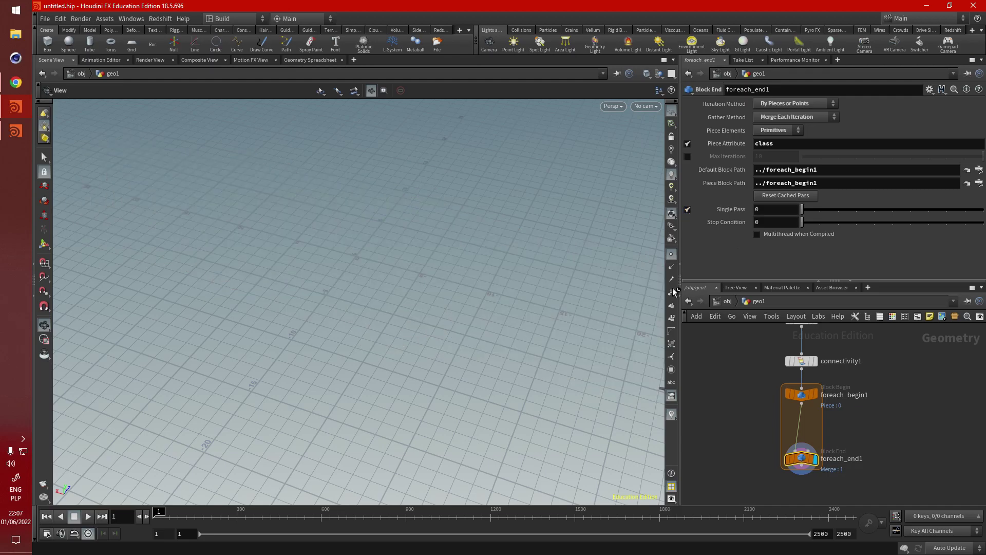
{"action": "middle_click_drag", "start_coordinate": [391, 316], "coordinate": [418, 338]}
{"action": "left_click_drag", "start_coordinate": [418, 337], "coordinate": [790, 254]}
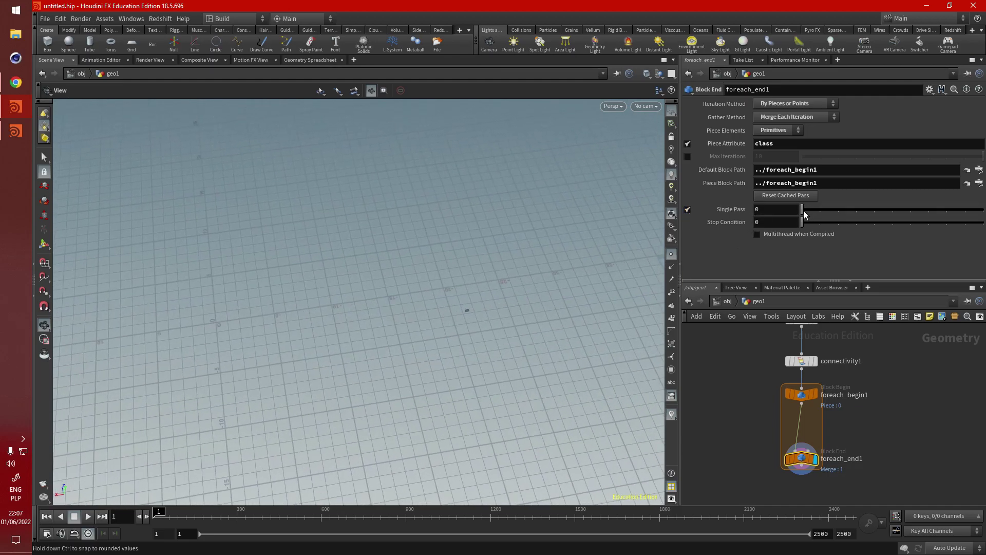
{"action": "left_click_drag", "start_coordinate": [802, 210], "coordinate": [884, 222]}
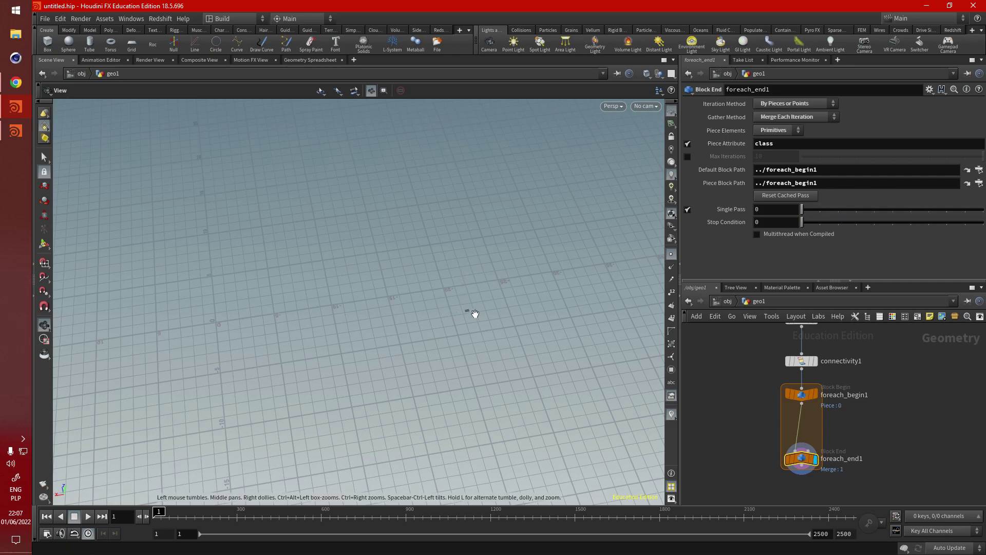
{"action": "left_click_drag", "start_coordinate": [473, 313], "coordinate": [411, 287]}
{"action": "scroll", "coordinate": [458, 328], "scroll_direction": "up", "scroll_amount": 5}
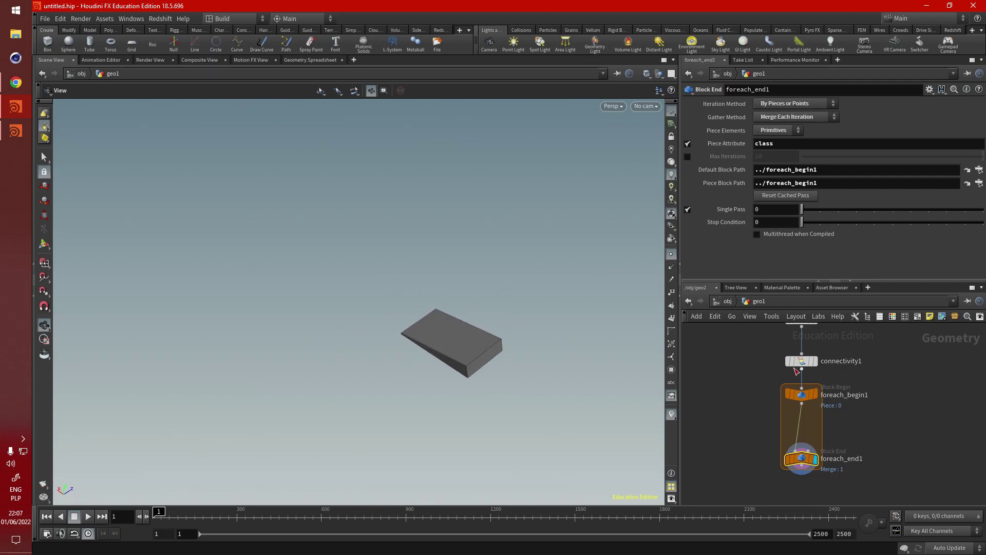
{"action": "left_click_drag", "start_coordinate": [439, 367], "coordinate": [390, 309]}
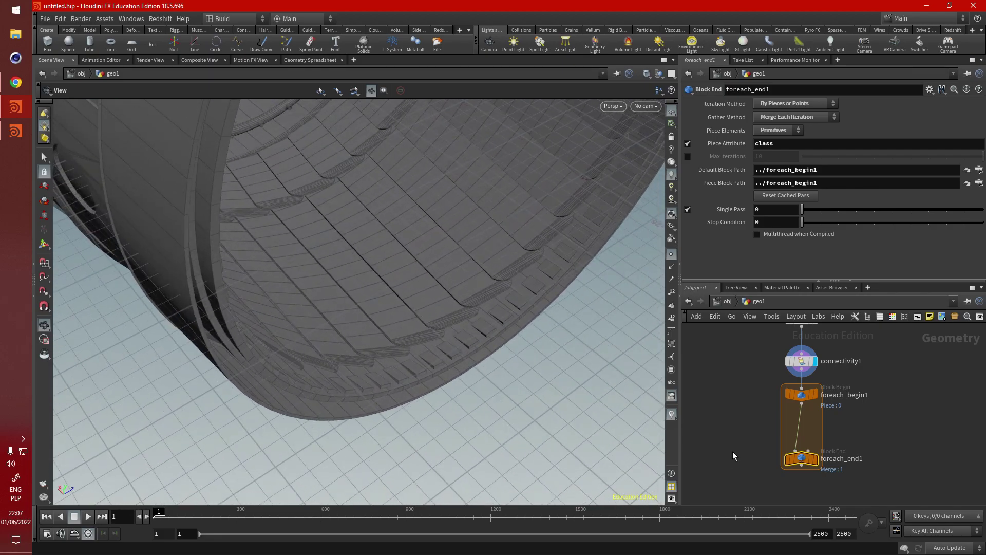
Step: Add an attribrandomize1 node beside the for-each loop via a 'rand' search
{"action": "middle_click_drag", "start_coordinate": [806, 460], "coordinate": [797, 433]}
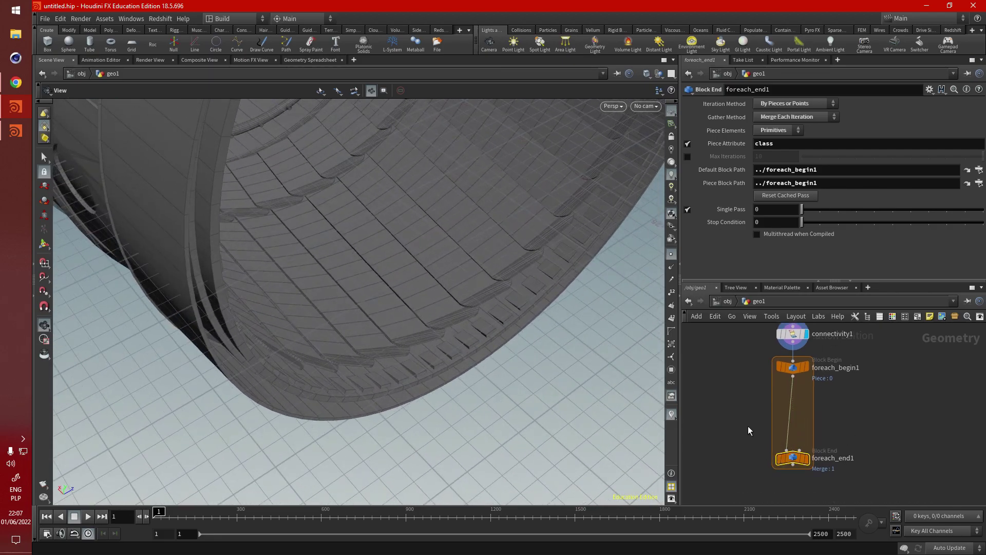
{"action": "scroll", "coordinate": [748, 426], "scroll_direction": "down", "scroll_amount": 5}
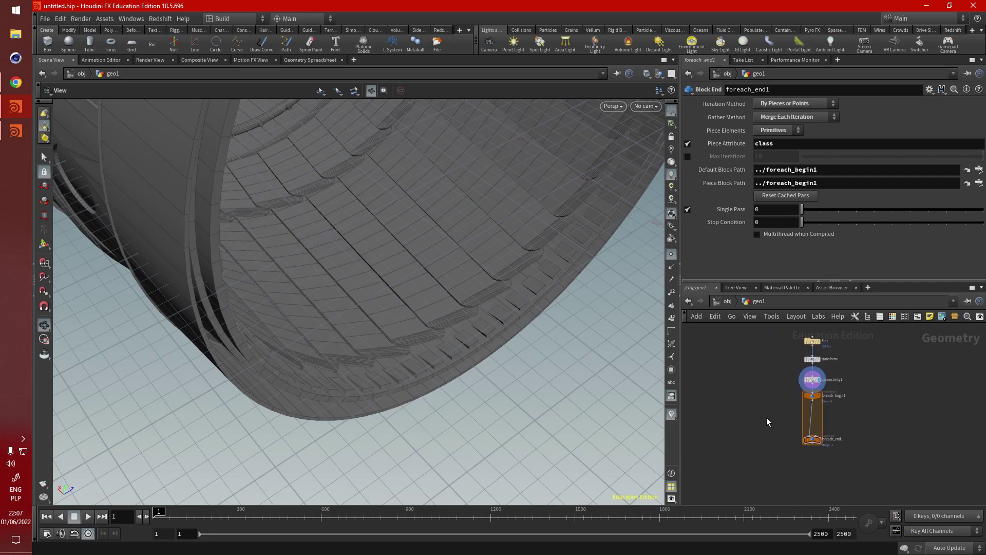
{"action": "key", "text": "Tab"}
{"action": "type", "text": "rando"}
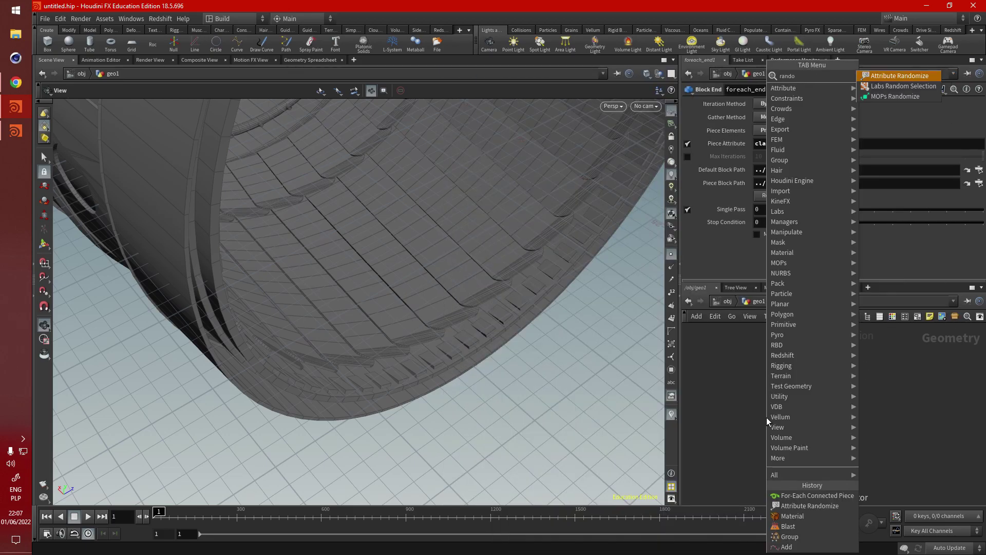
{"action": "left_click", "coordinate": [887, 85]}
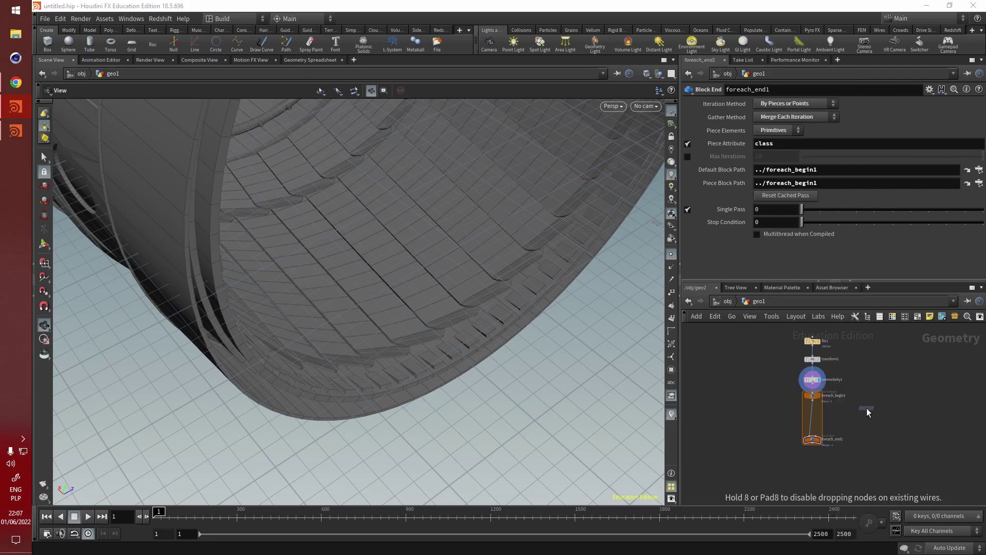
{"action": "left_click", "coordinate": [867, 409]}
Step: Display foreach_end1's output in the viewport and reselect the loop's end node
{"action": "scroll", "coordinate": [852, 414], "scroll_direction": "up", "scroll_amount": 3}
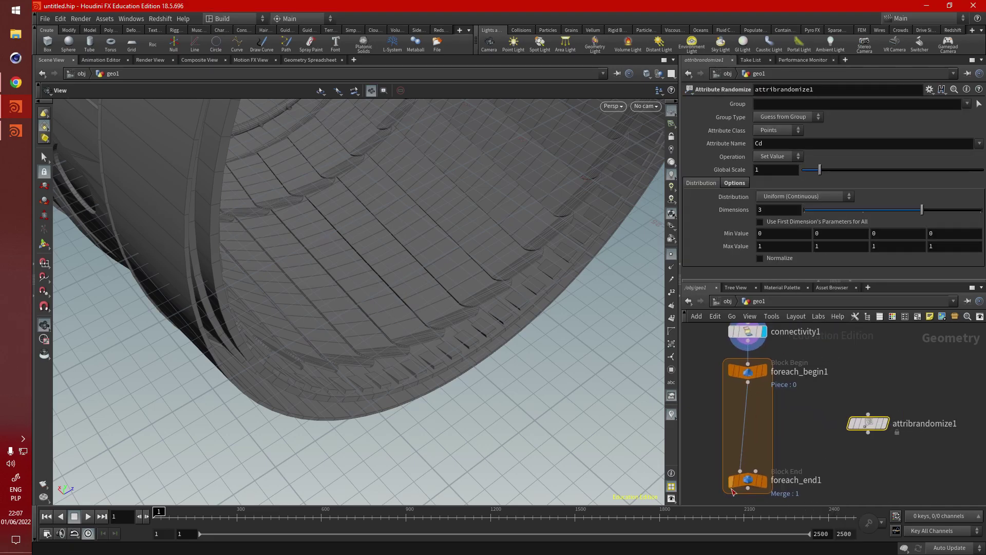
{"action": "left_click", "coordinate": [764, 481]}
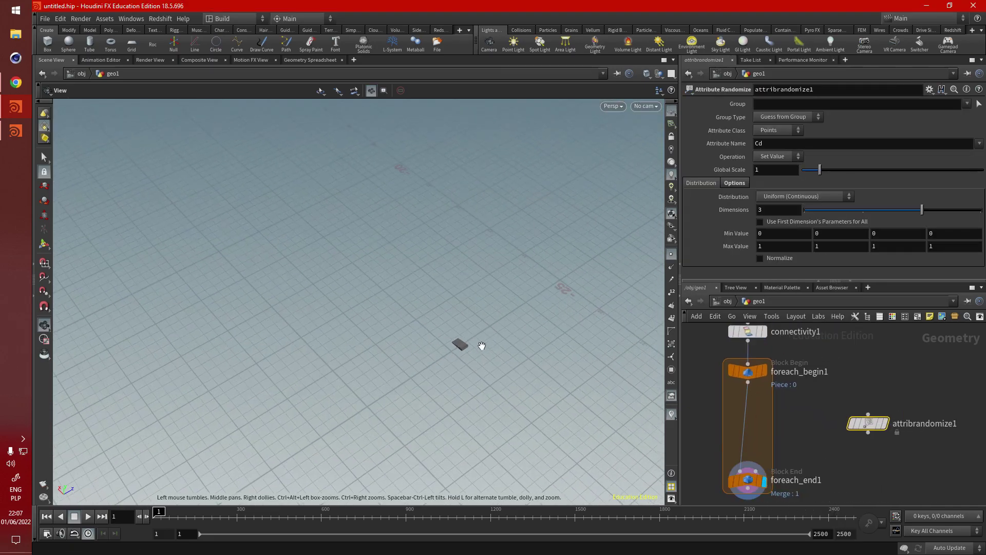
{"action": "mouse_move", "coordinate": [481, 345]}
{"action": "left_mouse_down"}
{"action": "mouse_move", "coordinate": [482, 329]}
{"action": "mouse_move", "coordinate": [443, 331]}
{"action": "mouse_move", "coordinate": [478, 355]}
{"action": "left_mouse_up"}
{"action": "scroll", "coordinate": [861, 395], "scroll_direction": "down", "scroll_amount": 3}
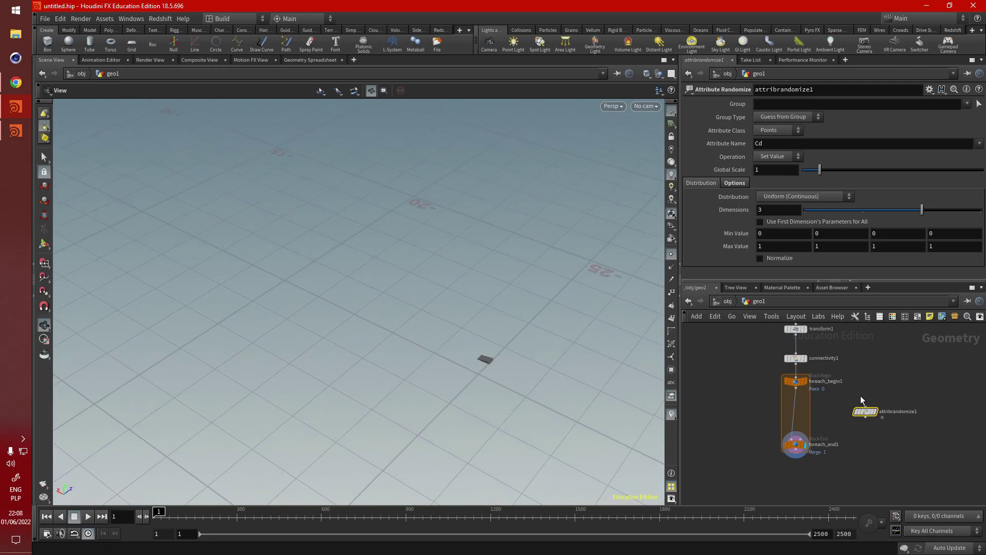
{"action": "middle_click_drag", "start_coordinate": [758, 387], "coordinate": [779, 414]}
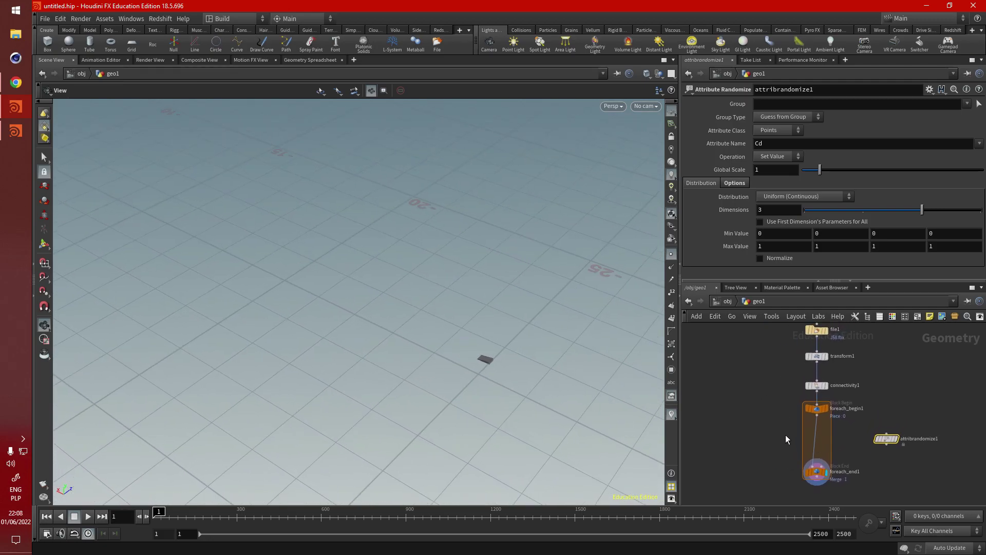
{"action": "left_click", "coordinate": [817, 472]}
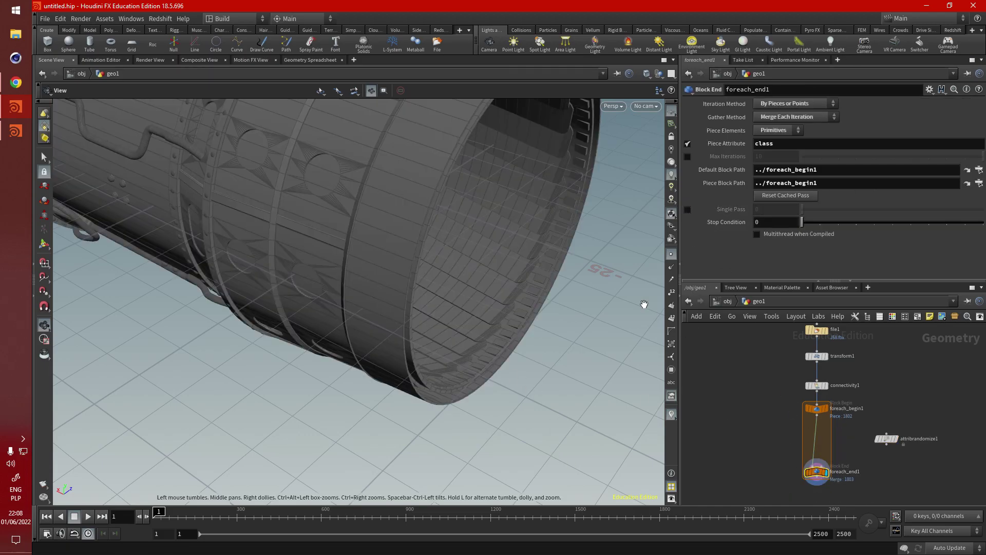
Step: Orbit from a whole-engine view to a close side view, ending on the front intake
{"action": "left_click_drag", "start_coordinate": [559, 374], "coordinate": [407, 287]}
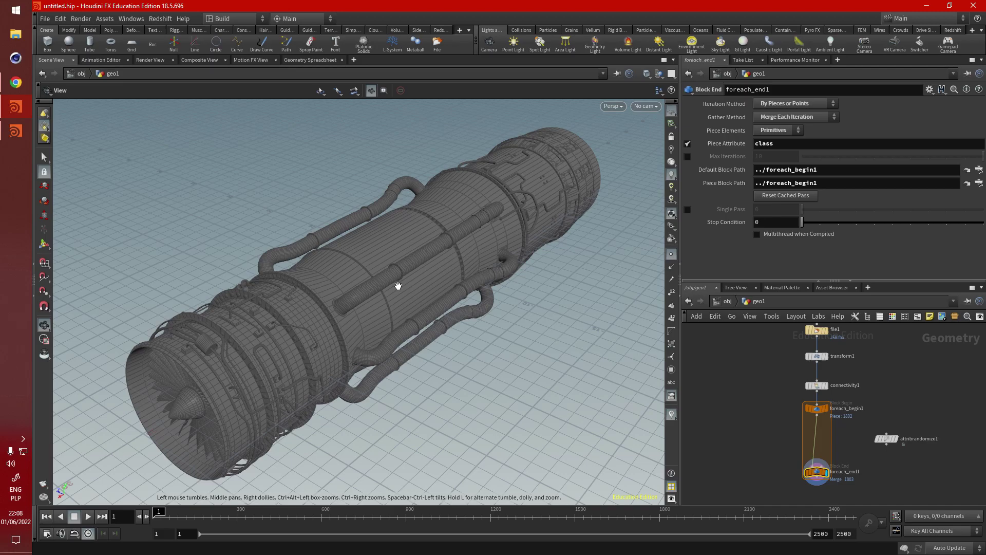
{"action": "mouse_move", "coordinate": [410, 276]}
{"action": "left_mouse_down"}
{"action": "mouse_move", "coordinate": [403, 288]}
{"action": "mouse_move", "coordinate": [402, 271]}
{"action": "mouse_move", "coordinate": [411, 273]}
{"action": "left_mouse_up"}
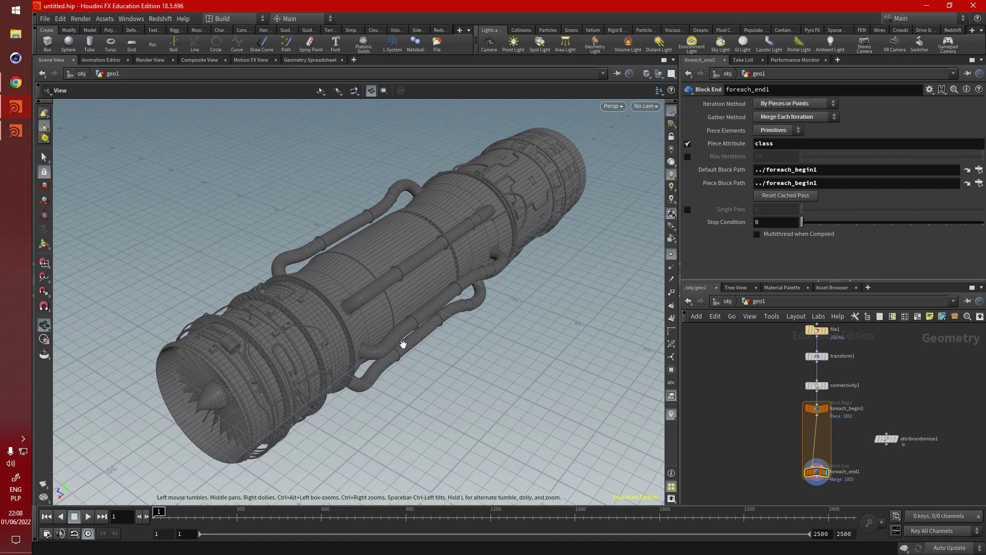
{"action": "scroll", "coordinate": [765, 434], "scroll_direction": "up", "scroll_amount": 2}
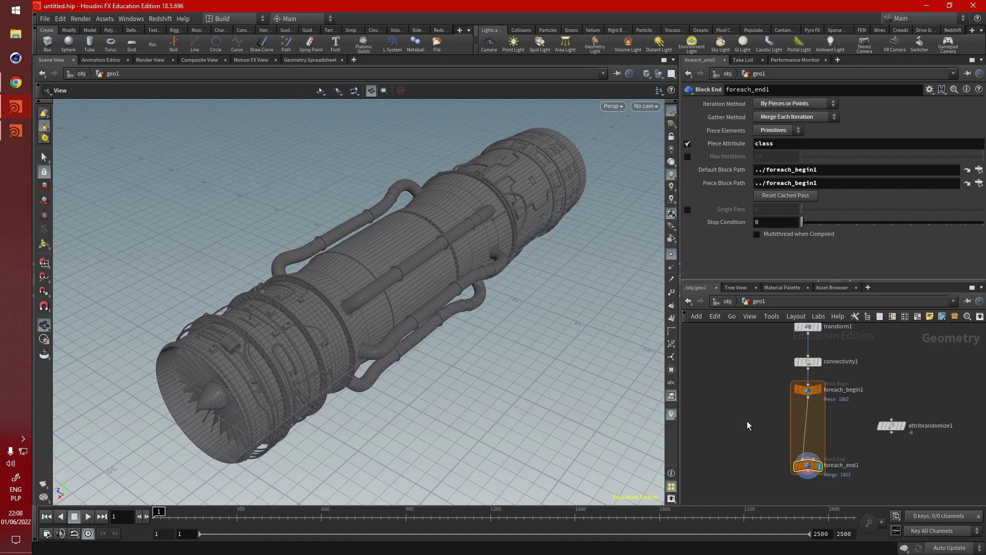
{"action": "left_click_drag", "start_coordinate": [392, 282], "coordinate": [379, 316]}
{"action": "scroll", "coordinate": [320, 295], "scroll_direction": "up", "scroll_amount": 5}
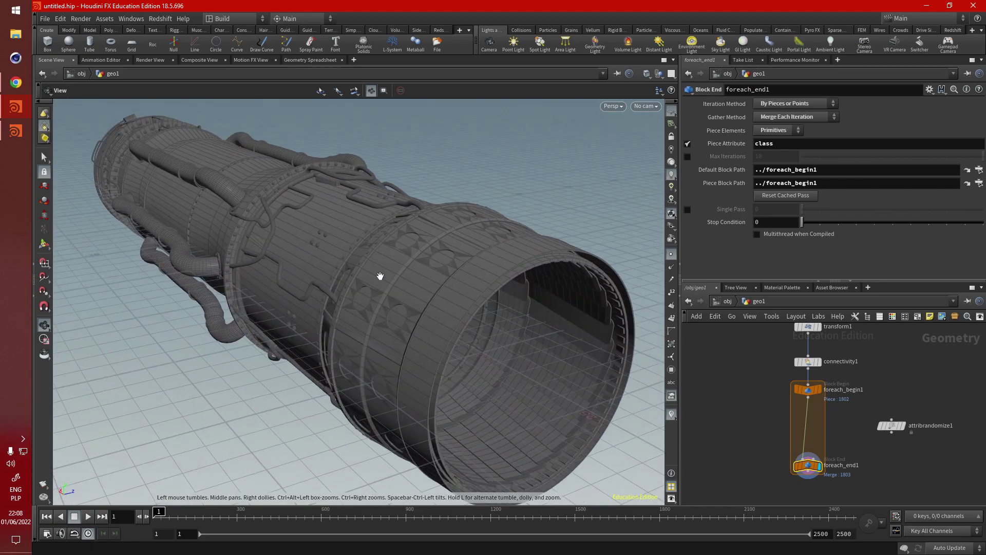
{"action": "left_click_drag", "start_coordinate": [380, 276], "coordinate": [658, 337]}
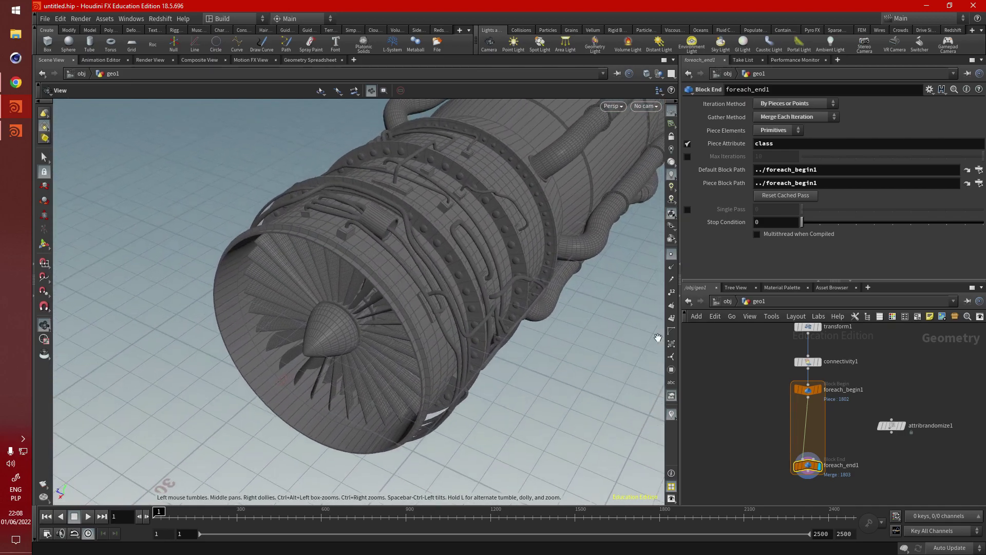
{"action": "scroll", "coordinate": [873, 409], "scroll_direction": "up", "scroll_amount": 2}
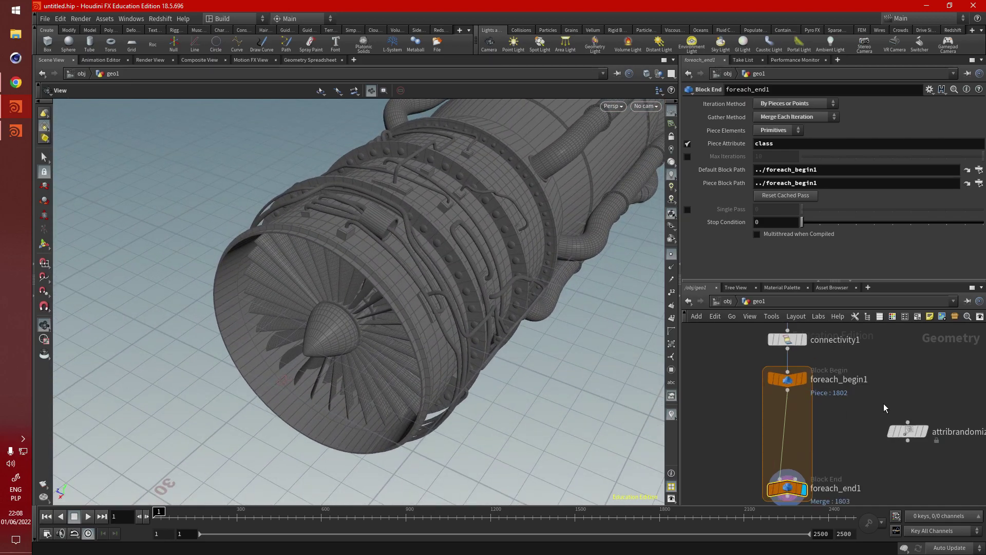
Step: Create a block_begin1 node from a 'beg' search and place it beside the loop
{"action": "left_click", "coordinate": [787, 379]}
{"action": "key", "text": "Tab"}
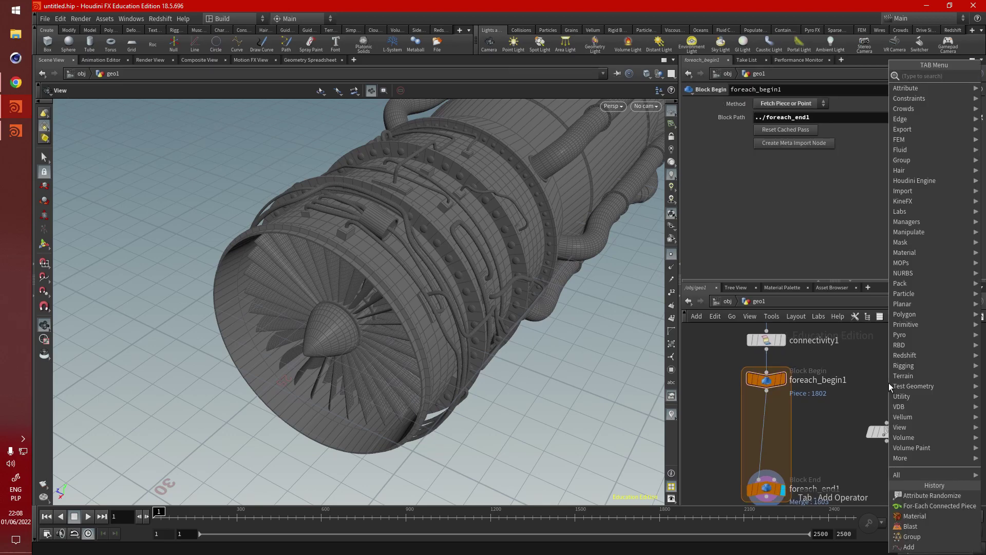
{"action": "type", "text": "beg"}
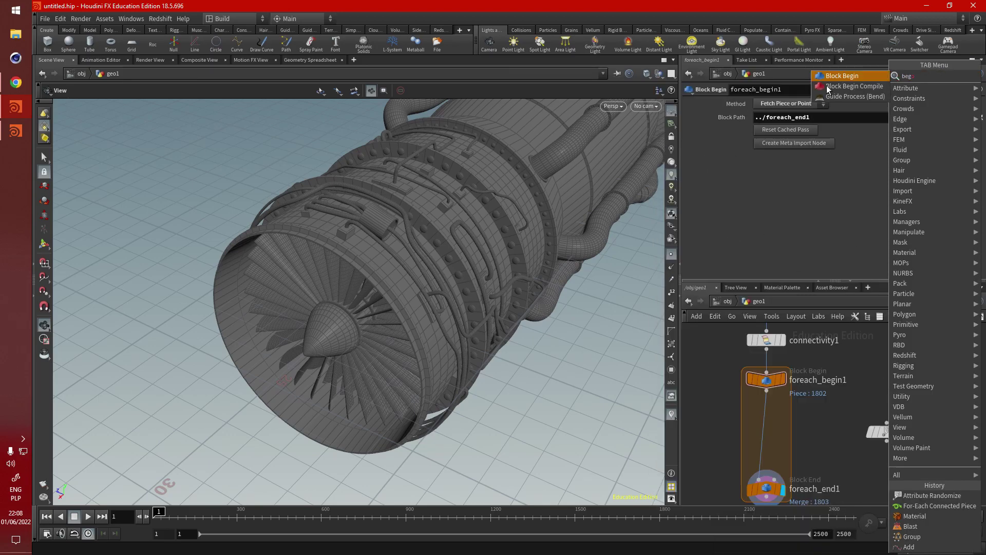
{"action": "key", "text": "Return"}
{"action": "left_click", "coordinate": [891, 385]}
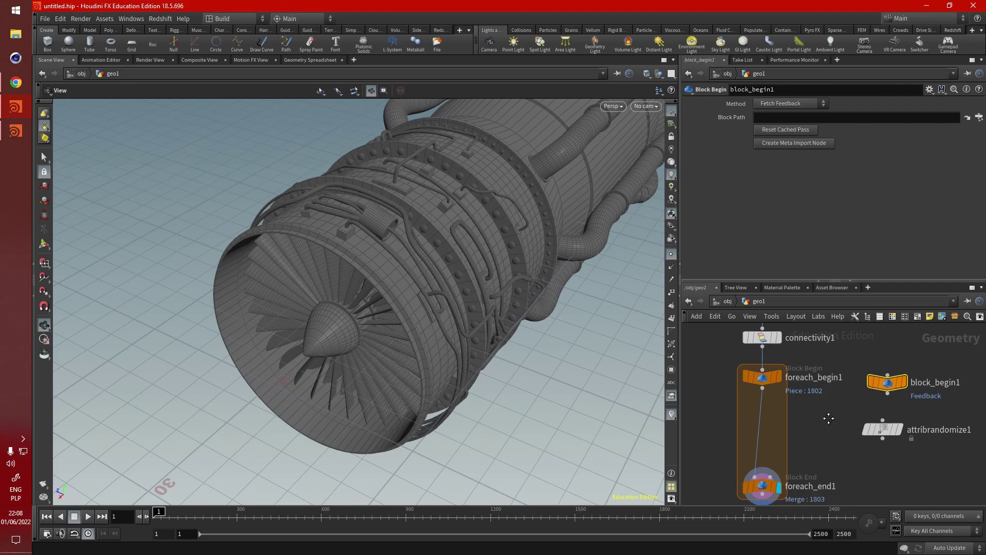
{"action": "left_click_drag", "start_coordinate": [842, 410], "coordinate": [905, 443]}
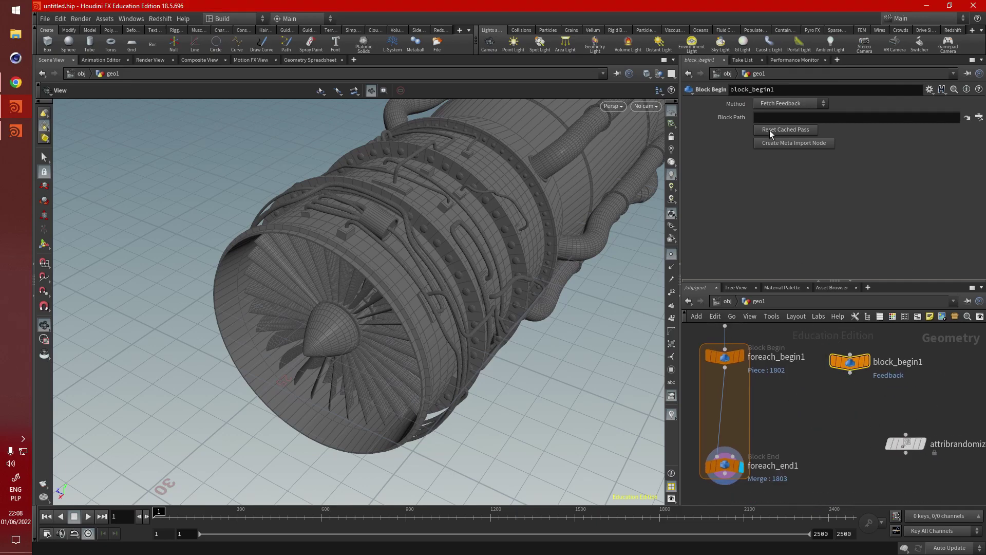
Step: Set block_begin1's Method to Fetch Metadata and reposition attribrandomize1
{"action": "left_click", "coordinate": [780, 105]}
{"action": "left_click", "coordinate": [796, 138]}
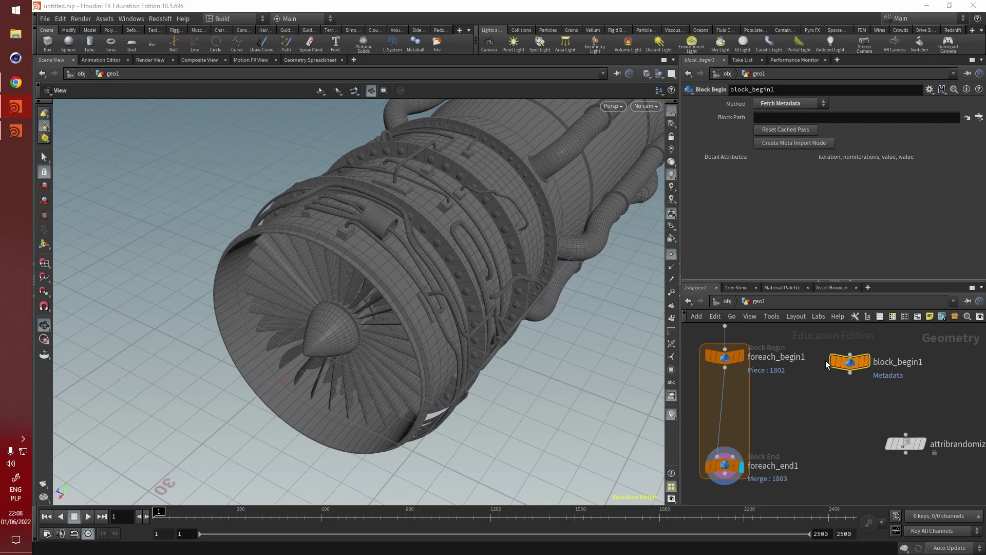
{"action": "middle_click_drag", "start_coordinate": [827, 364], "coordinate": [848, 359]}
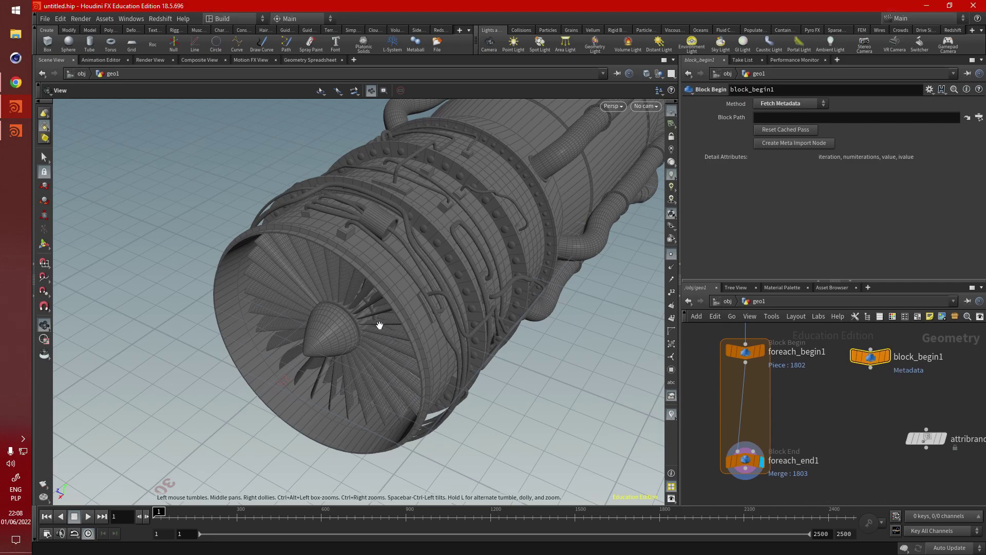
{"action": "left_click_drag", "start_coordinate": [379, 325], "coordinate": [432, 272]}
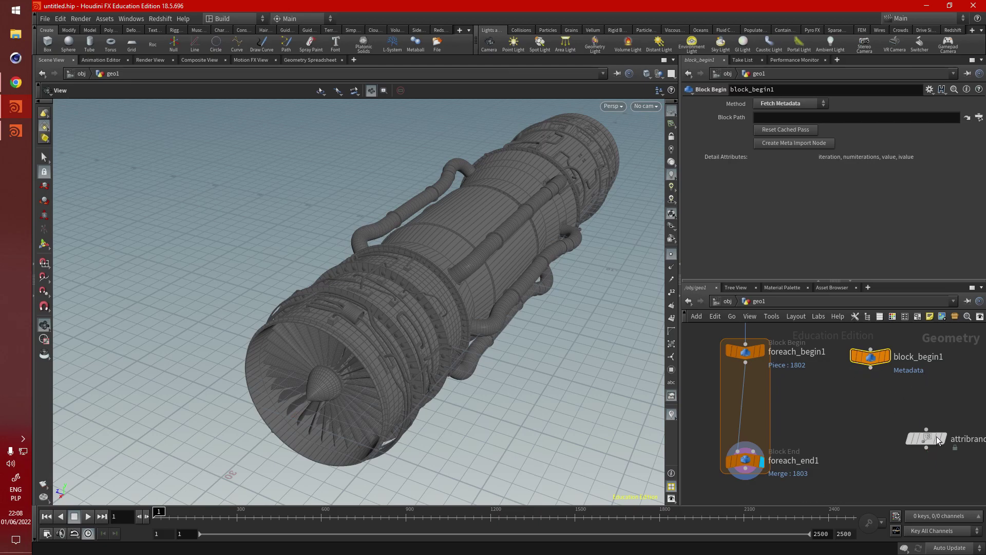
{"action": "left_click", "coordinate": [880, 422]}
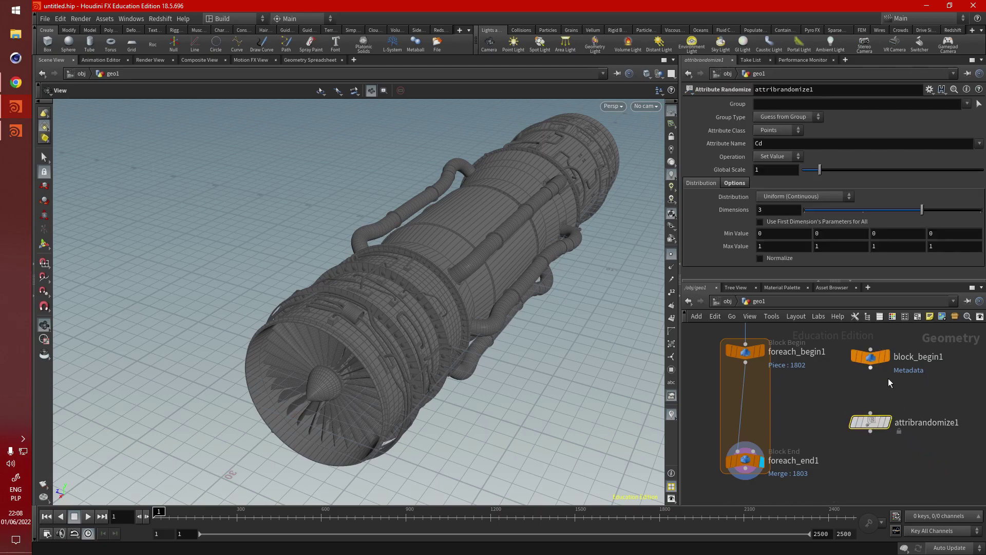
{"action": "left_click_drag", "start_coordinate": [871, 422], "coordinate": [871, 406]}
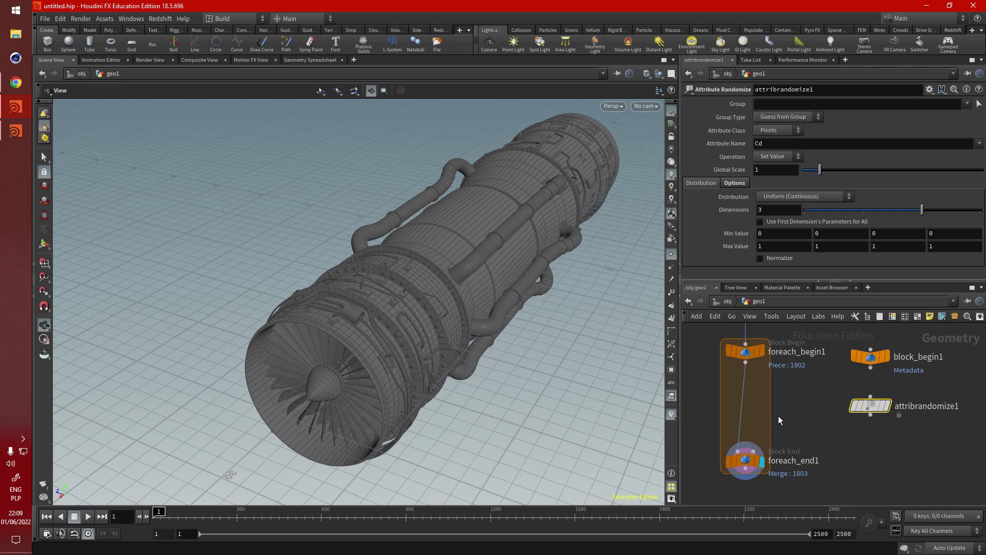
{"action": "left_click_drag", "start_coordinate": [442, 305], "coordinate": [481, 301]}
{"action": "middle_click_drag", "start_coordinate": [814, 424], "coordinate": [822, 422]}
Step: Point block_begin1's Block Path to ../foreach_end1 and align it with foreach_begin1
{"action": "left_click", "coordinate": [879, 354]}
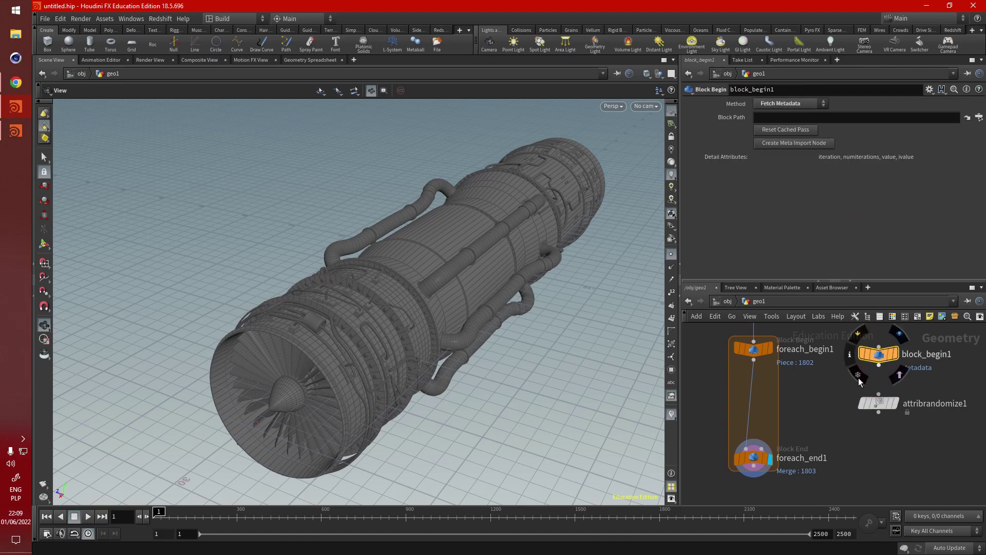
{"action": "left_click", "coordinate": [753, 457]}
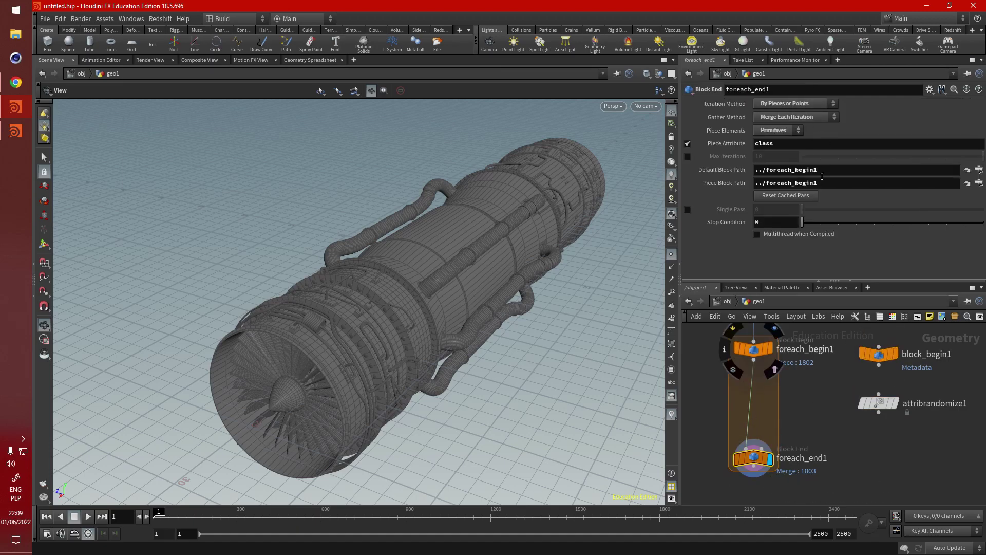
{"action": "left_click", "coordinate": [755, 348]}
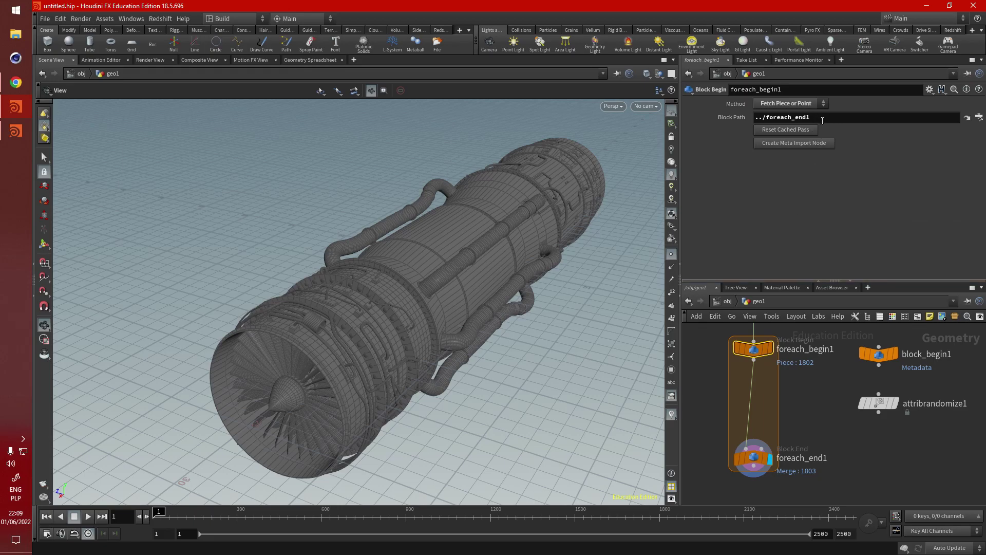
{"action": "left_click", "coordinate": [879, 354]}
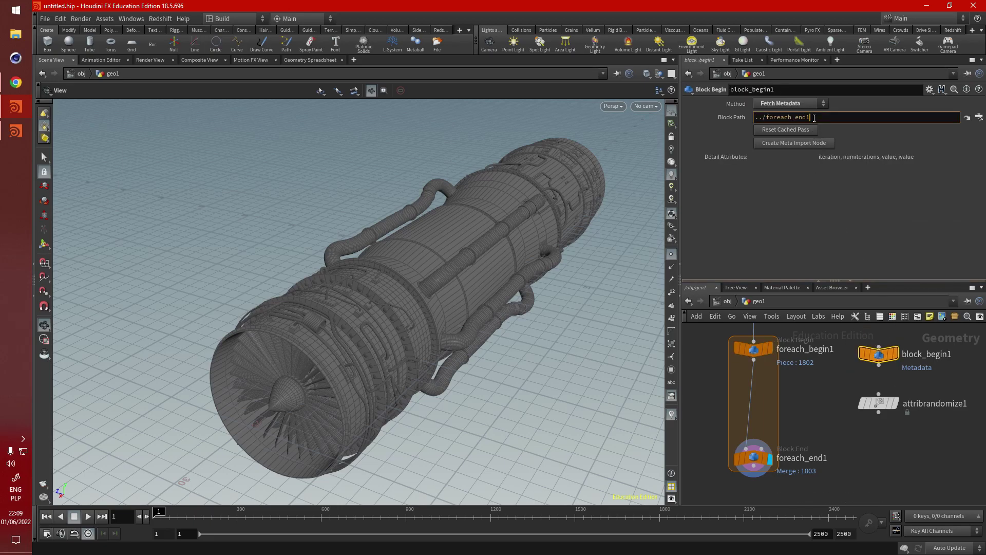
{"action": "key", "text": "Return"}
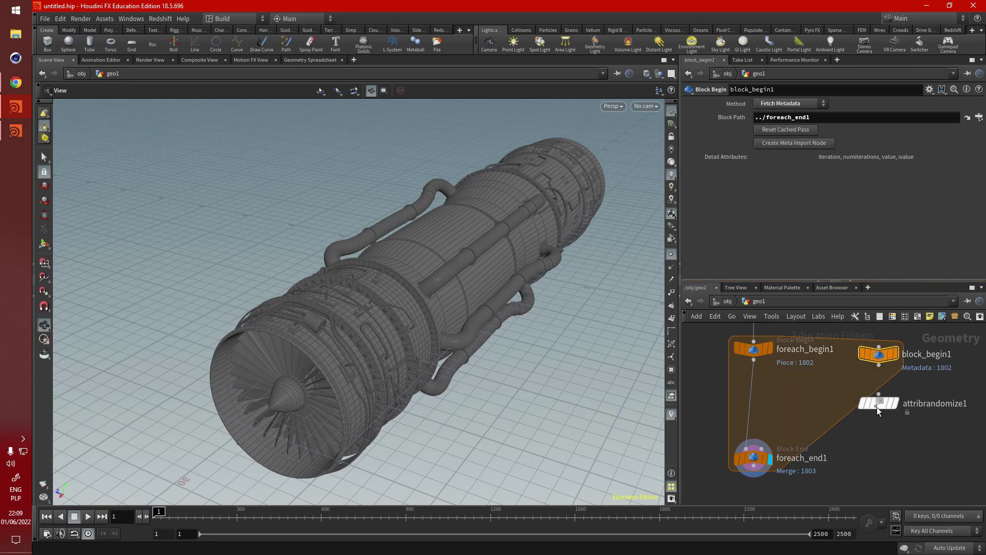
{"action": "left_click_drag", "start_coordinate": [876, 407], "coordinate": [885, 432]}
{"action": "middle_click_drag", "start_coordinate": [853, 367], "coordinate": [869, 374]}
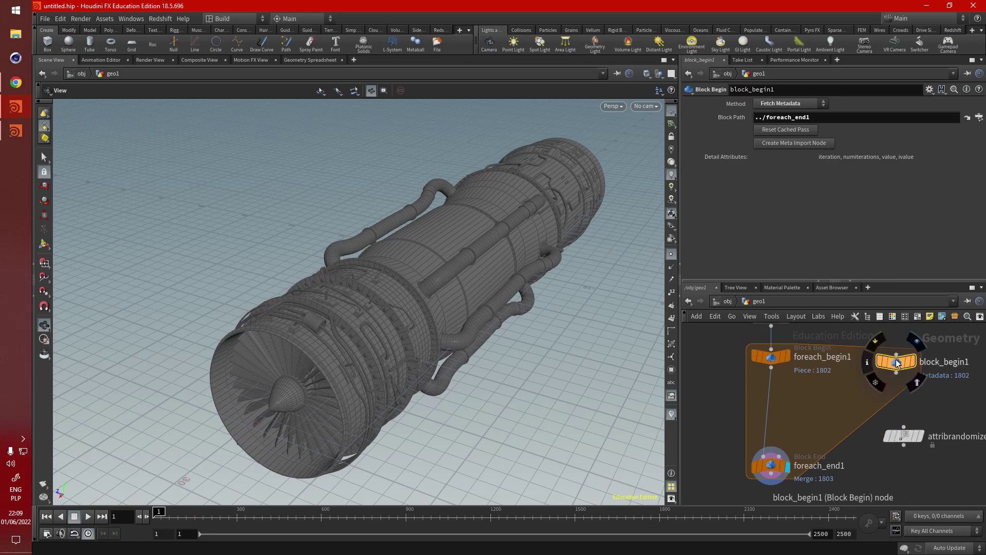
{"action": "left_click_drag", "start_coordinate": [897, 363], "coordinate": [897, 358]}
Step: List Detail attributes in the spreadsheet, run foreach_end1 Single Pass on piece 6, and check block_begin1's metadata
{"action": "left_click", "coordinate": [301, 60]}
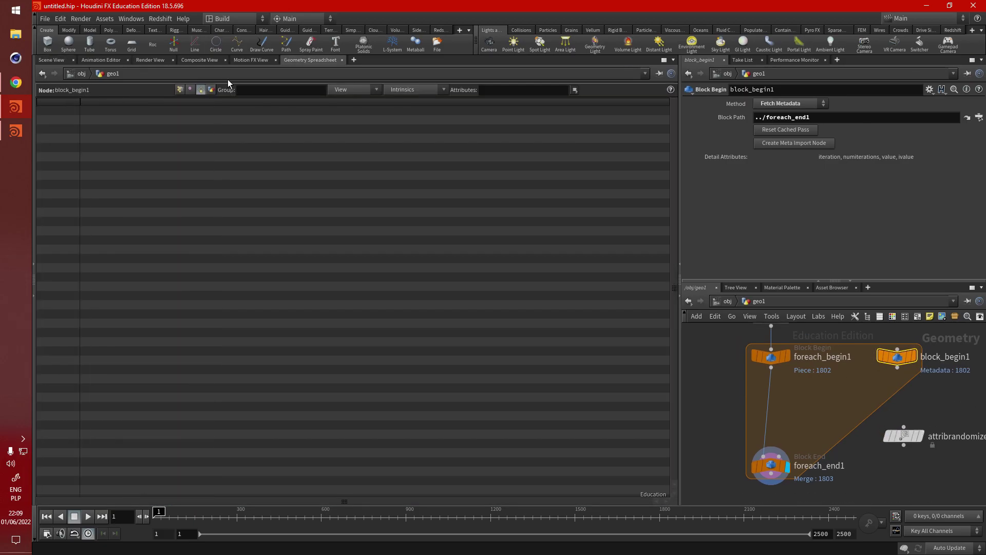
{"action": "left_click", "coordinate": [211, 91]}
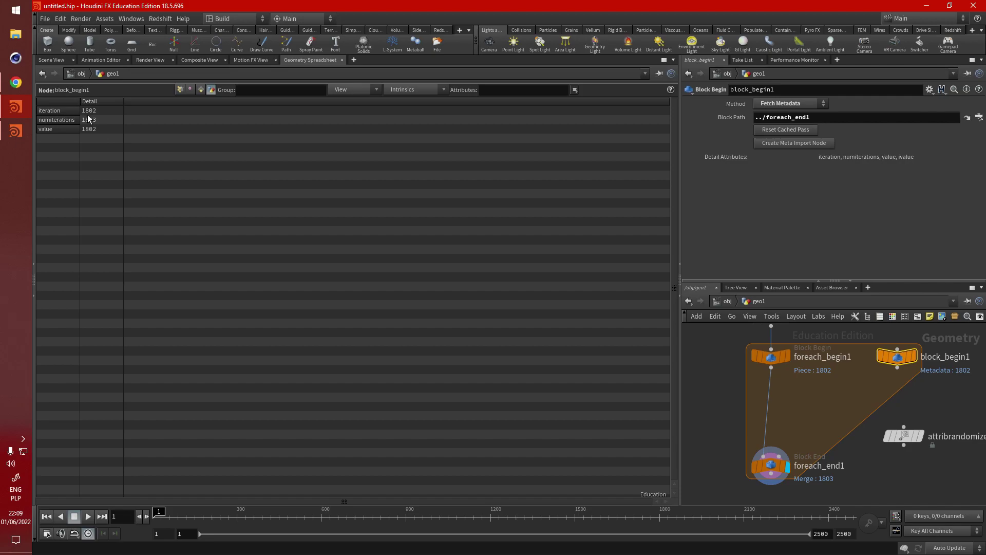
{"action": "left_click", "coordinate": [769, 465]}
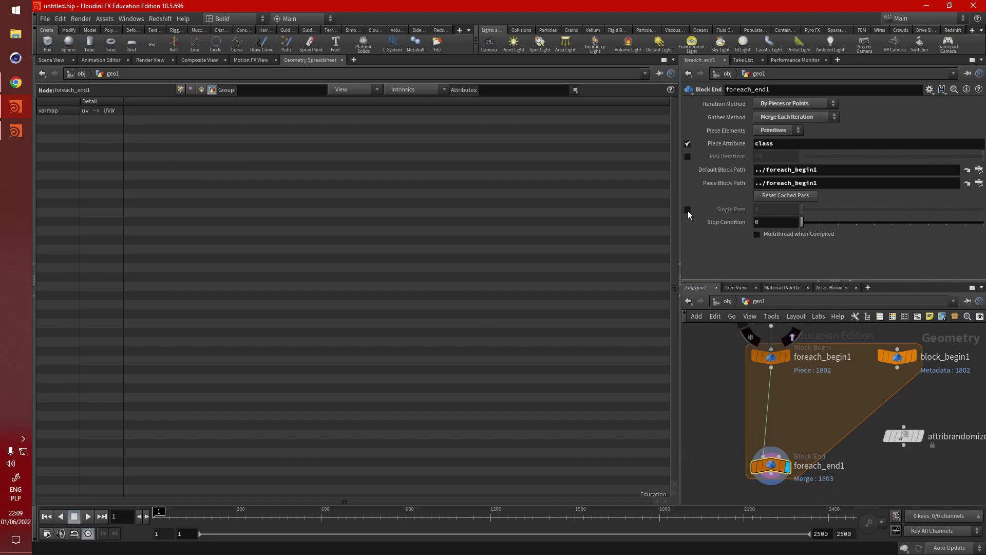
{"action": "left_click", "coordinate": [688, 209]}
{"action": "left_click", "coordinate": [913, 210]}
{"action": "left_click", "coordinate": [896, 356]}
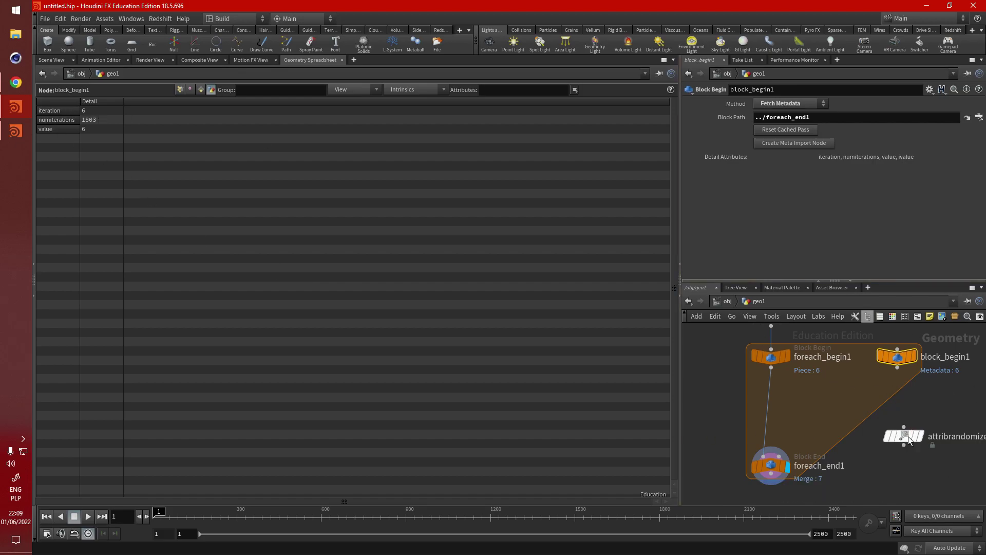
Step: Try attribrandomize1 inside the loop block, then move it back out
{"action": "mouse_move", "coordinate": [908, 436]}
{"action": "left_mouse_down"}
{"action": "mouse_move", "coordinate": [834, 419]}
{"action": "mouse_move", "coordinate": [918, 446]}
{"action": "mouse_move", "coordinate": [909, 449]}
{"action": "left_mouse_up"}
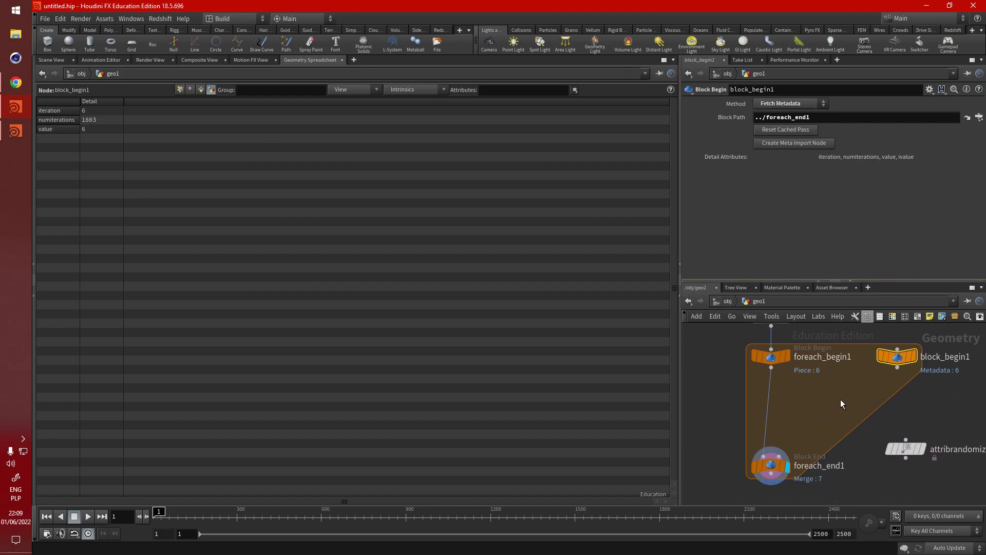
{"action": "middle_click_drag", "start_coordinate": [840, 399], "coordinate": [806, 396]}
{"action": "left_click_drag", "start_coordinate": [870, 442], "coordinate": [866, 422]}
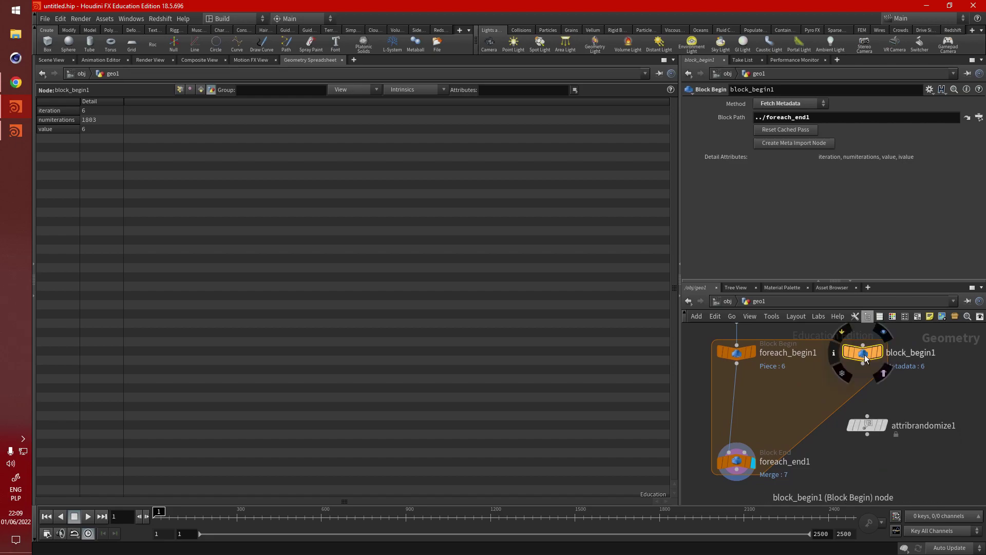
{"action": "mouse_move", "coordinate": [855, 414]}
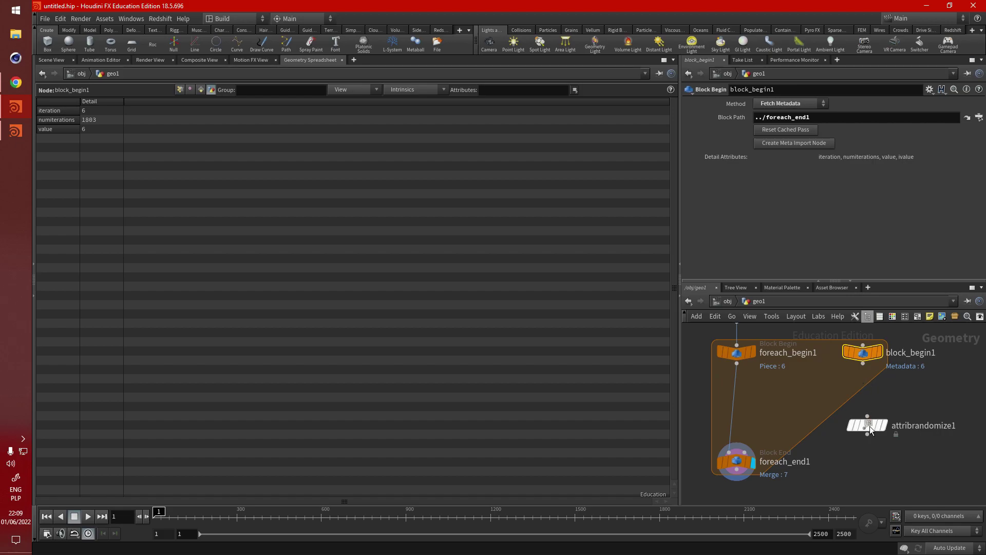
Step: Add an Add node (add1) above attribrandomize1, fed from block_begin1's output
{"action": "key", "text": "Tab"}
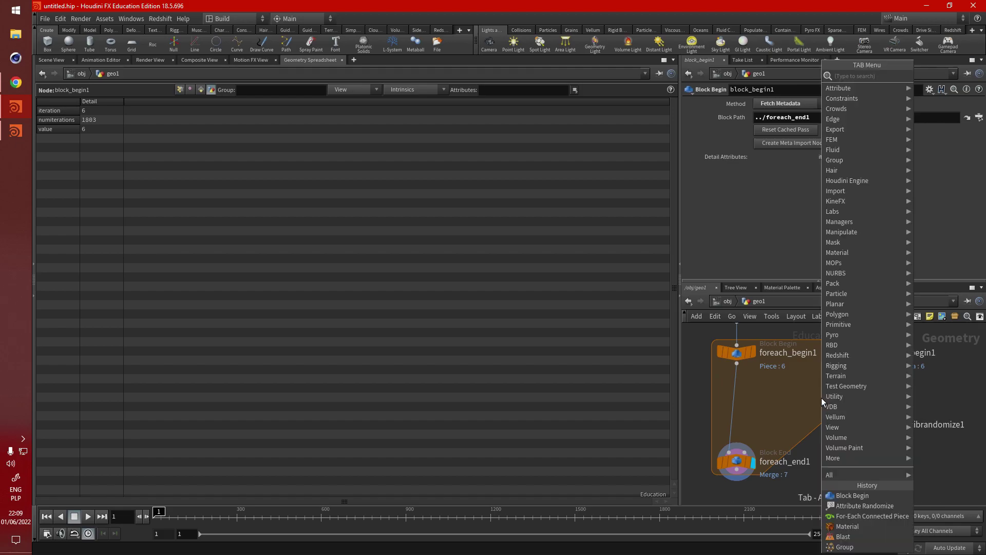
{"action": "type", "text": "add"}
{"action": "left_click", "coordinate": [930, 76]}
{"action": "left_click", "coordinate": [881, 399]}
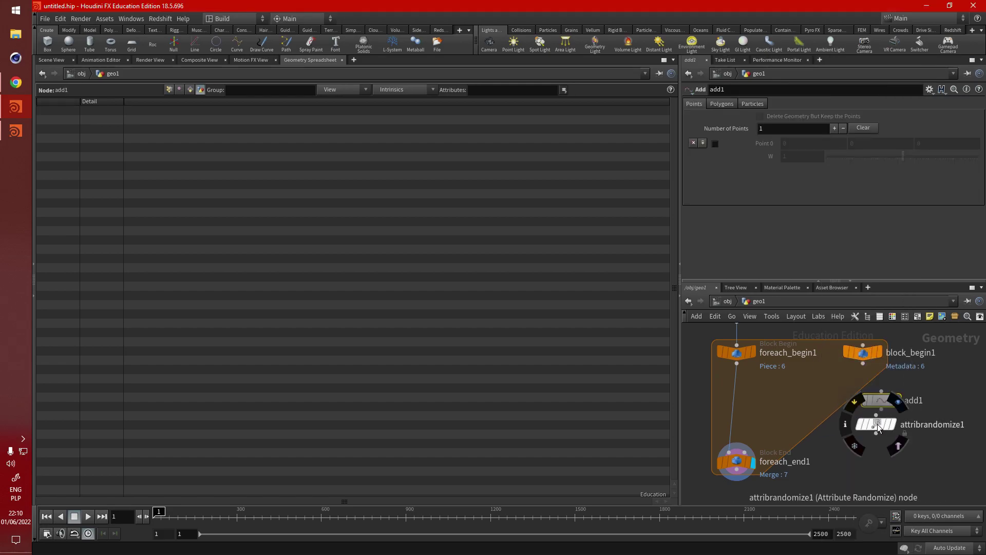
{"action": "left_click_drag", "start_coordinate": [878, 424], "coordinate": [883, 451]}
{"action": "left_click", "coordinate": [863, 363]}
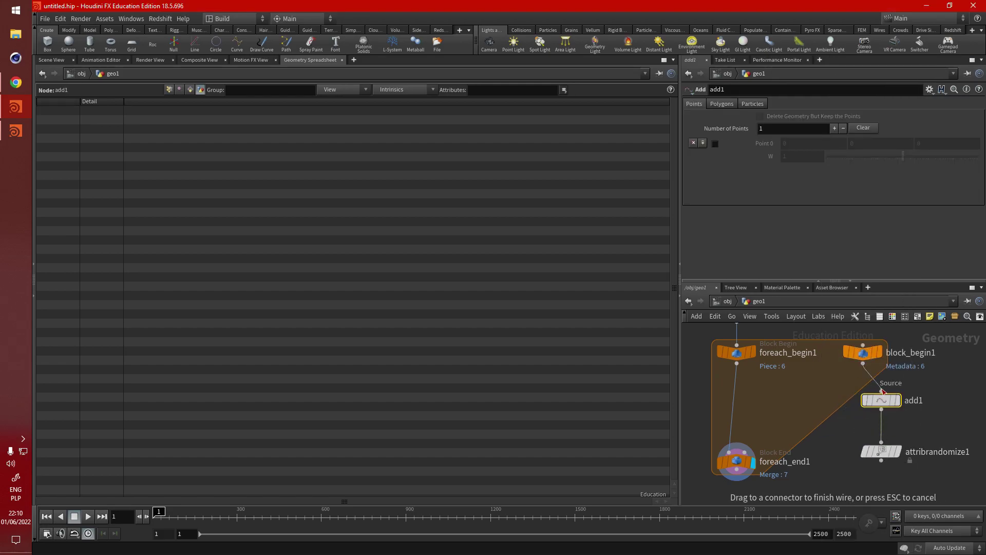
{"action": "left_click", "coordinate": [882, 392]}
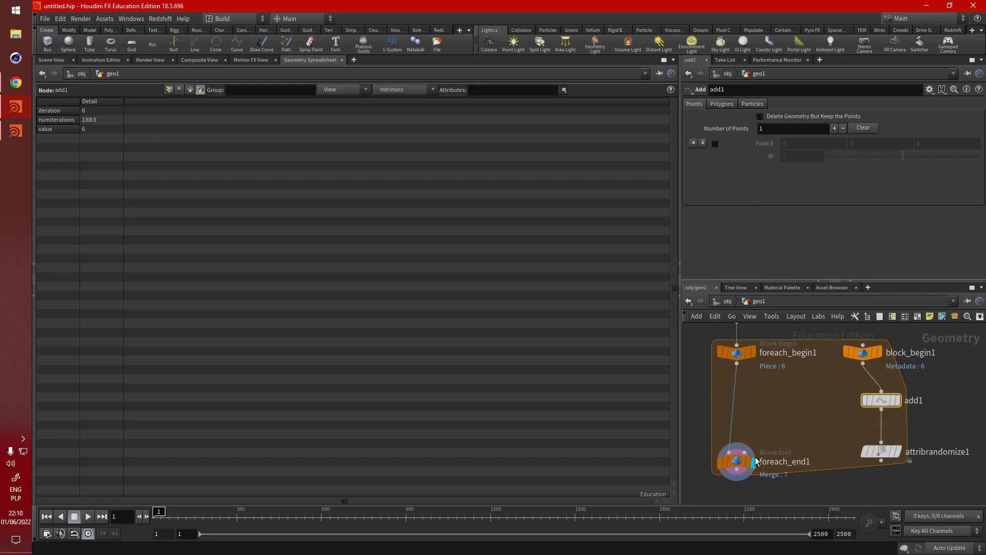
Step: Rearrange add1, attribrandomize1 and foreach_end1 in the block, then select attribrandomize1
{"action": "left_click", "coordinate": [881, 451]}
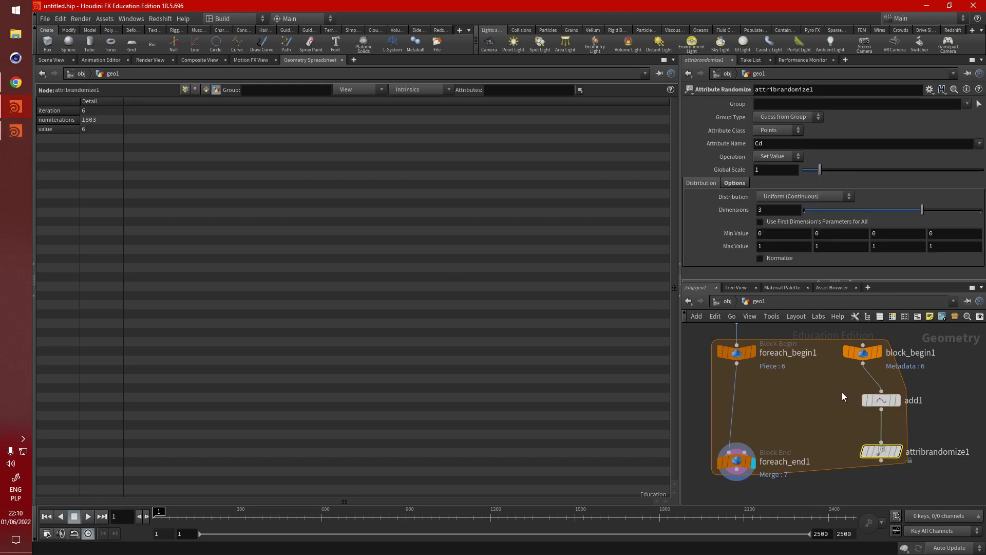
{"action": "left_click_drag", "start_coordinate": [843, 396], "coordinate": [862, 440]}
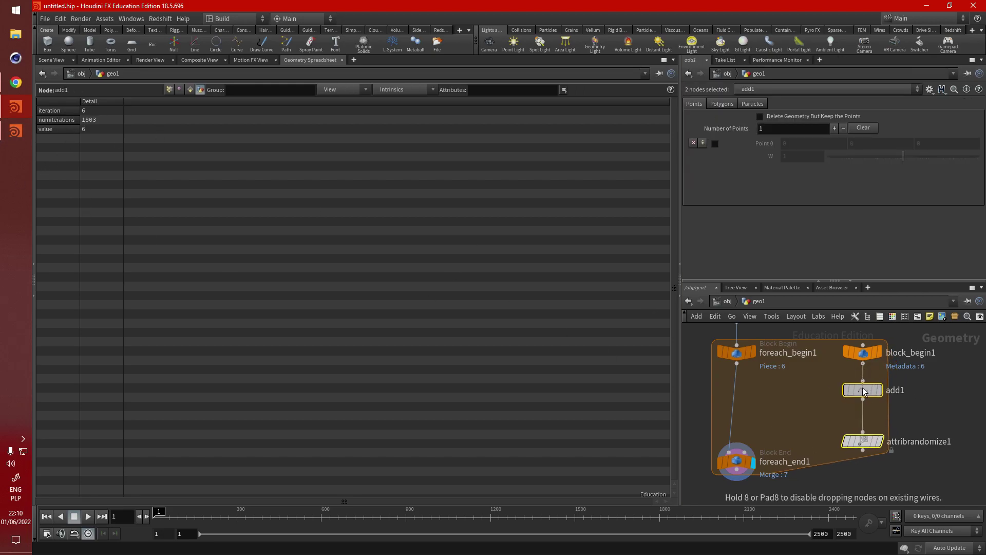
{"action": "left_click", "coordinate": [808, 403]}
{"action": "scroll", "coordinate": [815, 393], "scroll_direction": "down", "scroll_amount": 2}
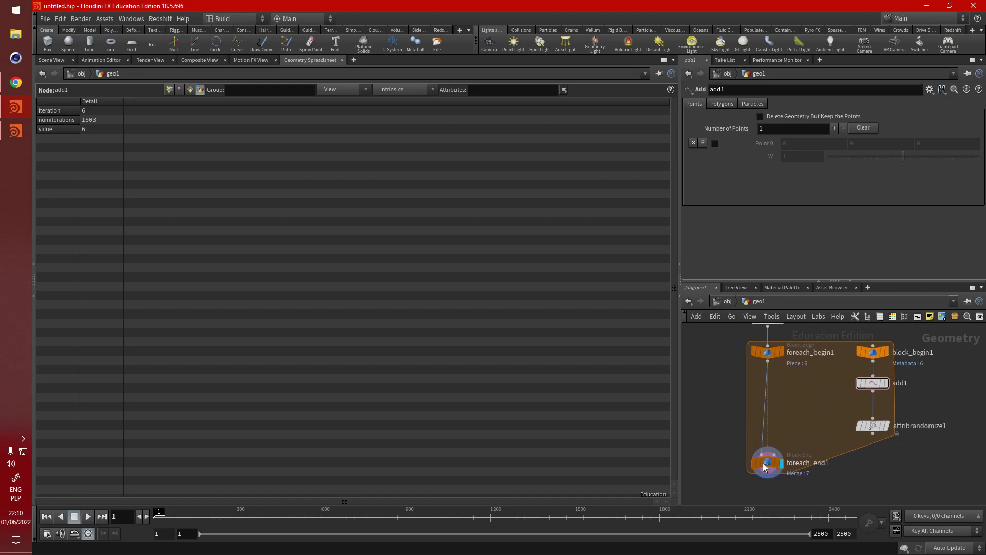
{"action": "left_click_drag", "start_coordinate": [764, 466], "coordinate": [763, 474]}
{"action": "left_click_drag", "start_coordinate": [876, 430], "coordinate": [875, 417]}
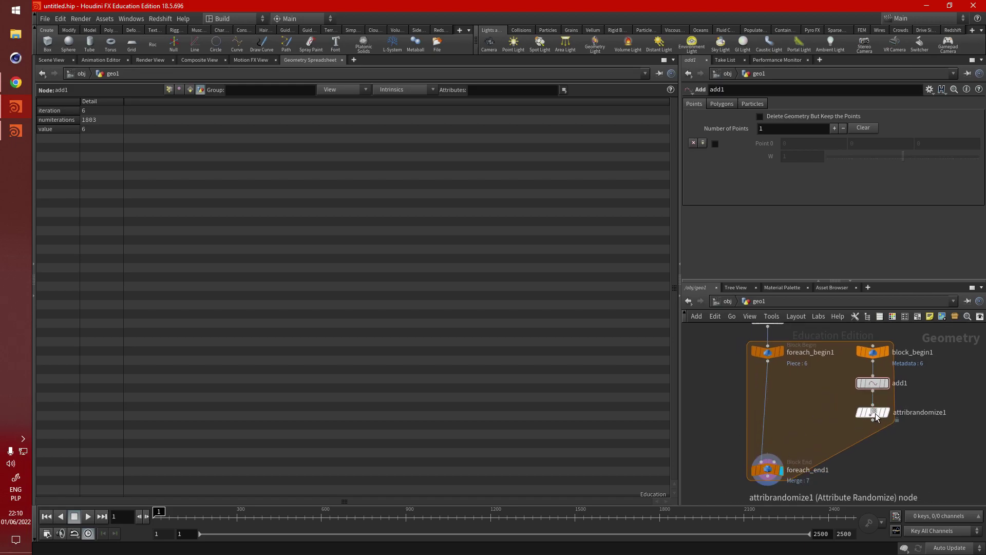
{"action": "left_click", "coordinate": [876, 414]}
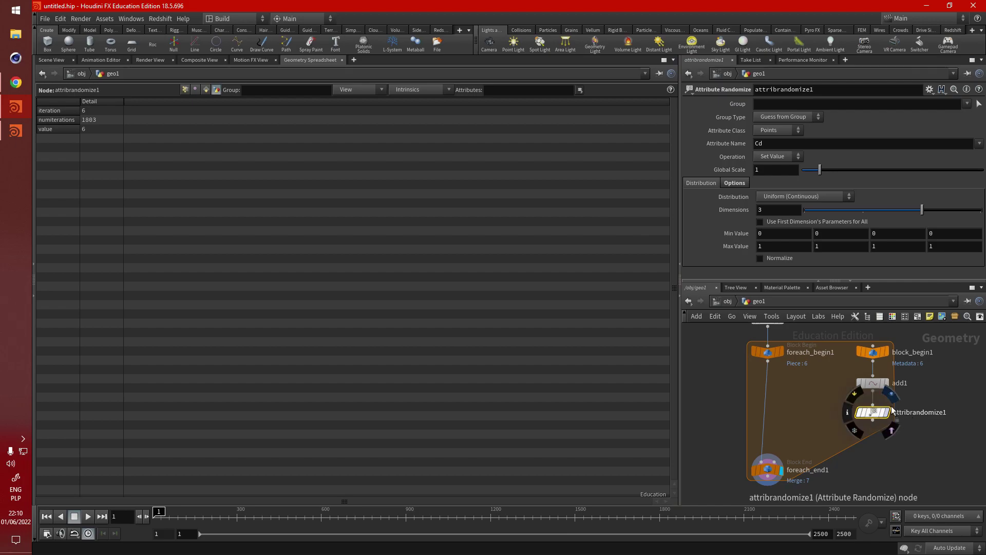
Step: Set attribrandomize1's Global Seed to 2.62
{"action": "left_click", "coordinate": [728, 183]}
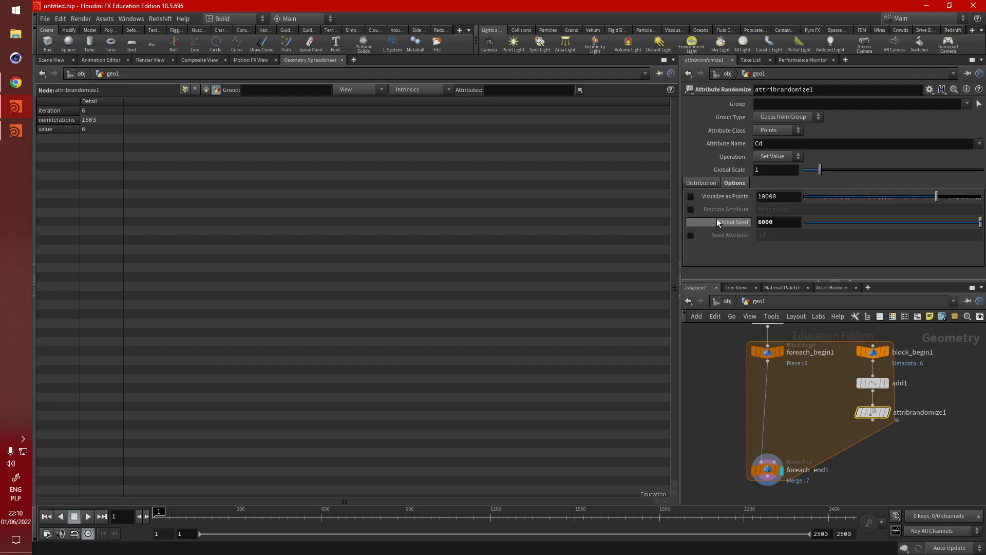
{"action": "left_click_drag", "start_coordinate": [938, 222], "coordinate": [984, 221]}
{"action": "left_click_drag", "start_coordinate": [830, 223], "coordinate": [851, 222]}
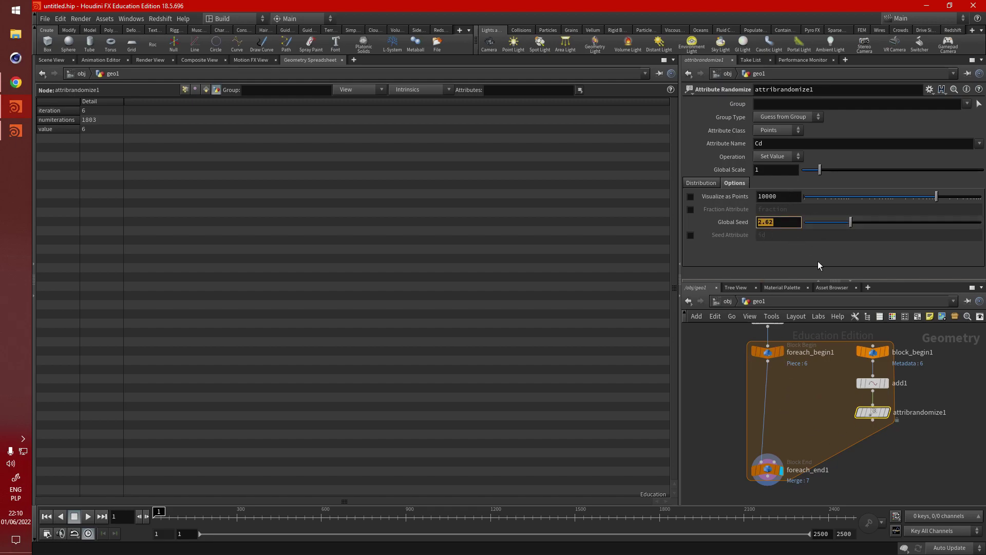
Step: Show the Scene View and inspect foreach_end1, block_begin1 and attribrandomize1 parameters
{"action": "left_click", "coordinate": [51, 60]}
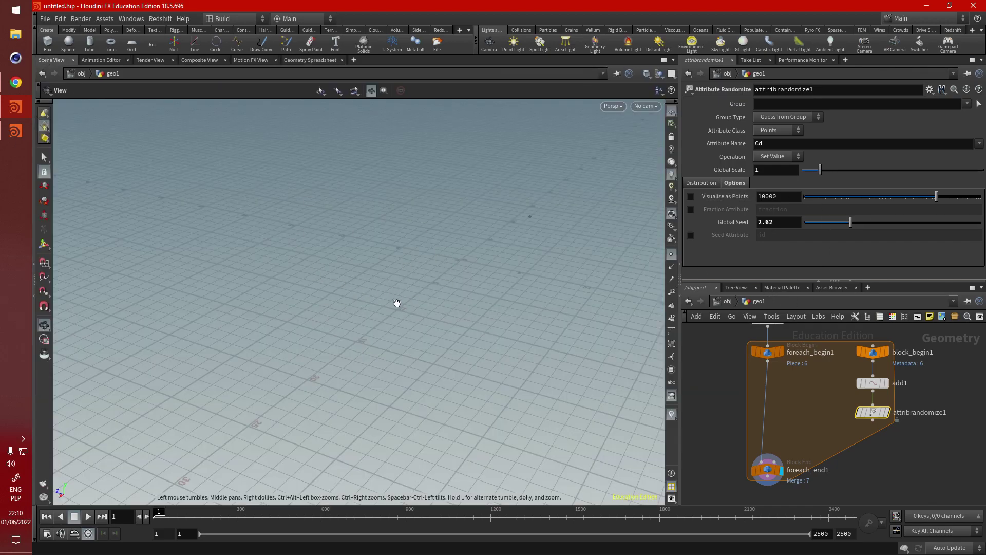
{"action": "left_click", "coordinate": [767, 469]}
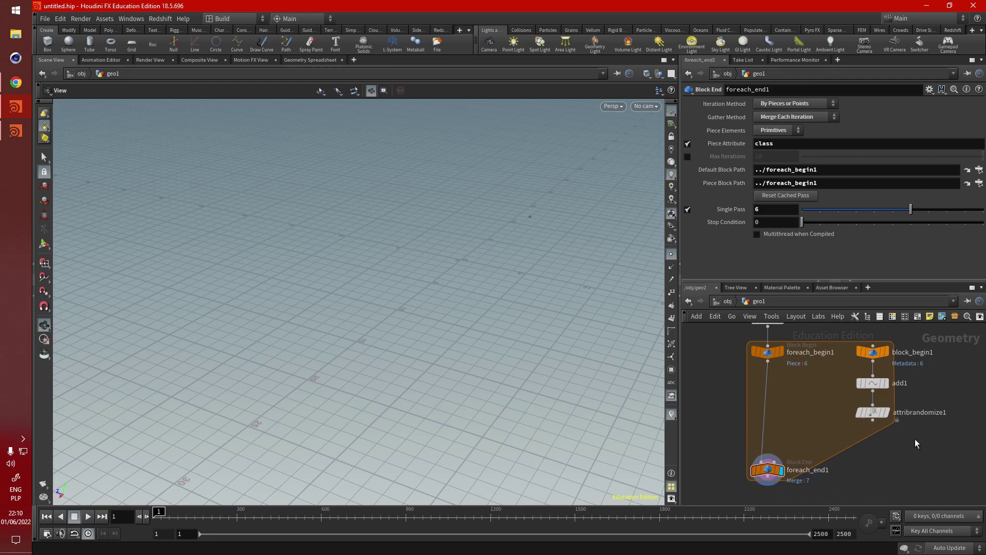
{"action": "scroll", "coordinate": [914, 438], "scroll_direction": "down", "scroll_amount": 2}
{"action": "scroll", "coordinate": [873, 366], "scroll_direction": "up", "scroll_amount": 3}
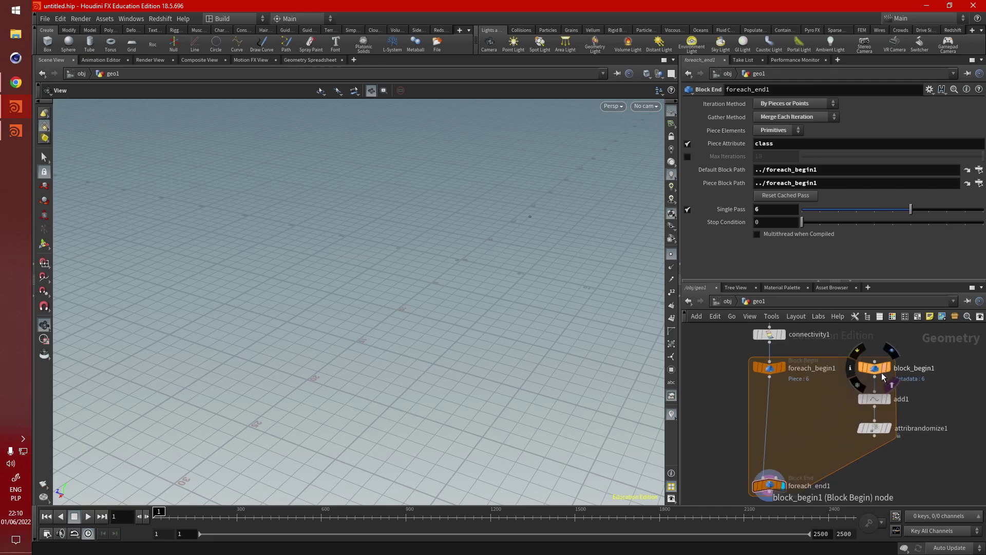
{"action": "left_click", "coordinate": [873, 365]}
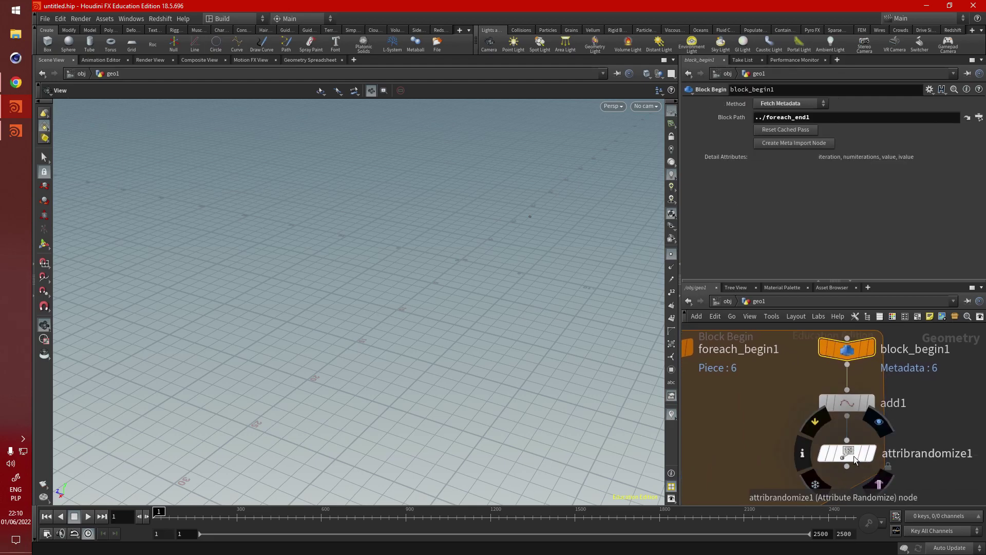
{"action": "left_click", "coordinate": [850, 454]}
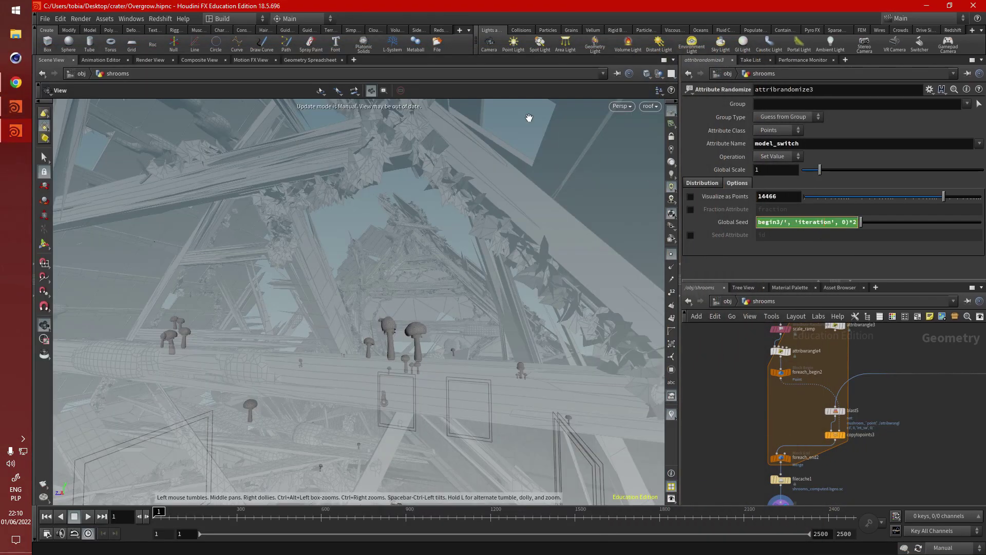
Step: Paste the reference scene's iteration expression into Global Seed and drop the trailing *2
{"action": "left_click", "coordinate": [816, 225]}
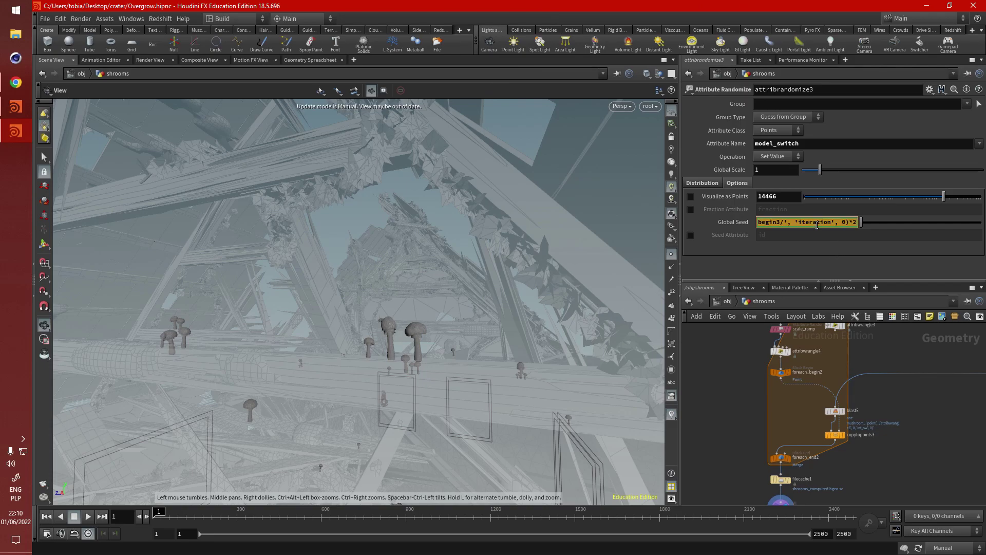
{"action": "left_click", "coordinate": [16, 106]}
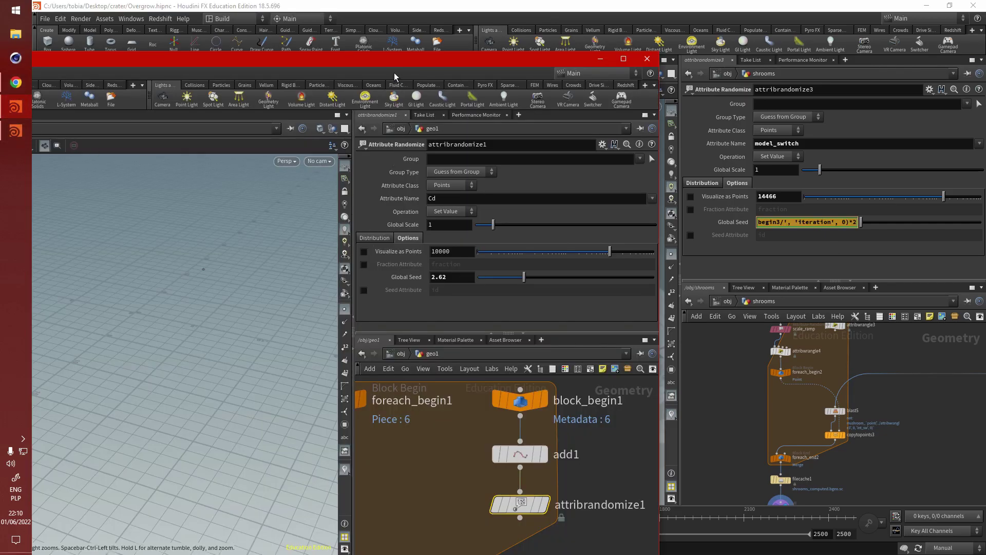
{"action": "left_click_drag", "start_coordinate": [394, 73], "coordinate": [398, 2]}
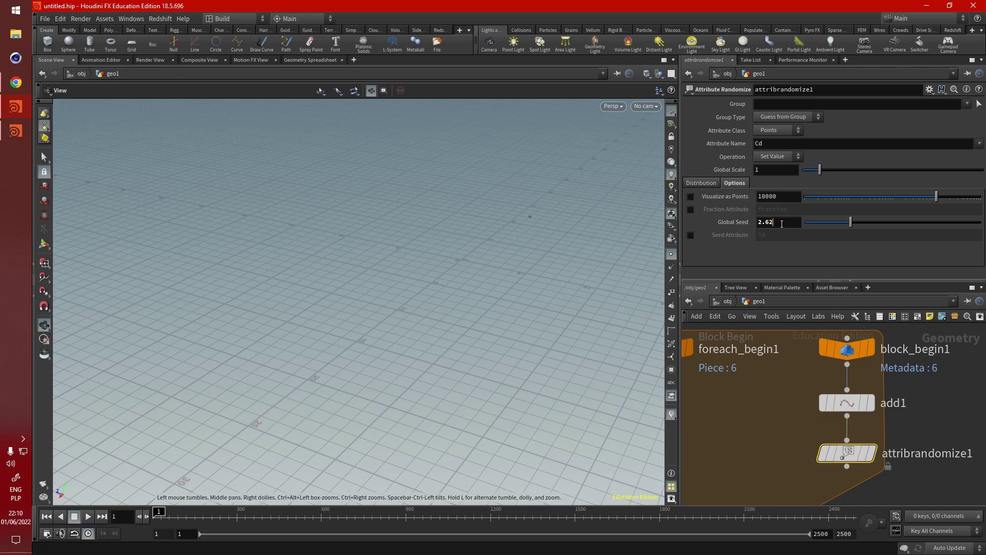
{"action": "key", "text": "ctrl+a"}
{"action": "type", "text": "detail('../foreach_begin3/', 'iteration', 0)*2"}
{"action": "key", "text": "BackSpace"}
{"action": "key", "text": "BackSpace"}
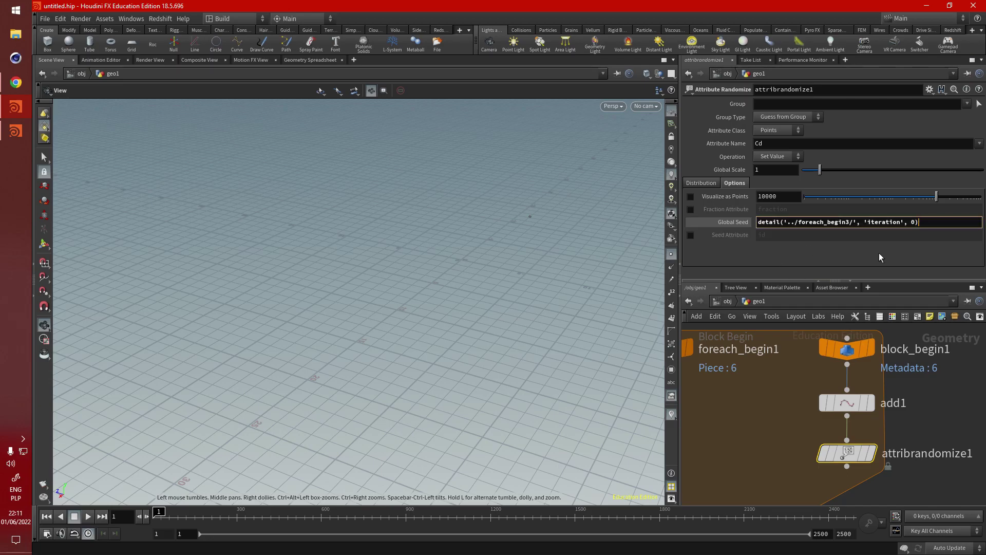
{"action": "type", "text": "*2"}
{"action": "key", "text": "BackSpace"}
{"action": "key", "text": "BackSpace"}
{"action": "key", "text": "Left"}
{"action": "key", "text": "Left"}
{"action": "key", "text": "Left"}
{"action": "key", "text": "Left"}
{"action": "key", "text": "Left"}
{"action": "key", "text": "Left"}
{"action": "key", "text": "Left"}
{"action": "key", "text": "Left"}
{"action": "key", "text": "Left"}
Step: Retarget the expression path to block_begin1: detail('../block_begin1/', 'iteration', 0)
{"action": "left_click_drag", "start_coordinate": [799, 224], "coordinate": [846, 226]}
{"action": "type", "text": "block"}
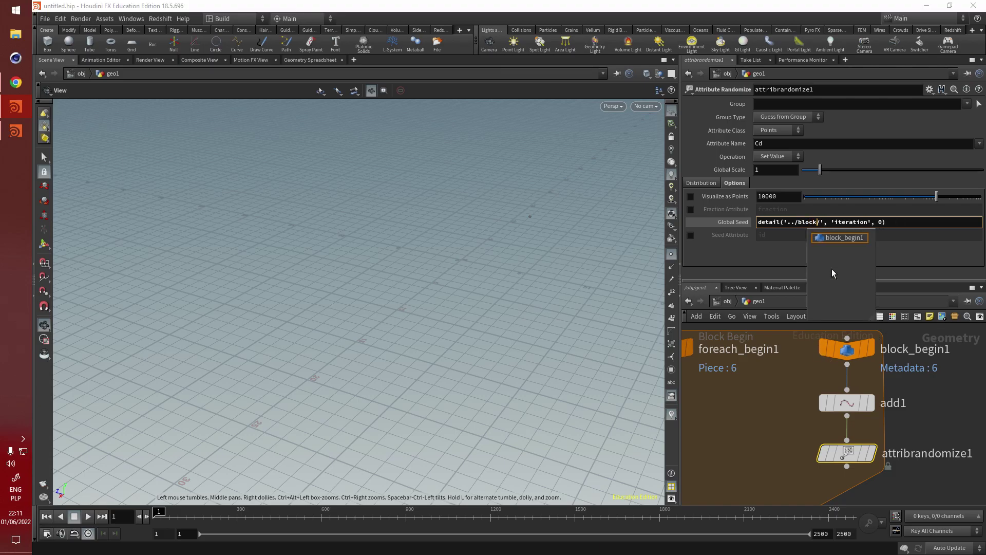
{"action": "left_click", "coordinate": [844, 238]}
{"action": "mouse_move", "coordinate": [887, 410]}
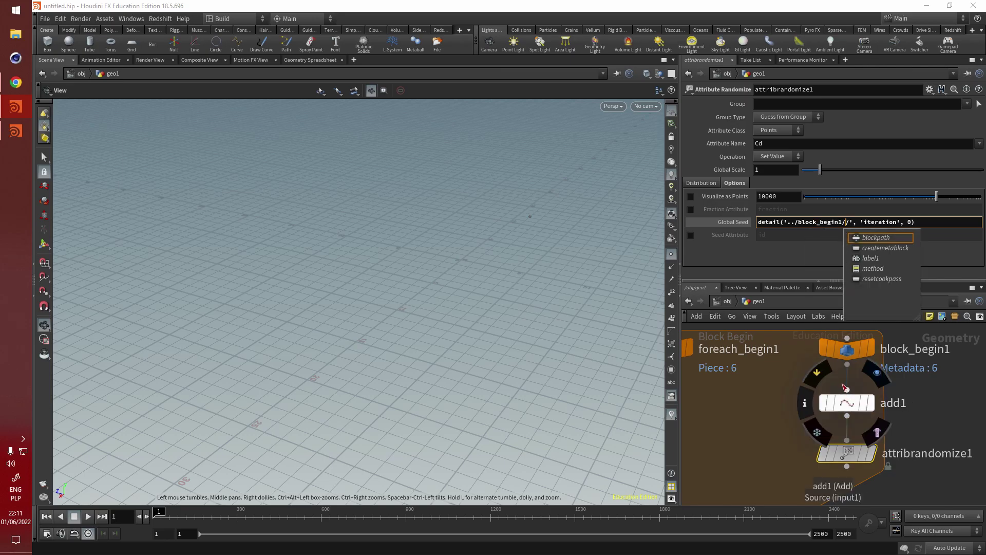
{"action": "key", "text": "Escape"}
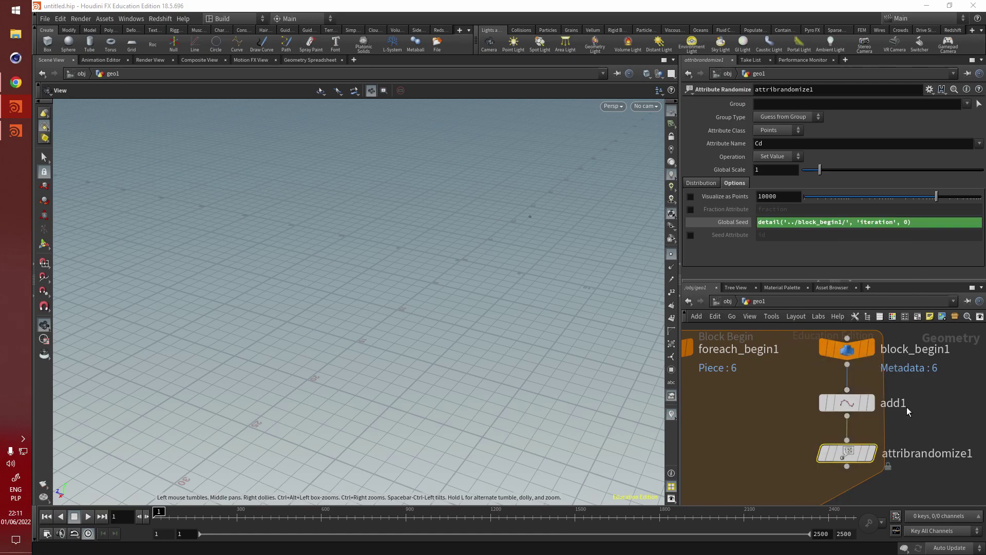
{"action": "scroll", "coordinate": [915, 377], "scroll_direction": "down", "scroll_amount": 1}
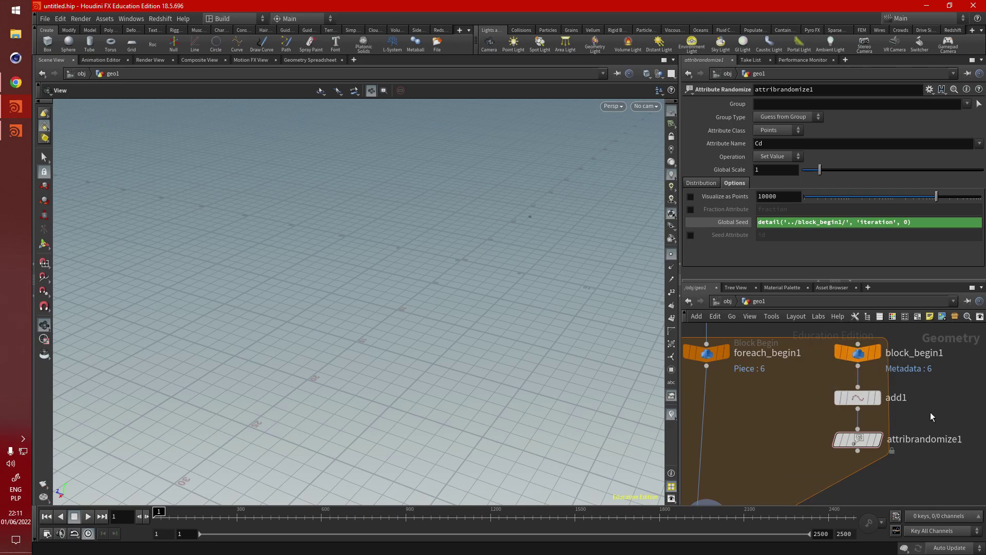
{"action": "scroll", "coordinate": [918, 367], "scroll_direction": "down", "scroll_amount": 1}
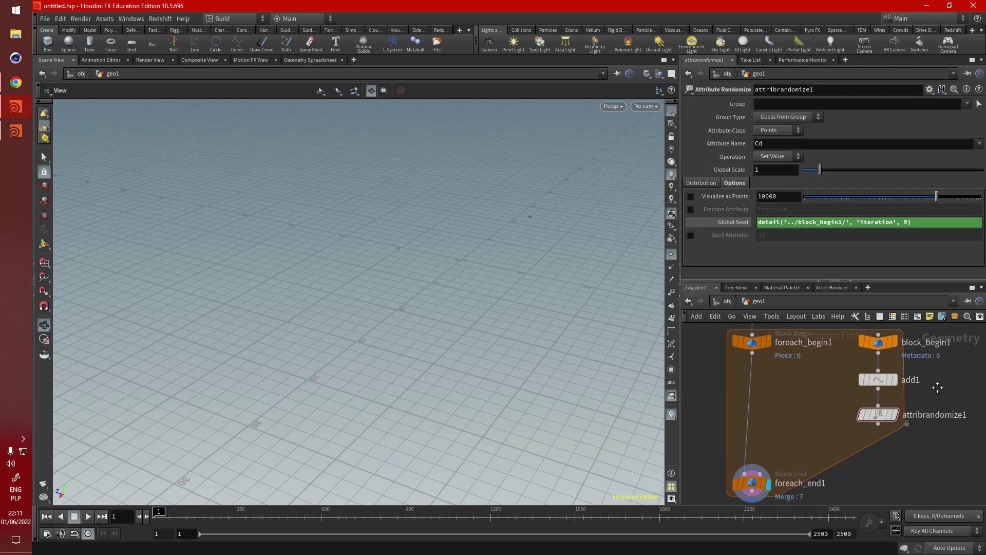
Step: Add an Attribute Copy node (attribcopy1) inside the for-each block
{"action": "middle_click_drag", "start_coordinate": [868, 414], "coordinate": [881, 395]}
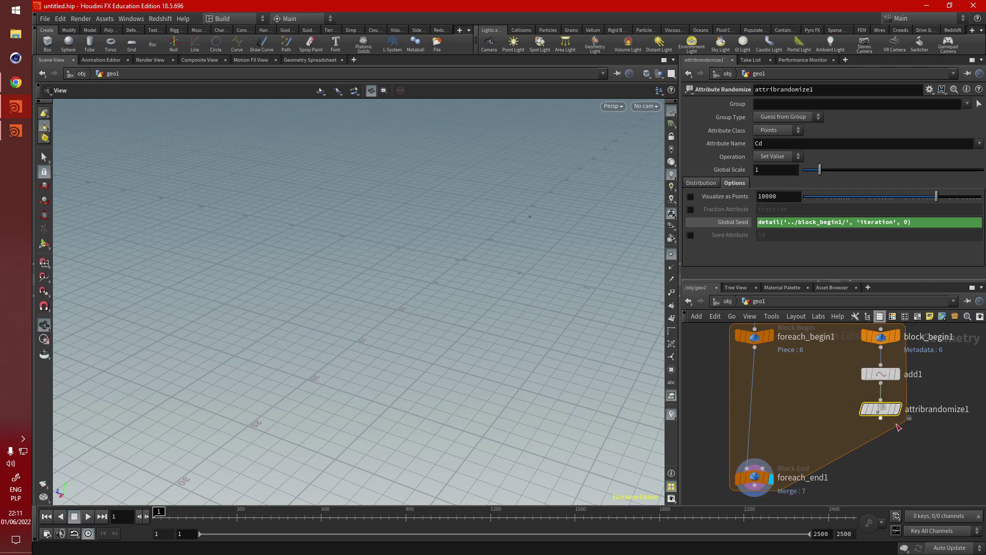
{"action": "scroll", "coordinate": [895, 431], "scroll_direction": "down", "scroll_amount": 3}
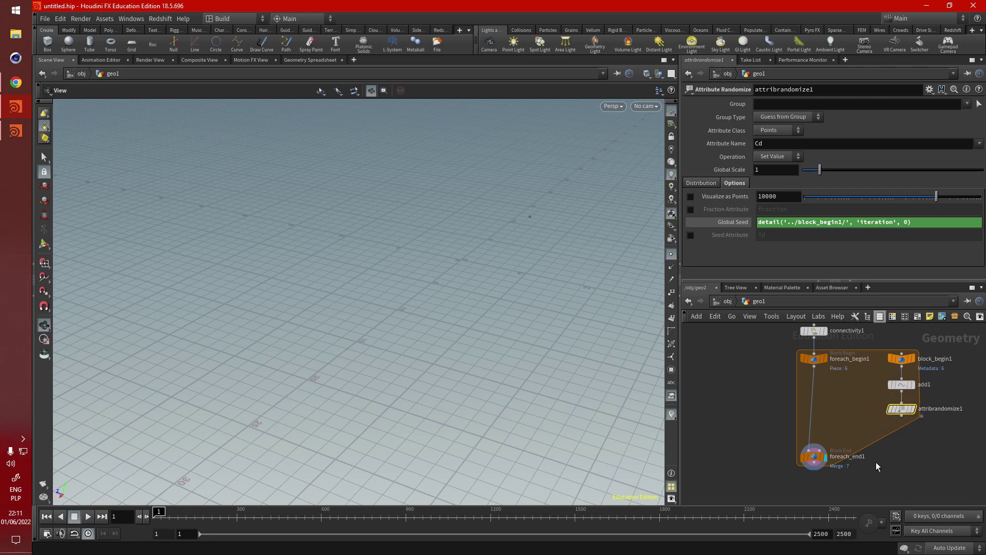
{"action": "scroll", "coordinate": [775, 354], "scroll_direction": "up", "scroll_amount": 2}
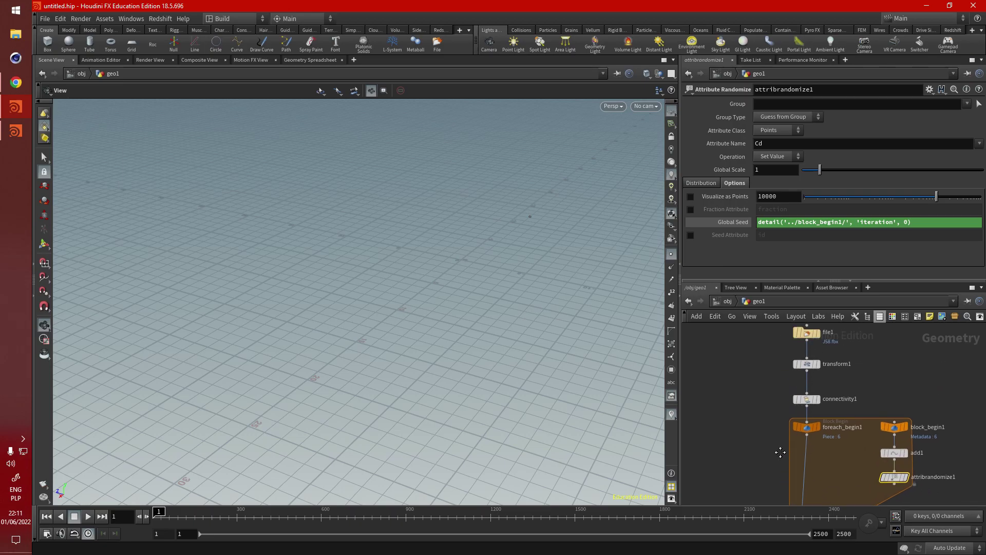
{"action": "scroll", "coordinate": [780, 452], "scroll_direction": "down", "scroll_amount": 2}
{"action": "key", "text": "Tab"}
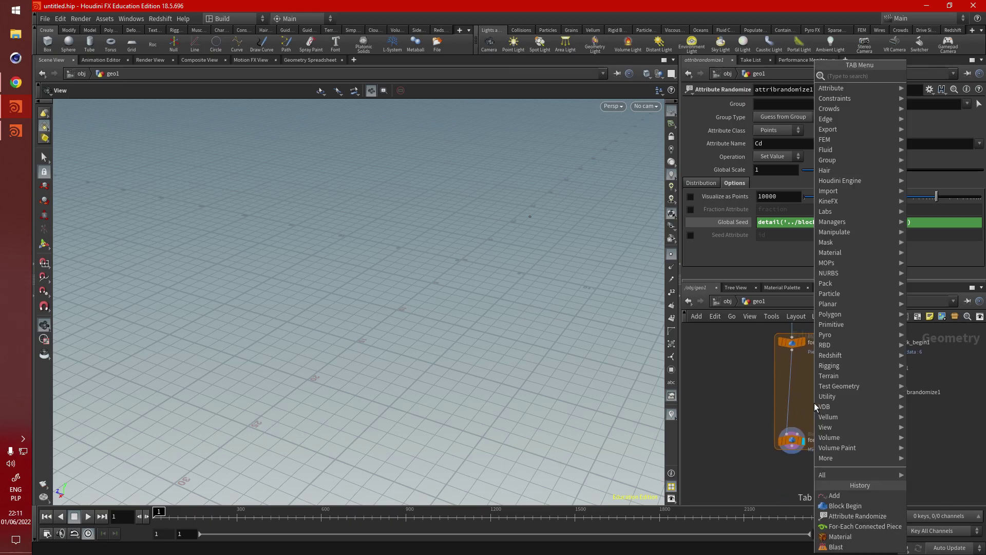
{"action": "type", "text": "copy att"}
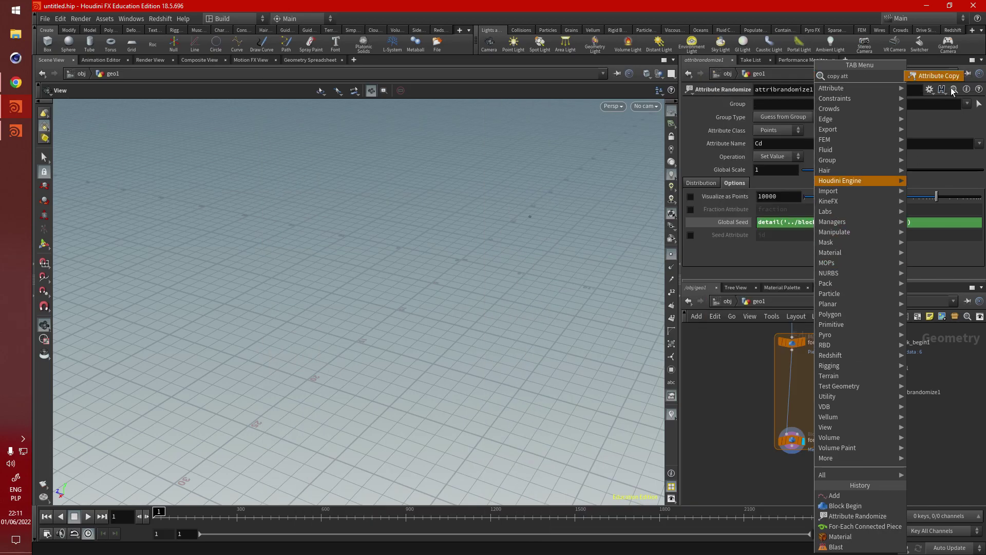
{"action": "key", "text": "Return"}
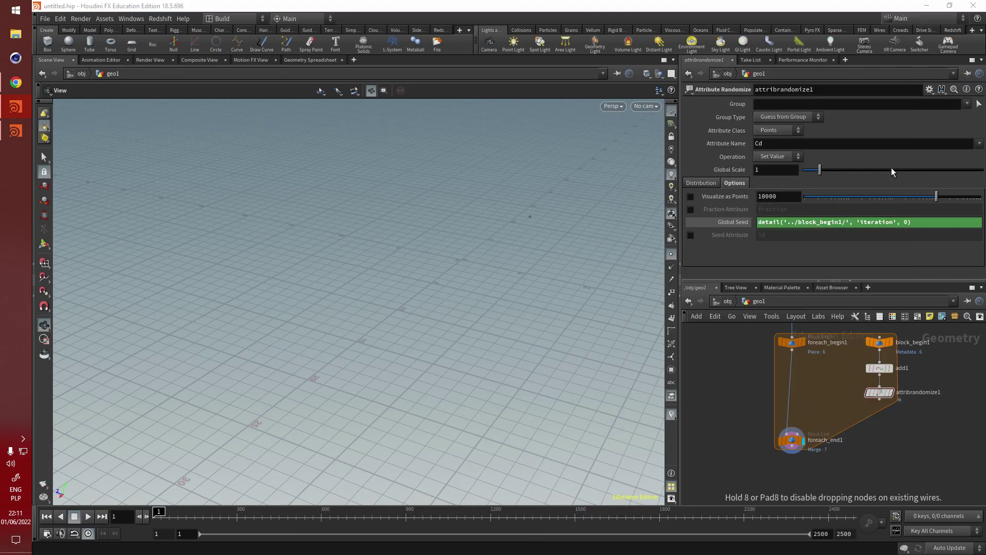
{"action": "left_click", "coordinate": [801, 409]}
Step: Wire foreach_begin1 into attribcopy1's first input and attribrandomize1 into its second
{"action": "scroll", "coordinate": [791, 475], "scroll_direction": "down", "scroll_amount": 1}
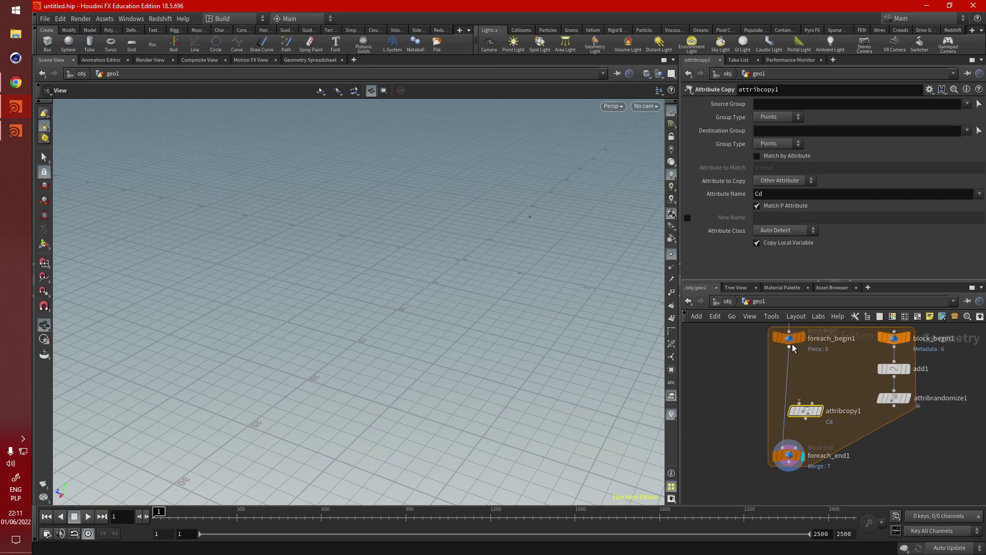
{"action": "left_click_drag", "start_coordinate": [789, 348], "coordinate": [793, 419]}
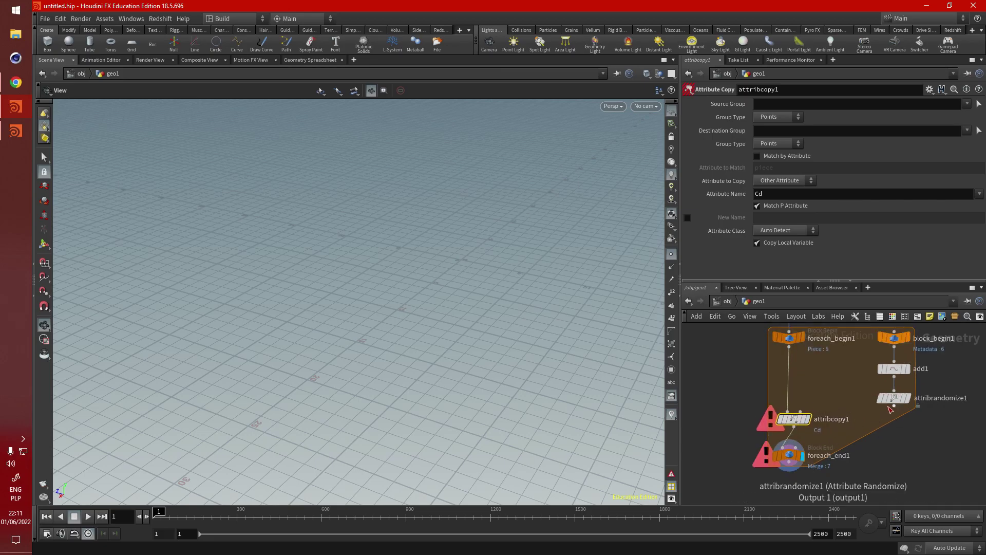
{"action": "left_click_drag", "start_coordinate": [894, 407], "coordinate": [822, 453]}
{"action": "left_click_drag", "start_coordinate": [808, 408], "coordinate": [803, 424]}
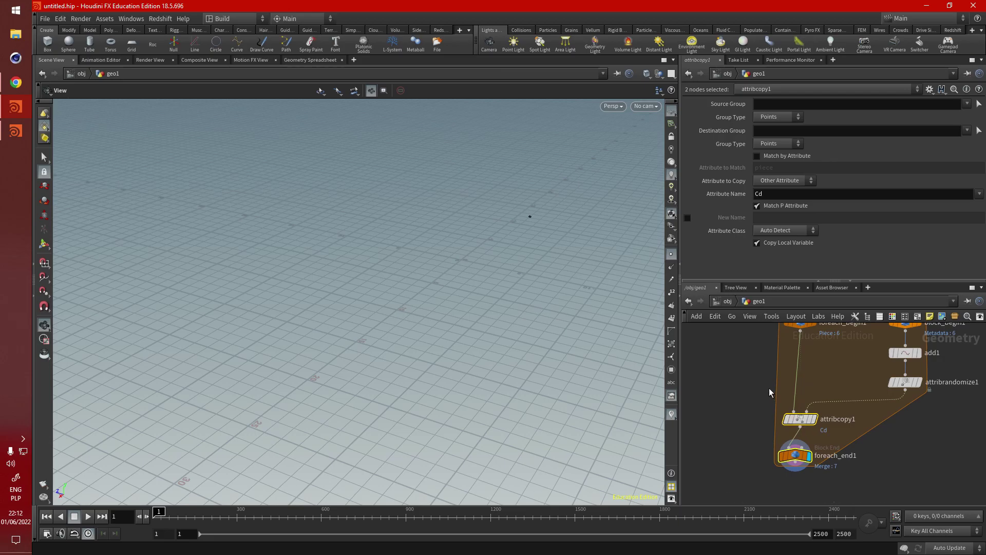
Step: Enable Point 0 on add1 so it creates a single point at 0,0,0
{"action": "left_click", "coordinate": [769, 392]}
{"action": "scroll", "coordinate": [855, 390], "scroll_direction": "up", "scroll_amount": 3}
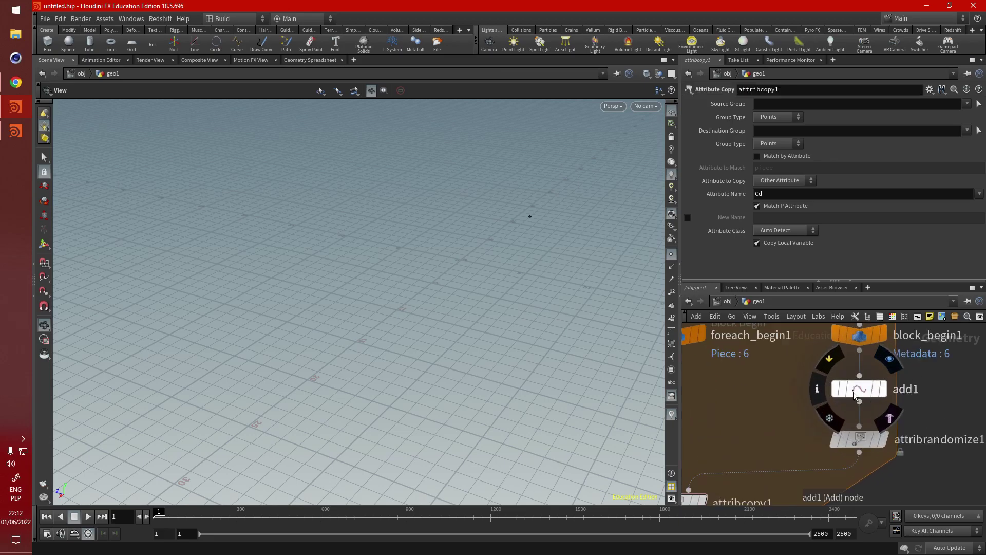
{"action": "left_click", "coordinate": [830, 389]}
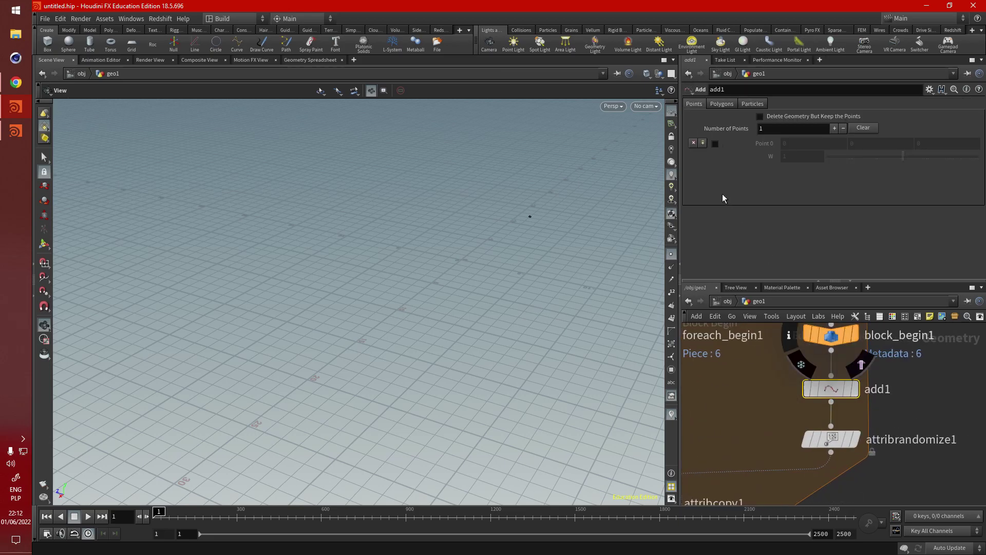
{"action": "left_click", "coordinate": [714, 145]}
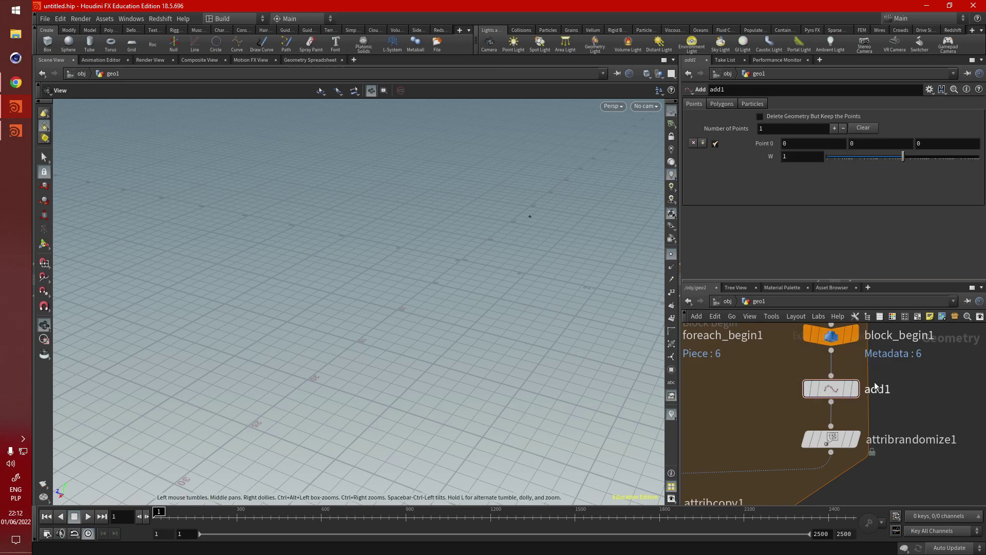
{"action": "scroll", "coordinate": [880, 387], "scroll_direction": "down", "scroll_amount": 2}
{"action": "scroll", "coordinate": [904, 395], "scroll_direction": "down", "scroll_amount": 2}
{"action": "scroll", "coordinate": [850, 401], "scroll_direction": "down", "scroll_amount": 2}
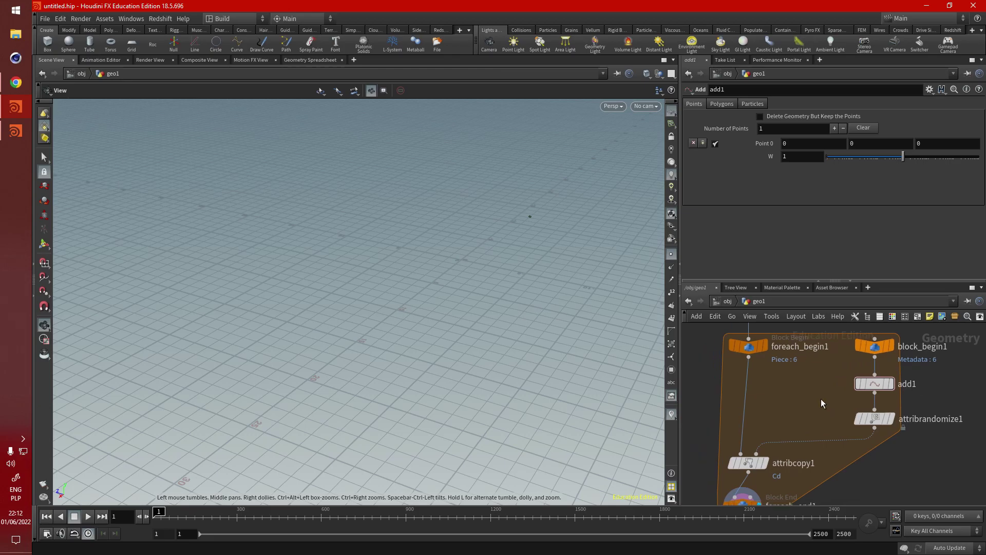
{"action": "middle_click_drag", "start_coordinate": [730, 402], "coordinate": [731, 405]}
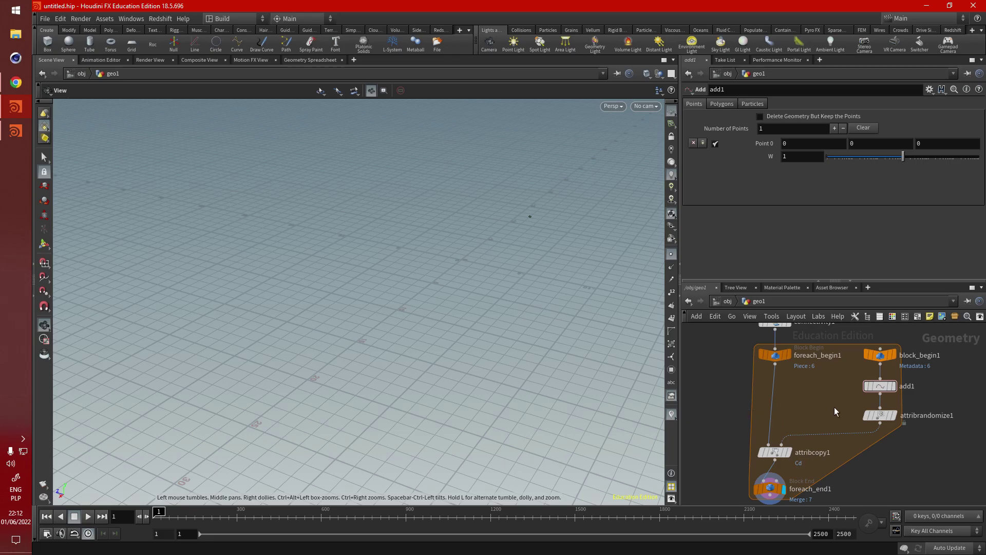
{"action": "middle_click_drag", "start_coordinate": [792, 452], "coordinate": [818, 385]}
Step: On foreach_end1, cap Max Iterations at 100 and turn off Single Pass
{"action": "mouse_move", "coordinate": [810, 408]}
{"action": "left_click", "coordinate": [797, 422]}
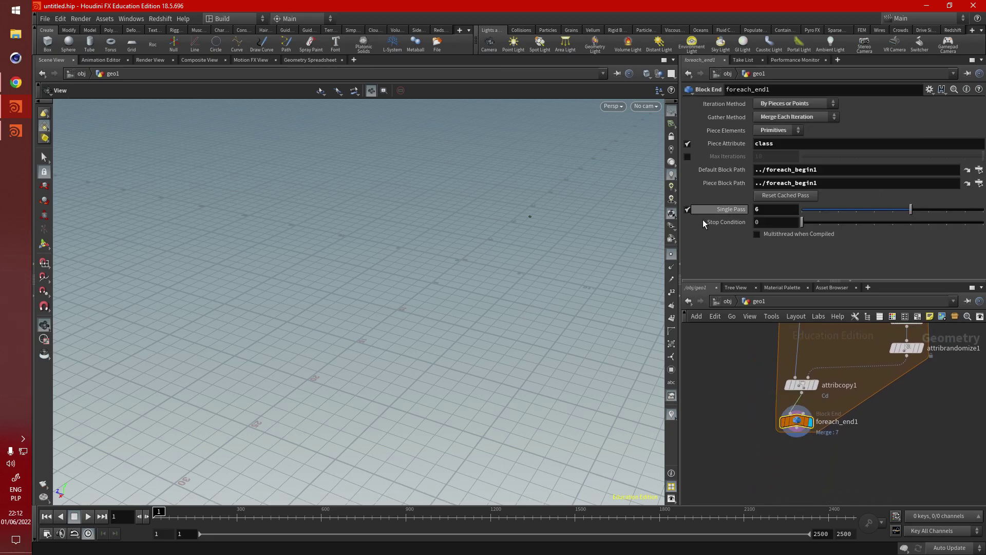
{"action": "left_click", "coordinate": [689, 157]}
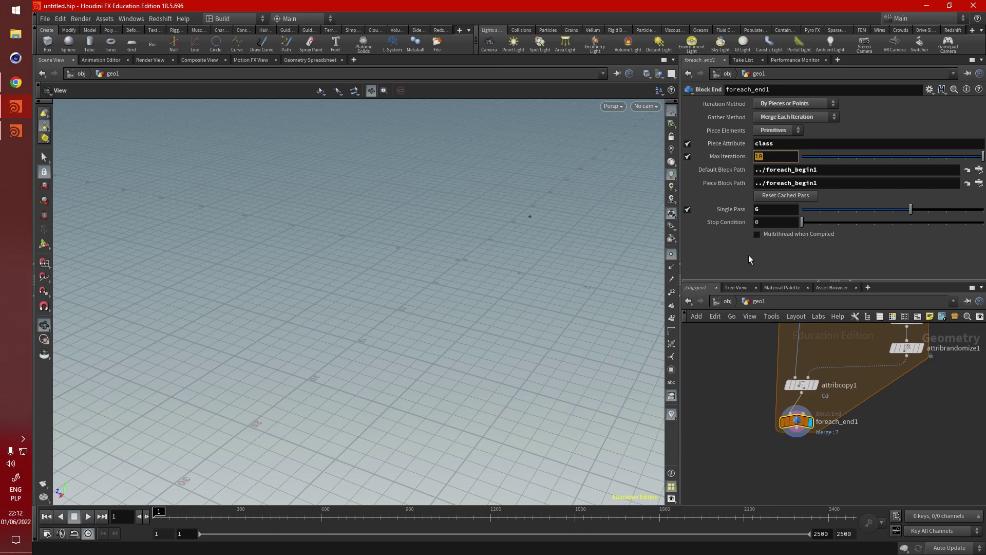
{"action": "type", "text": "100"}
{"action": "key", "text": "Return"}
{"action": "left_click", "coordinate": [688, 209]}
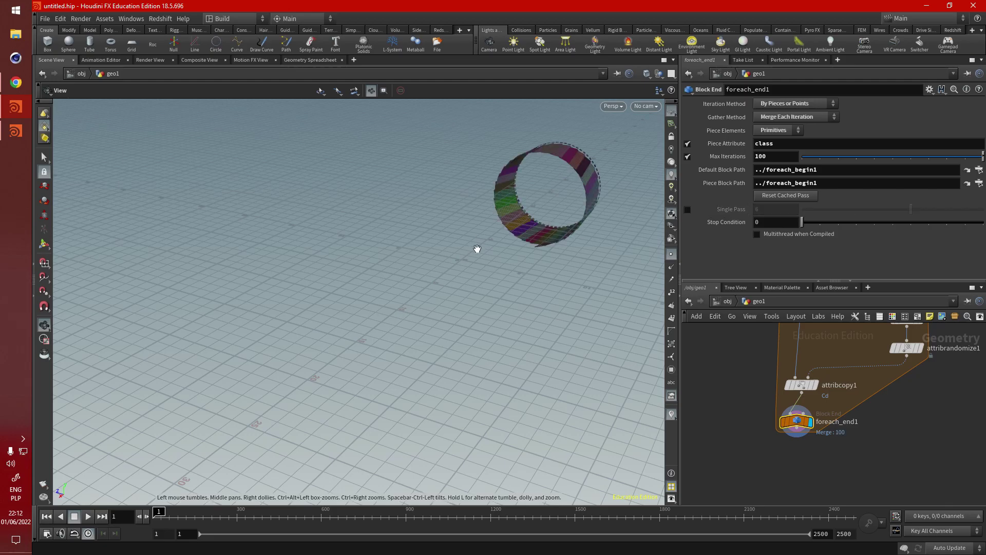
{"action": "left_click_drag", "start_coordinate": [478, 248], "coordinate": [409, 271]}
{"action": "scroll", "coordinate": [508, 213], "scroll_direction": "up", "scroll_amount": 5}
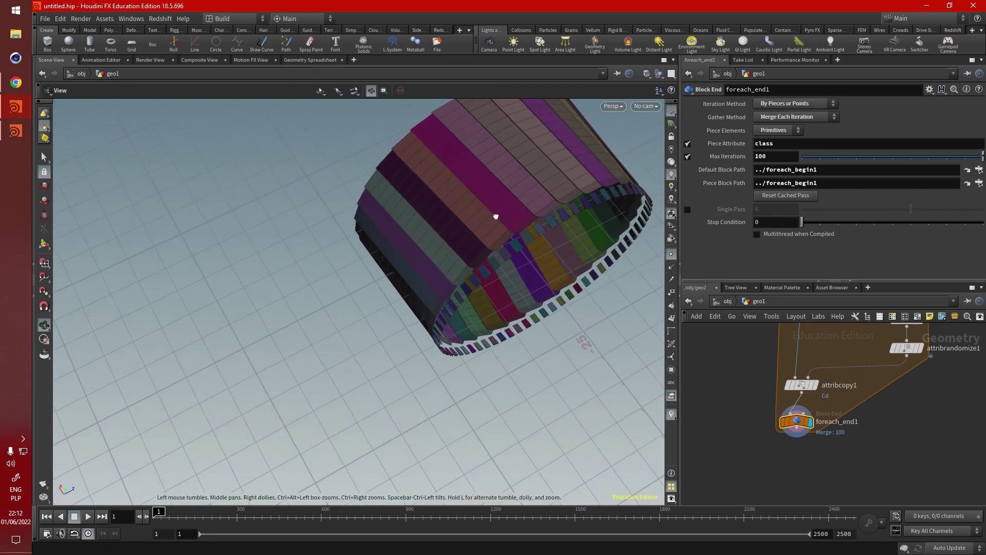
{"action": "scroll", "coordinate": [562, 337], "scroll_direction": "up", "scroll_amount": 2}
{"action": "left_click_drag", "start_coordinate": [562, 338], "coordinate": [534, 154]}
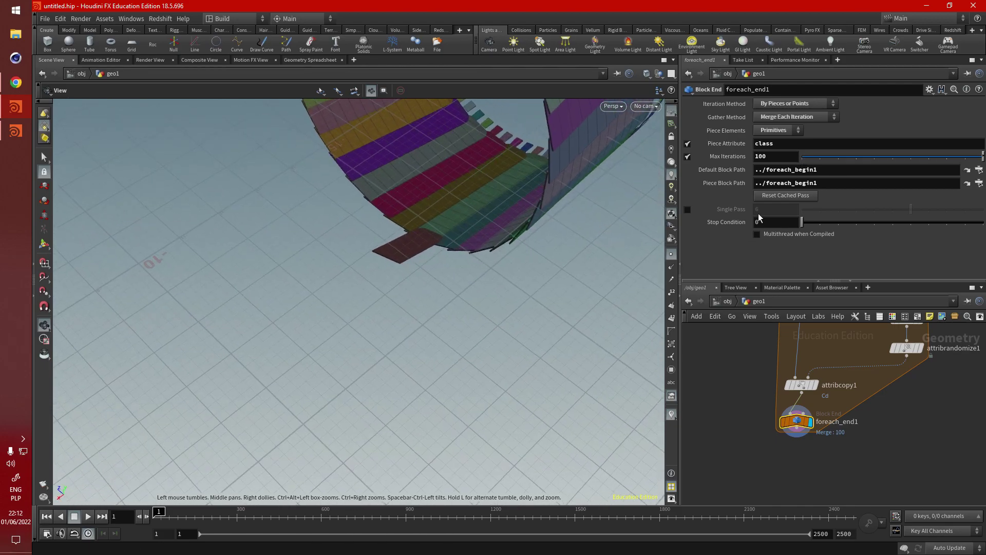
Step: Raise foreach_end1's Max Iterations to 200 and inspect the striped cylinder
{"action": "double_click", "coordinate": [772, 154]}
{"action": "type", "text": "200"}
{"action": "key", "text": "Return"}
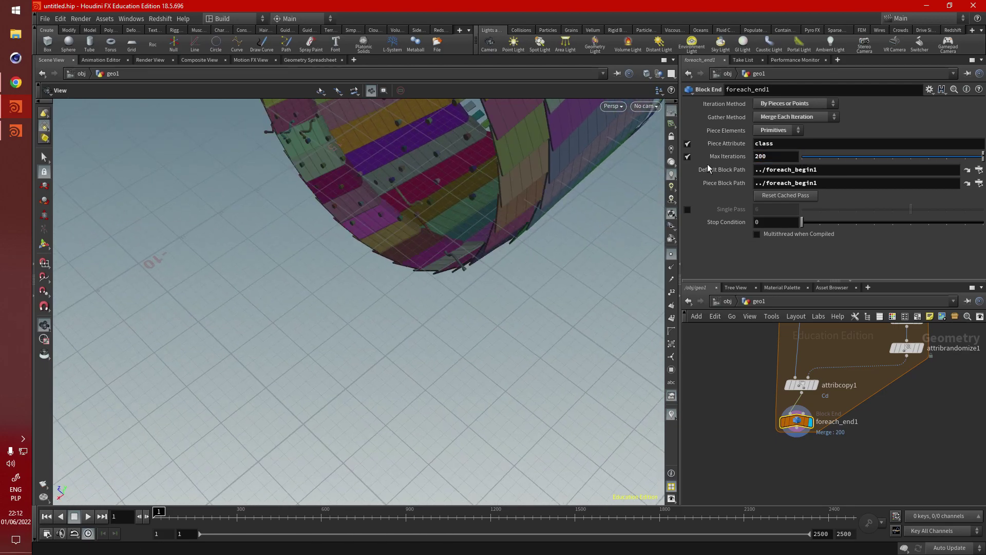
{"action": "left_click_drag", "start_coordinate": [408, 216], "coordinate": [493, 231]}
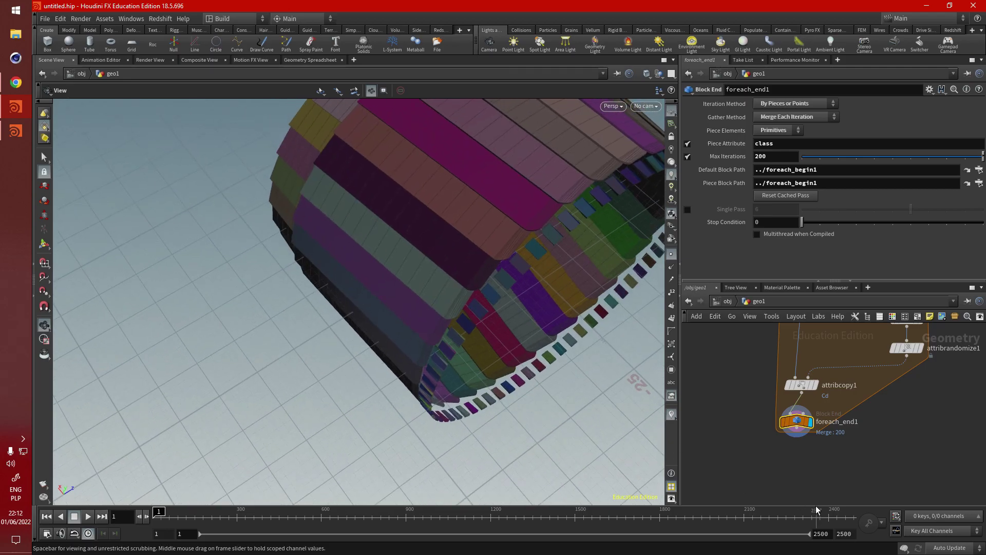
Step: Add an Attribute Randomize node (attribrandomize2) wired from transform1
{"action": "key", "text": "h"}
{"action": "key", "text": "Tab"}
{"action": "type", "text": "attribv"}
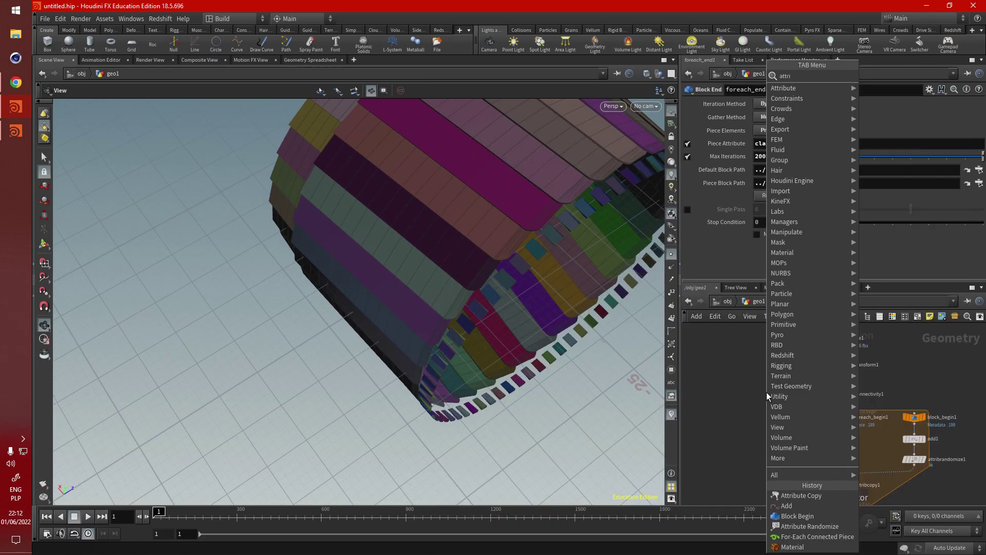
{"action": "key", "text": "BackSpace"}
{"action": "key", "text": "BackSpace"}
{"action": "key", "text": "BackSpace"}
{"action": "key", "text": "BackSpace"}
{"action": "key", "text": "BackSpace"}
{"action": "key", "text": "BackSpace"}
{"action": "key", "text": "BackSpace"}
{"action": "type", "text": "random"}
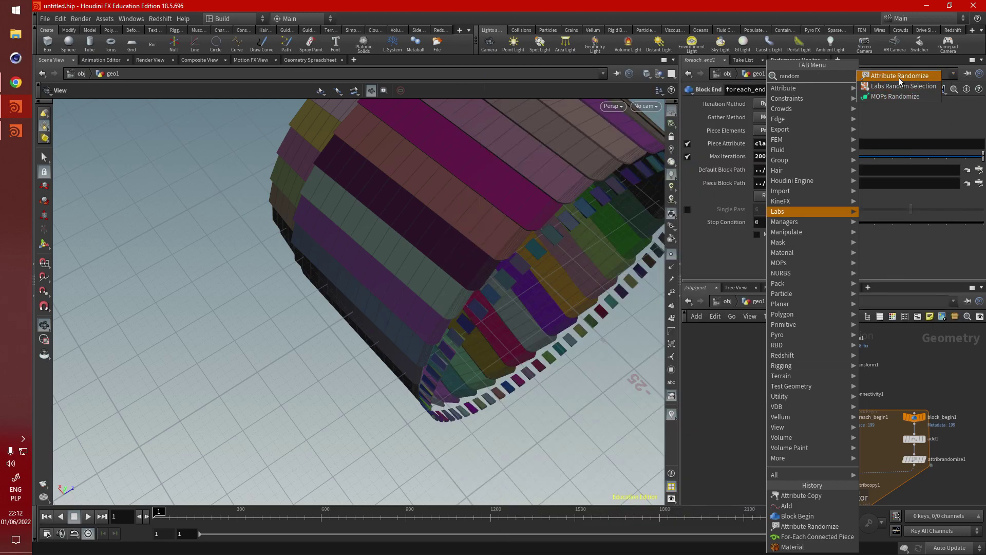
{"action": "key", "text": "Return"}
{"action": "left_click", "coordinate": [790, 430]}
{"action": "left_click_drag", "start_coordinate": [841, 371], "coordinate": [782, 426]}
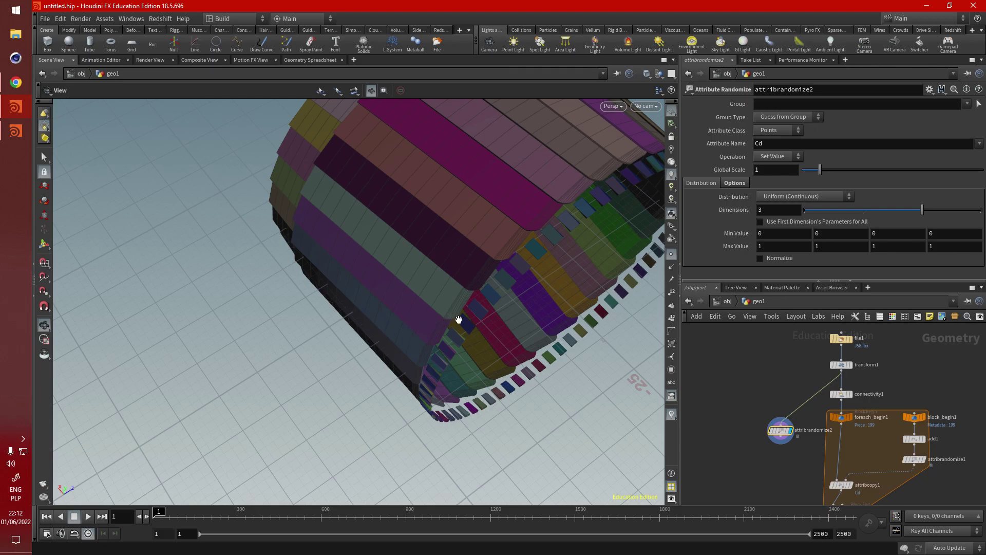
Step: Set the display flag back on foreach_end1 to show the 200 coloured pieces
{"action": "left_click_drag", "start_coordinate": [458, 320], "coordinate": [442, 215]}
{"action": "scroll", "coordinate": [805, 452], "scroll_direction": "down", "scroll_amount": 3}
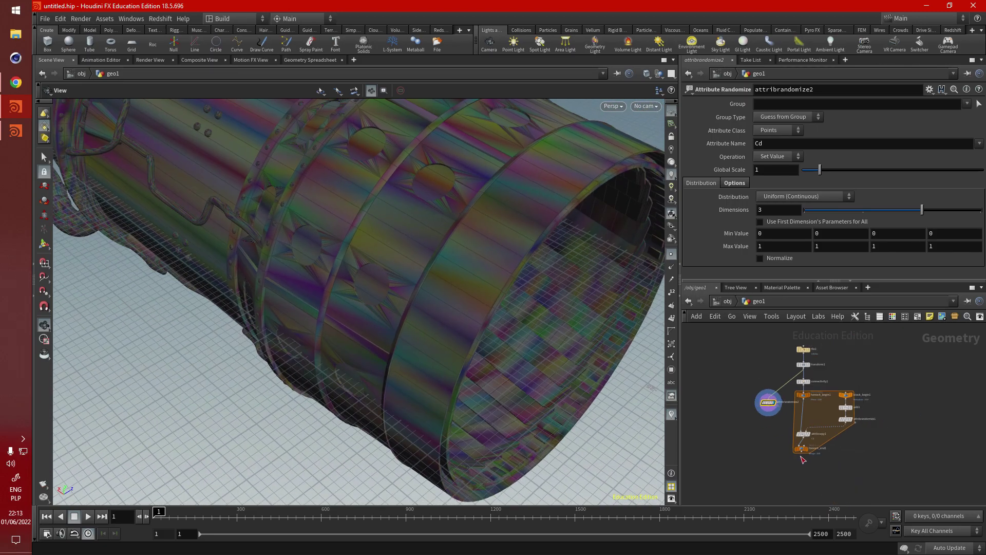
{"action": "scroll", "coordinate": [802, 459], "scroll_direction": "up", "scroll_amount": 5}
{"action": "left_click", "coordinate": [805, 408]}
{"action": "left_click_drag", "start_coordinate": [393, 262], "coordinate": [425, 310]}
{"action": "scroll", "coordinate": [789, 466], "scroll_direction": "down", "scroll_amount": 3}
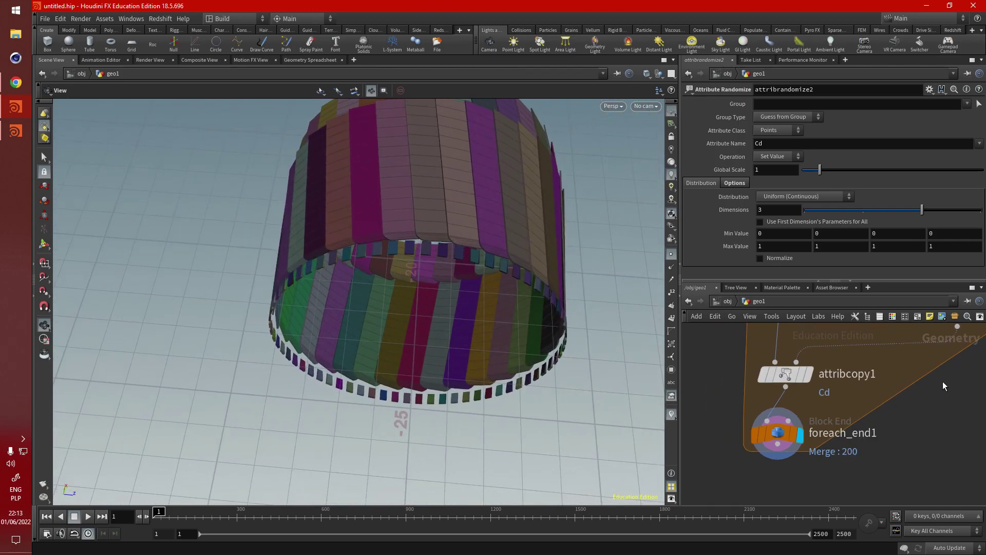
Step: Try Uniform (Discrete) for attribrandomize1, revert to Uniform (Continuous), and reopen the distribution list
{"action": "middle_click_drag", "start_coordinate": [942, 385], "coordinate": [857, 481]}
{"action": "left_click", "coordinate": [824, 413]}
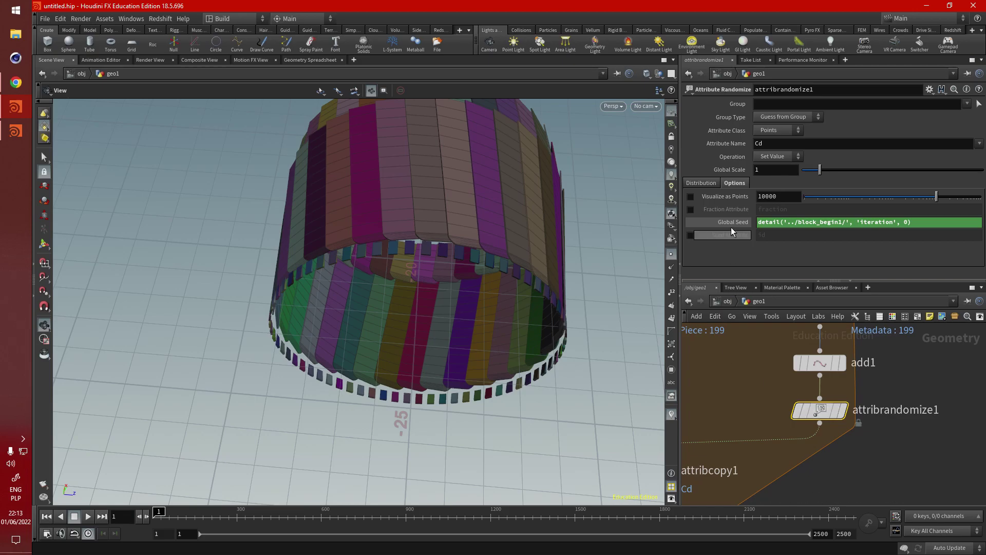
{"action": "left_click", "coordinate": [701, 183]}
{"action": "left_click", "coordinate": [804, 196]}
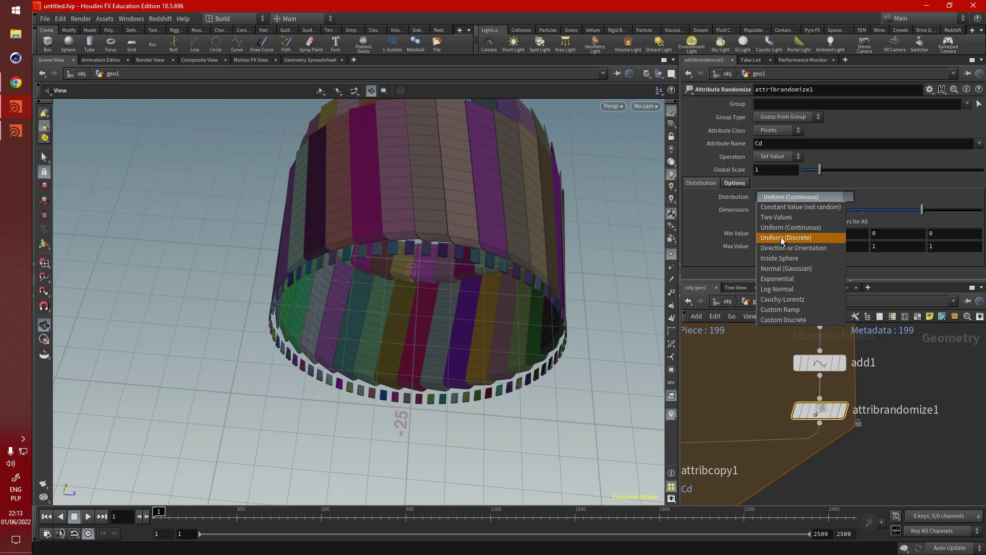
{"action": "left_click", "coordinate": [781, 236]}
{"action": "left_click", "coordinate": [816, 197]}
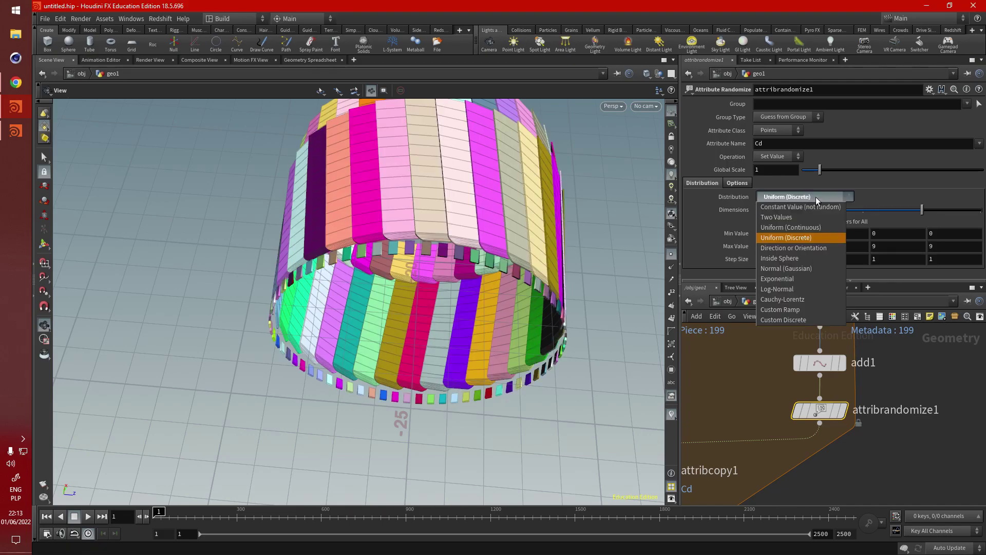
{"action": "left_click", "coordinate": [815, 228]}
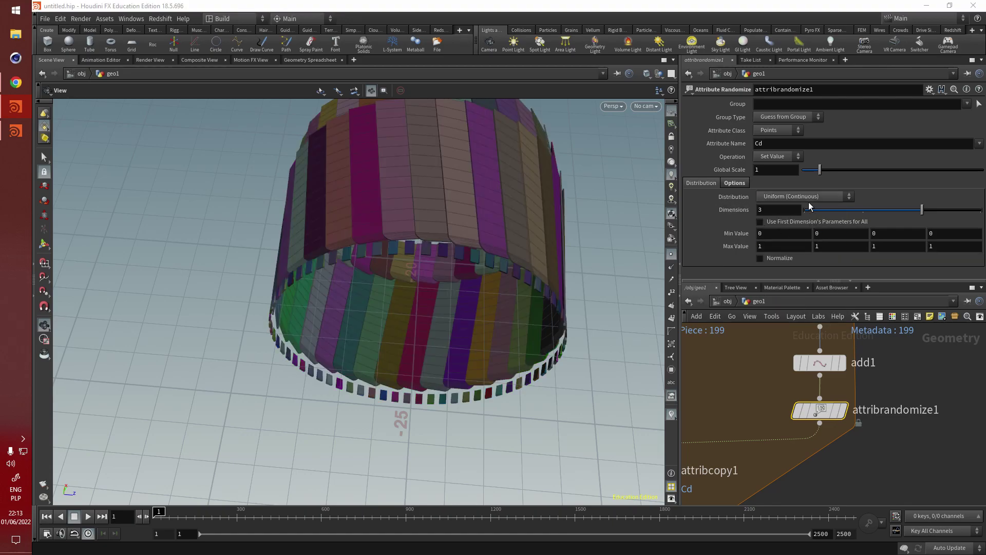
{"action": "left_click", "coordinate": [810, 198]}
Step: Switch attribrandomize1 to Custom Discrete with values 0.2, 0.4, 0.6 and 0.8
{"action": "left_click", "coordinate": [814, 320]}
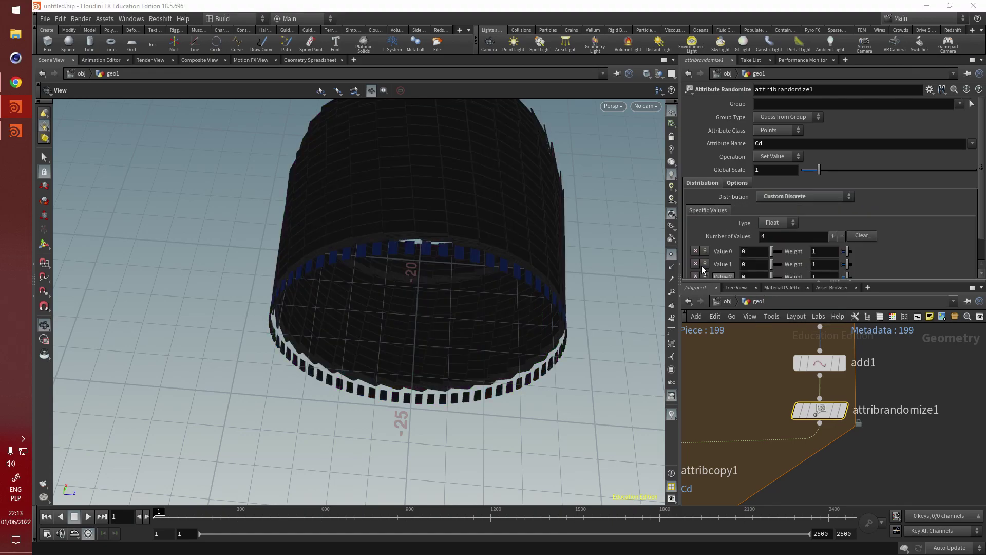
{"action": "left_click_drag", "start_coordinate": [403, 258], "coordinate": [434, 295]}
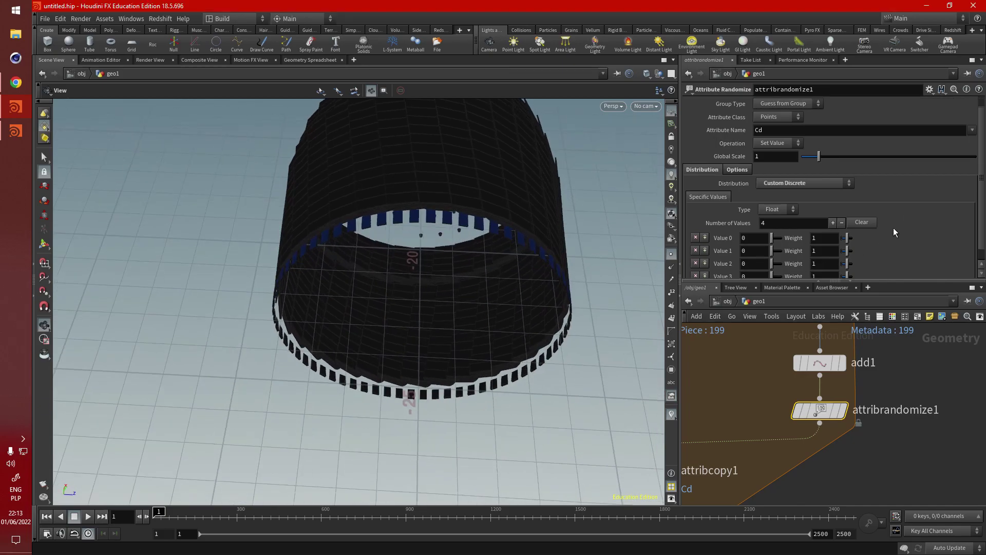
{"action": "scroll", "coordinate": [745, 232], "scroll_direction": "down", "scroll_amount": 1}
{"action": "left_click", "coordinate": [746, 225]}
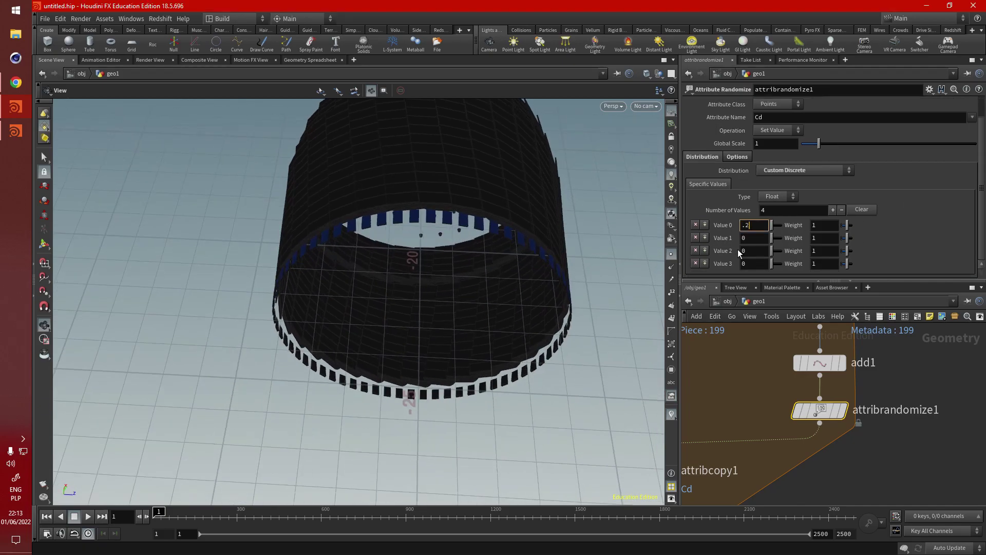
{"action": "key", "text": "Tab"}
{"action": "key", "text": "Tab"}
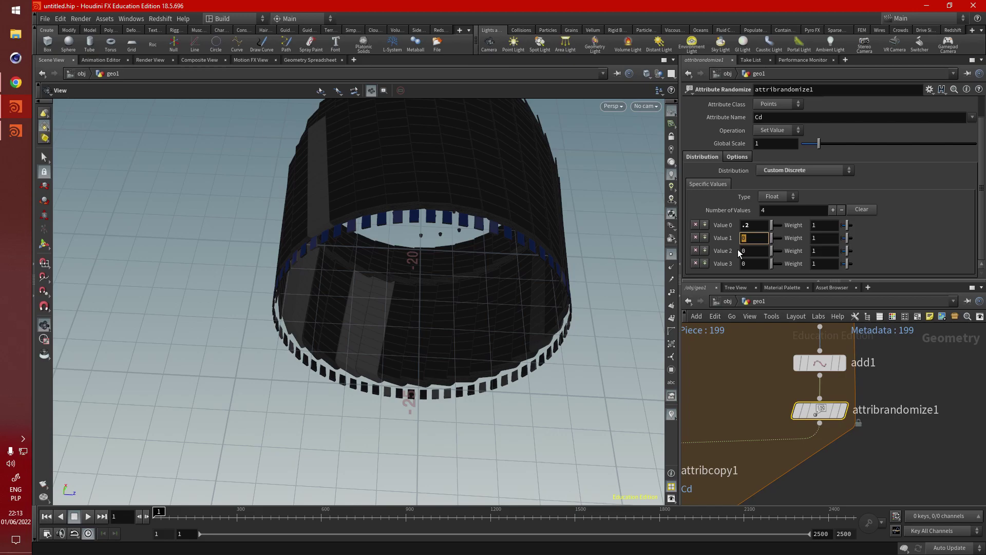
{"action": "type", "text": ".4"}
{"action": "key", "text": "Tab"}
{"action": "key", "text": "Tab"}
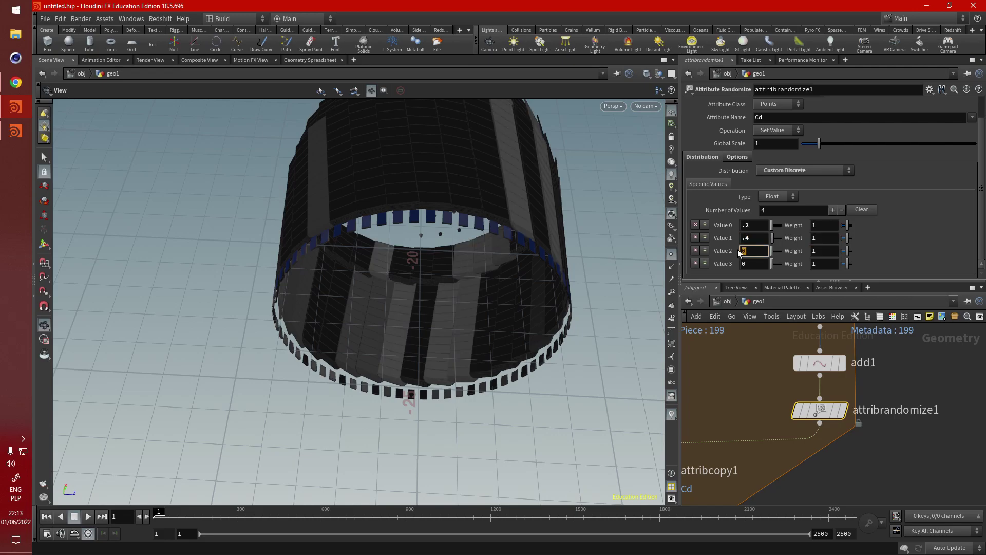
{"action": "type", "text": ".6"}
{"action": "key", "text": "Tab"}
{"action": "key", "text": "Tab"}
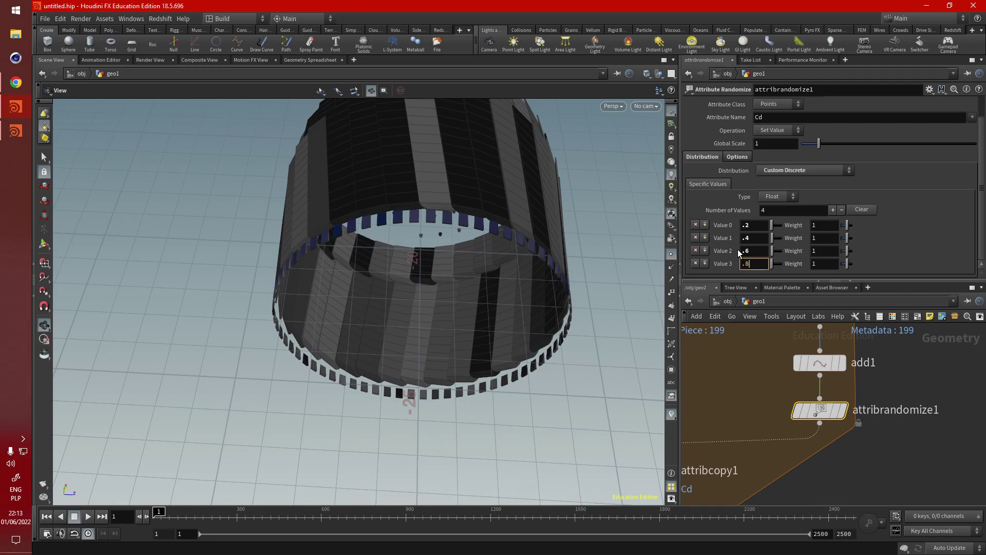
{"action": "key", "text": "Return"}
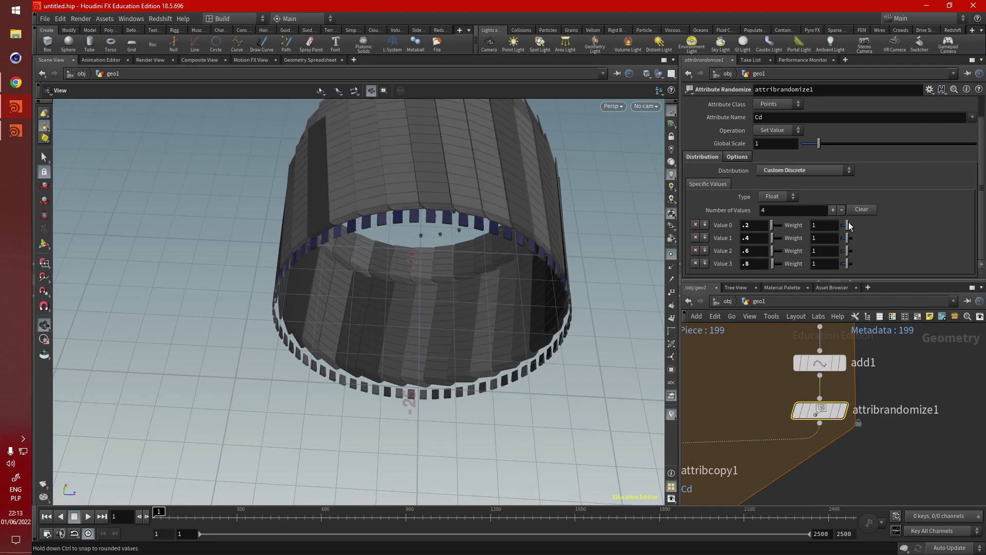
Step: Add a fifth discrete value of 1 and orbit the engine to check the grey shades
{"action": "left_click", "coordinate": [832, 210]}
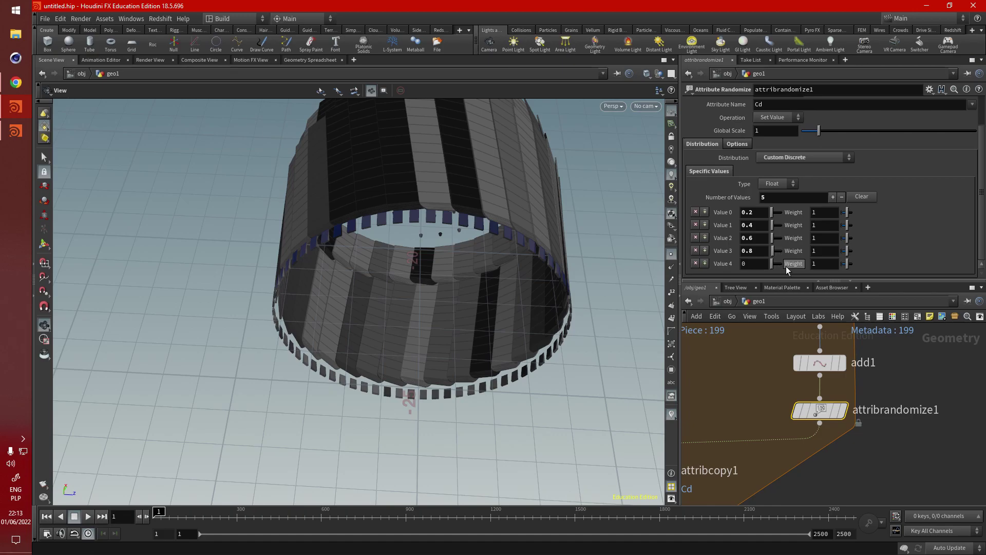
{"action": "type", "text": "1"}
{"action": "key", "text": "Return"}
{"action": "left_click_drag", "start_coordinate": [548, 266], "coordinate": [392, 330]}
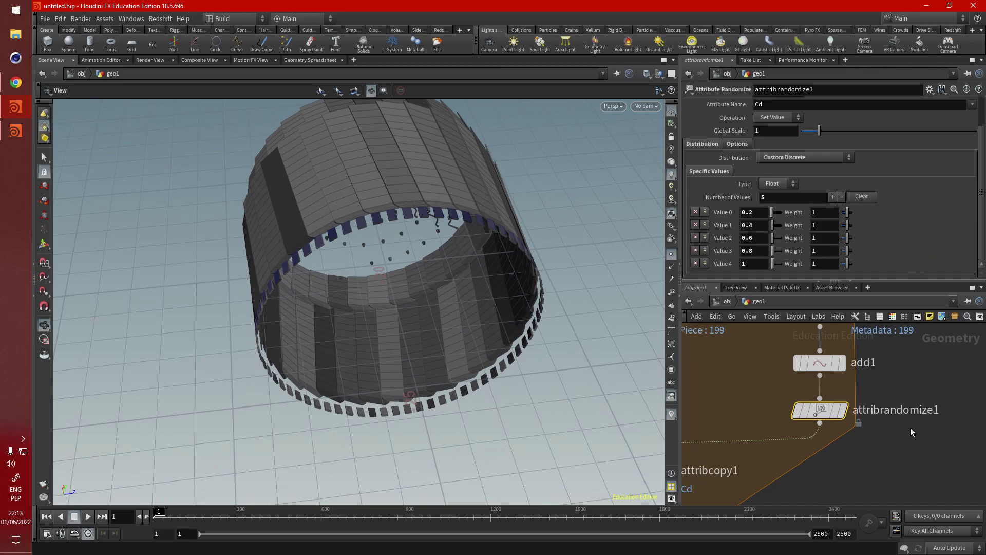
{"action": "scroll", "coordinate": [910, 427], "scroll_direction": "down", "scroll_amount": 3}
{"action": "scroll", "coordinate": [778, 408], "scroll_direction": "up", "scroll_amount": 3}
{"action": "middle_click_drag", "start_coordinate": [812, 445], "coordinate": [842, 462]}
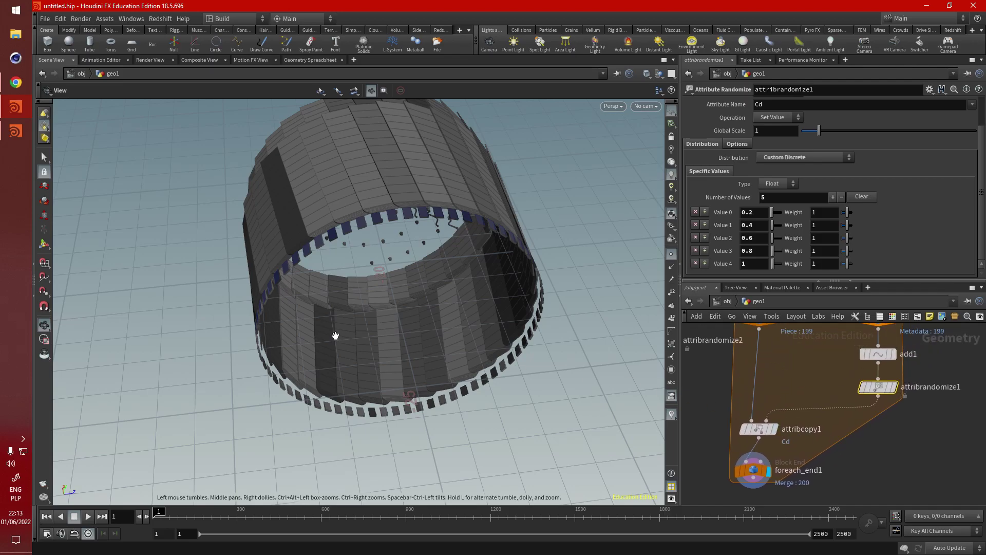
{"action": "left_click_drag", "start_coordinate": [335, 335], "coordinate": [448, 376]}
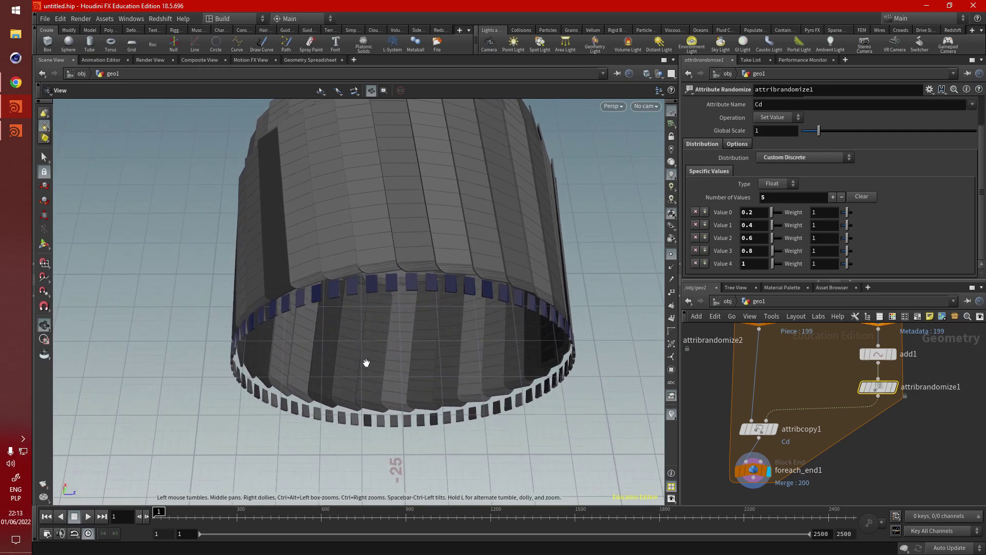
{"action": "scroll", "coordinate": [796, 414], "scroll_direction": "down", "scroll_amount": 3}
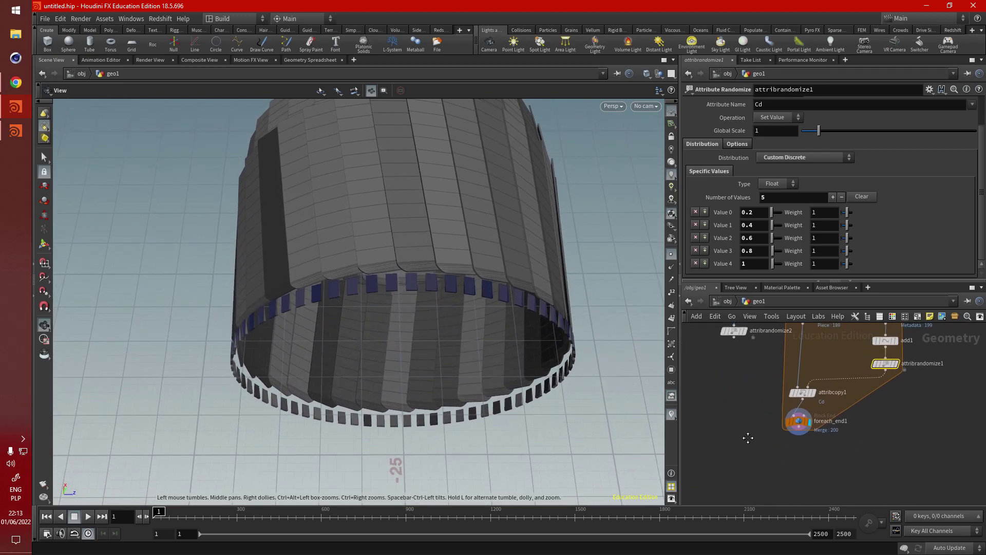
{"action": "key", "text": "Tab"}
Step: Add a Material node to the network below the loop
{"action": "type", "text": "material"}
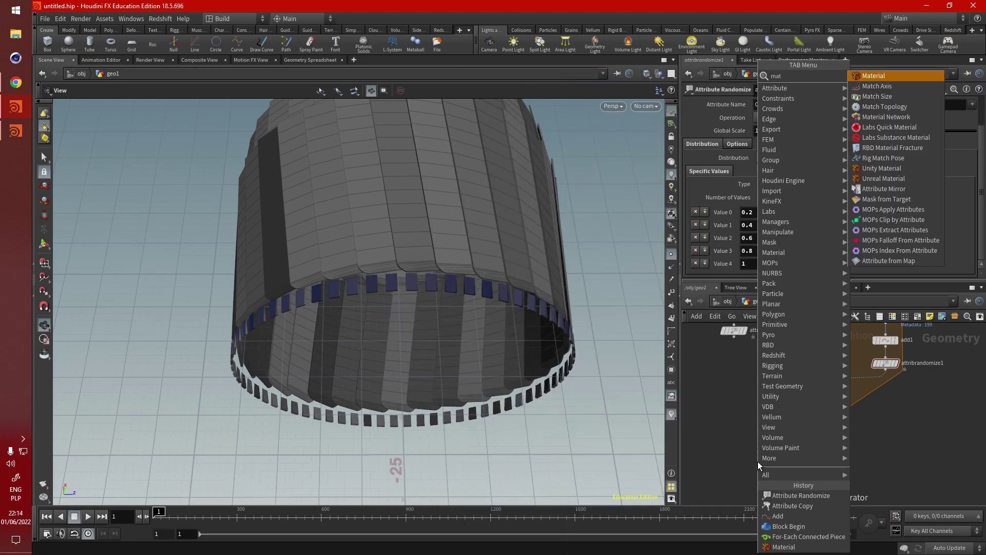
{"action": "left_click", "coordinate": [875, 76]}
{"action": "left_click", "coordinate": [723, 464]}
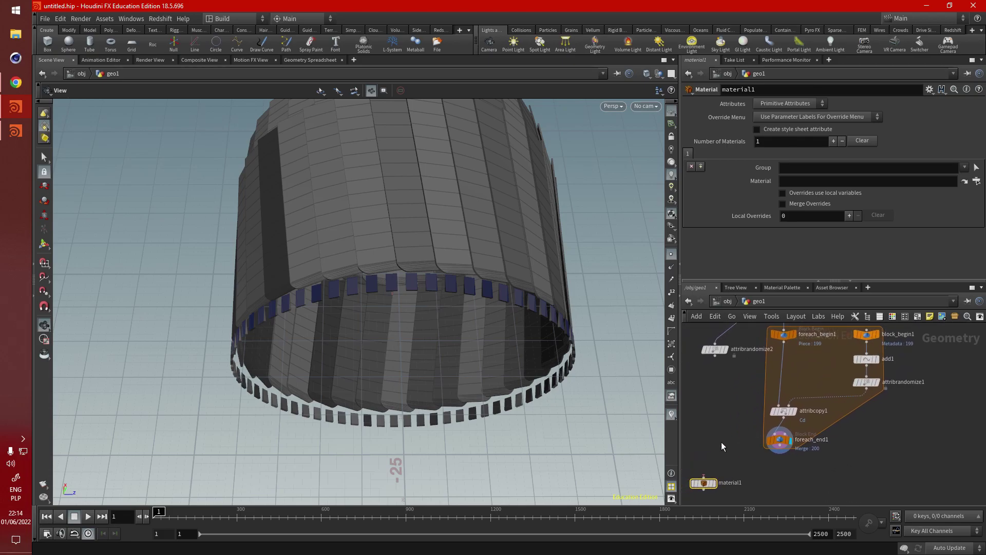
{"action": "scroll", "coordinate": [721, 442], "scroll_direction": "up", "scroll_amount": 3}
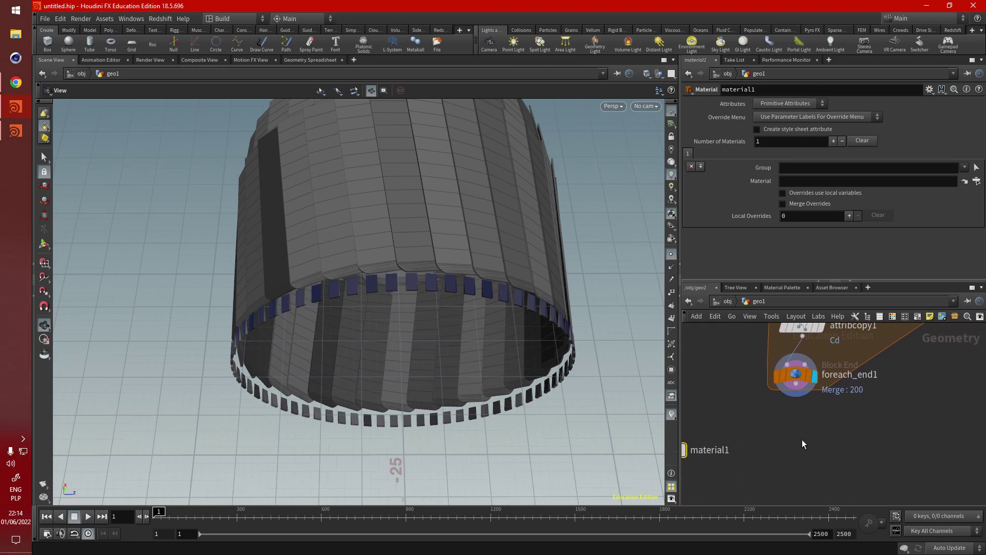
Step: Add a Group node (group1) fed from foreach_end1's output
{"action": "key", "text": "Tab"}
{"action": "type", "text": "group"}
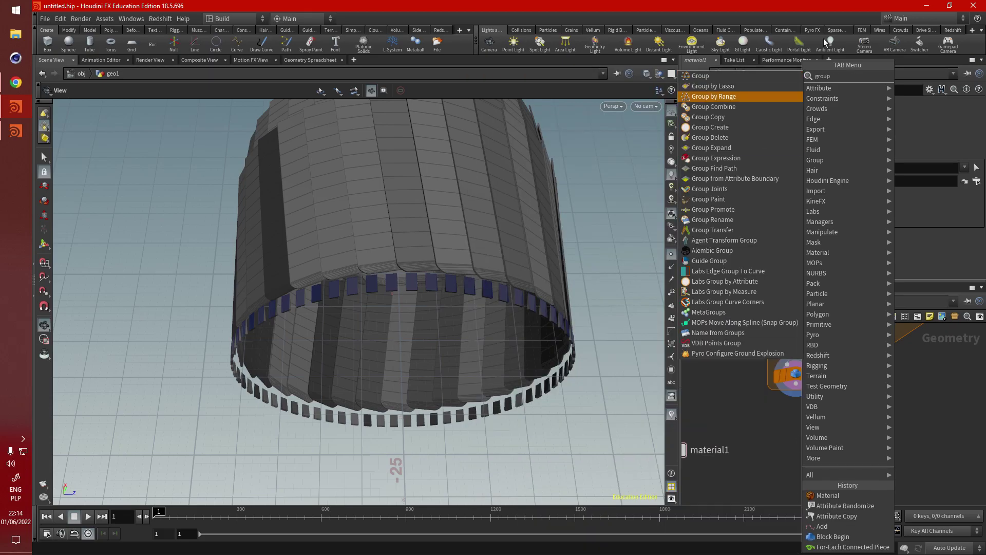
{"action": "left_click", "coordinate": [769, 75]}
{"action": "left_click", "coordinate": [795, 451]}
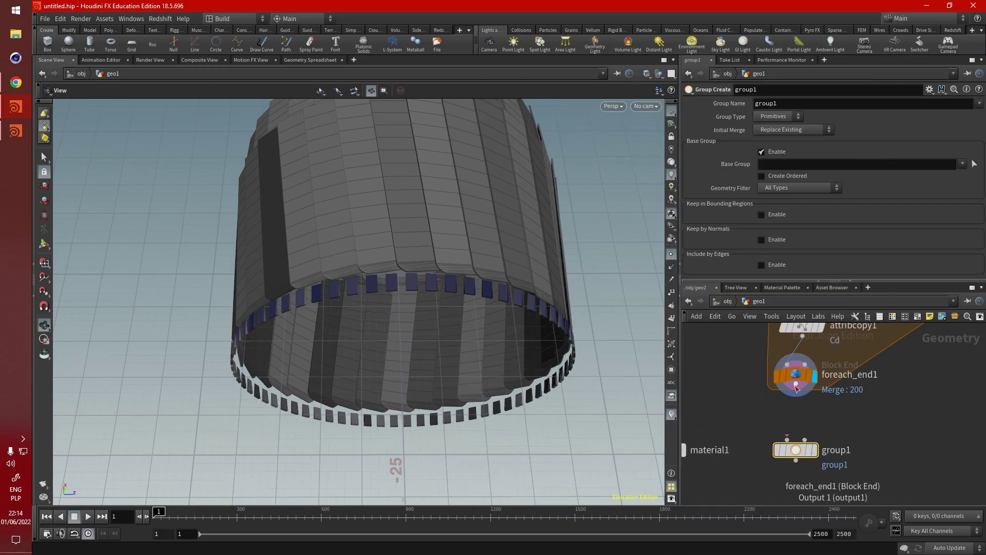
{"action": "left_click_drag", "start_coordinate": [796, 395], "coordinate": [787, 440]}
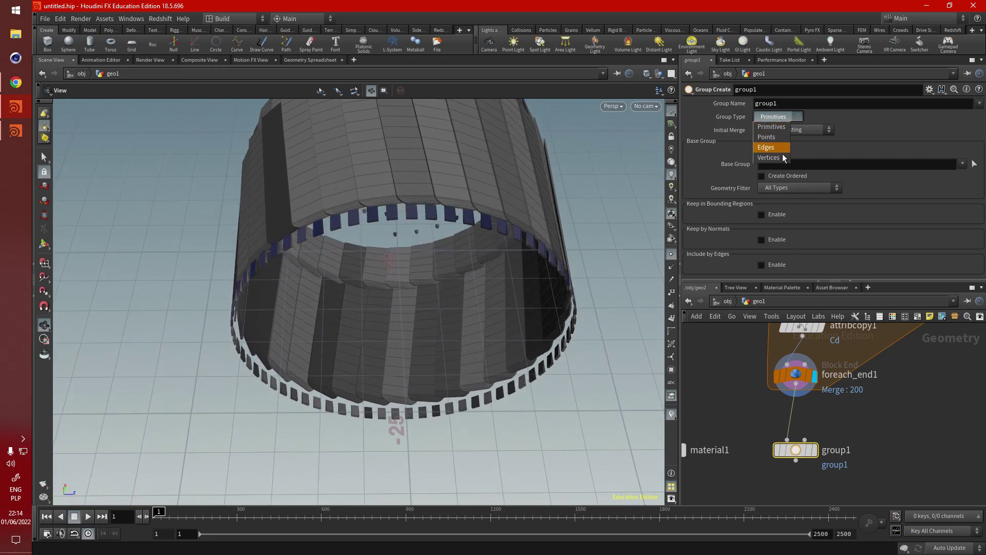
{"action": "left_click", "coordinate": [768, 138]}
{"action": "left_click", "coordinate": [792, 164]}
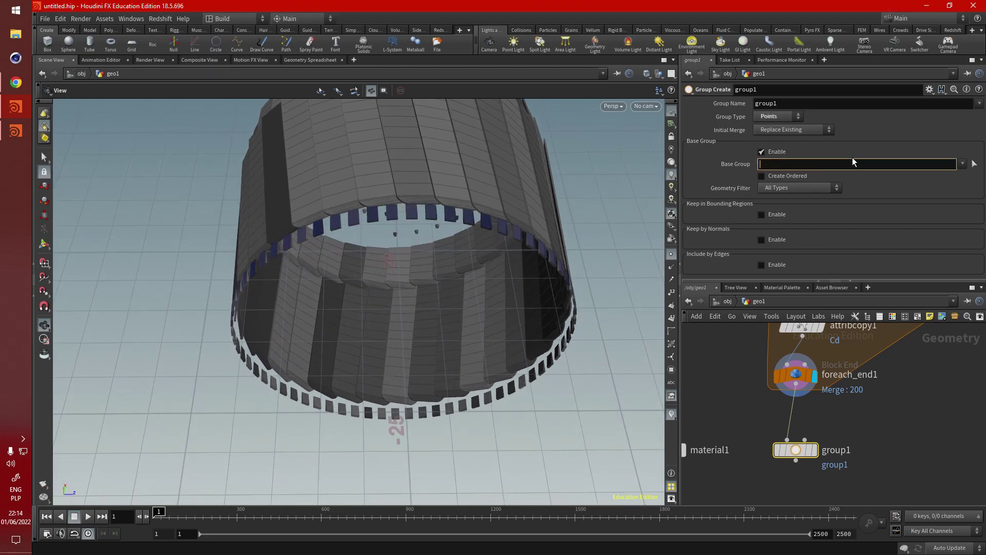
{"action": "type", "text": "@Cd>"}
{"action": "key", "text": "BackSpace"}
{"action": "type", "text": "<.5"}
{"action": "key", "text": "Return"}
{"action": "middle_click_drag", "start_coordinate": [809, 492], "coordinate": [812, 423]}
{"action": "key", "text": "Tab"}
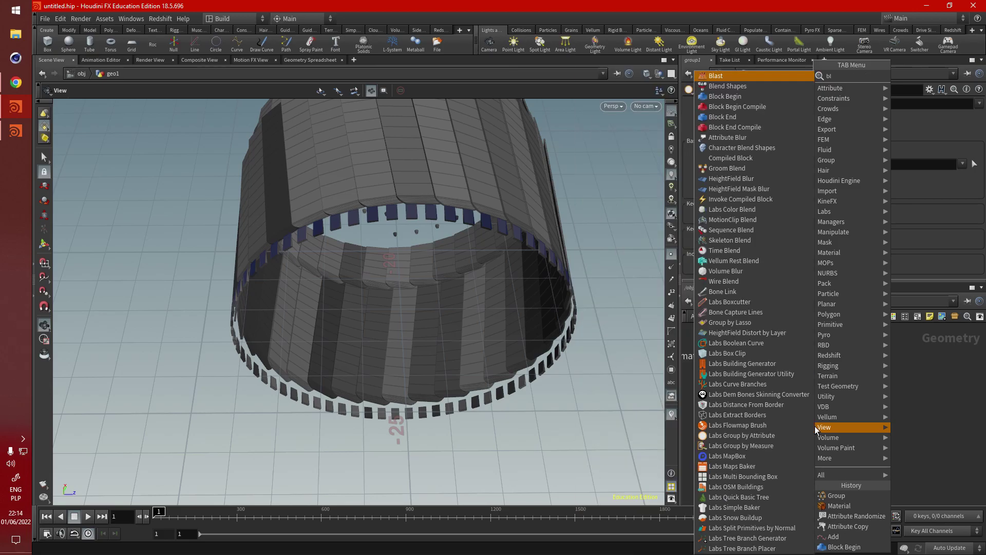
Step: Add a Blast node under group1, display it, and set its Group to group1 to remove those parts
{"action": "left_click", "coordinate": [785, 371]}
{"action": "left_click", "coordinate": [816, 419]}
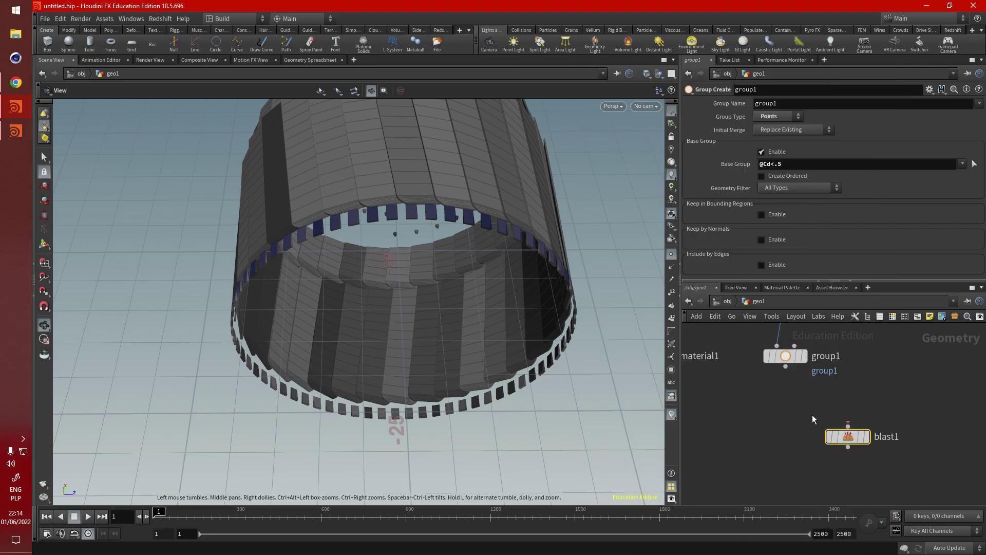
{"action": "left_click", "coordinate": [871, 413]}
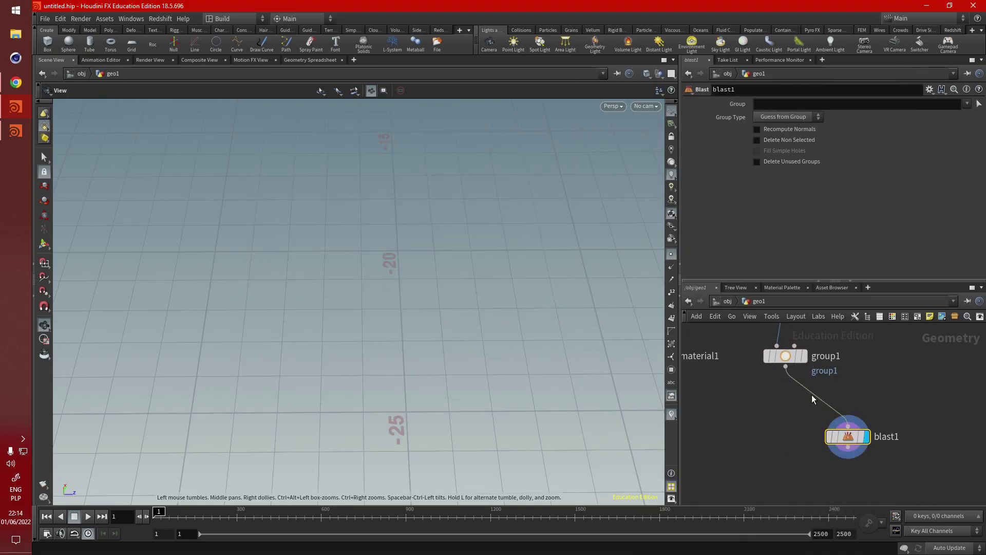
{"action": "left_click", "coordinate": [969, 103]}
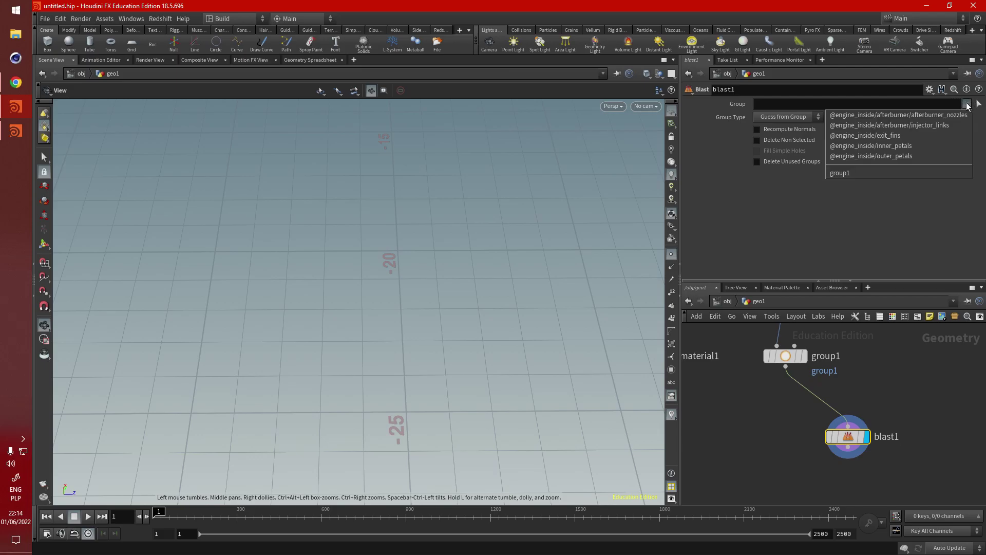
{"action": "left_click", "coordinate": [930, 173]}
{"action": "left_click_drag", "start_coordinate": [414, 259], "coordinate": [390, 288]}
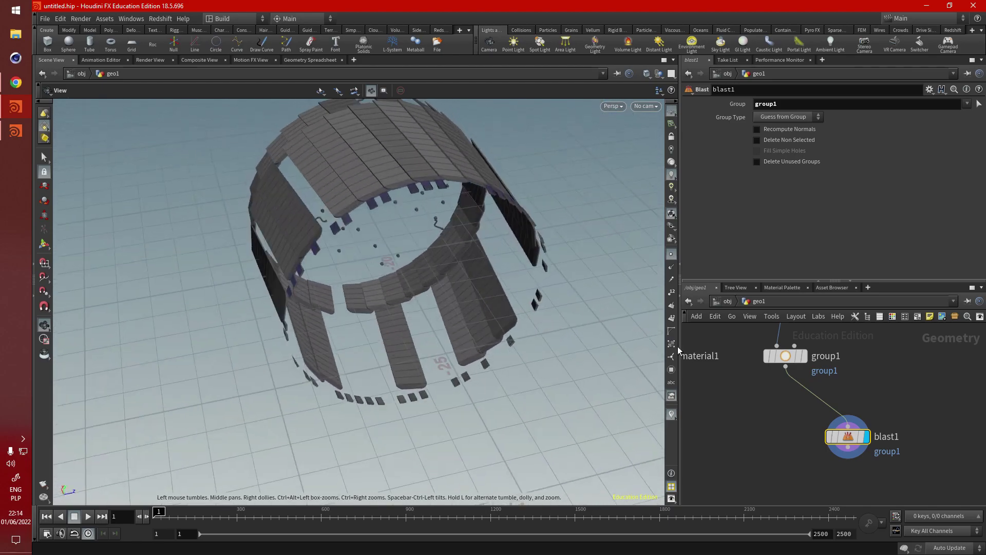
{"action": "scroll", "coordinate": [812, 438], "scroll_direction": "down", "scroll_amount": 3}
{"action": "left_click", "coordinate": [852, 434]}
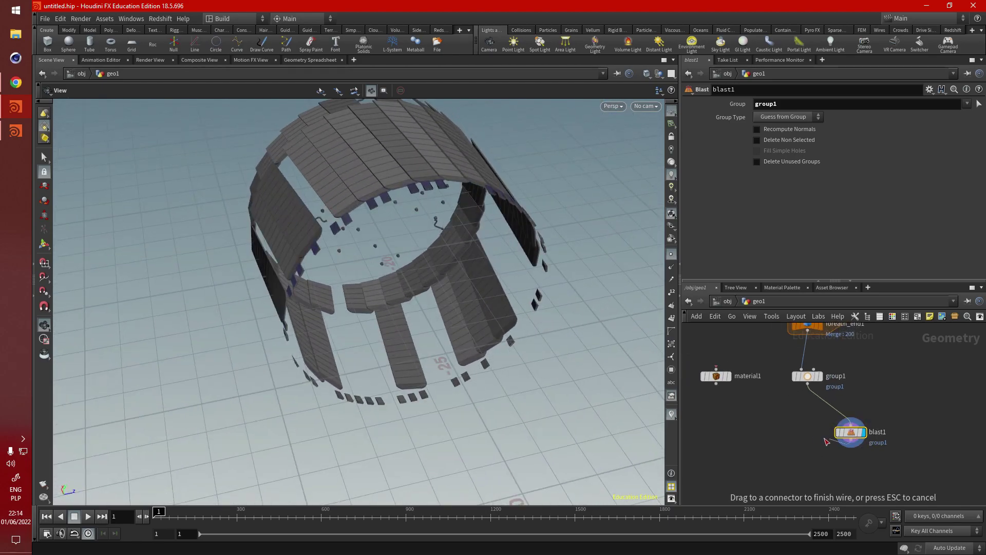
Step: Add a Group node (group2) wired beneath blast1 and make it the displayed node
{"action": "left_click", "coordinate": [793, 459]}
{"action": "type", "text": "group"}
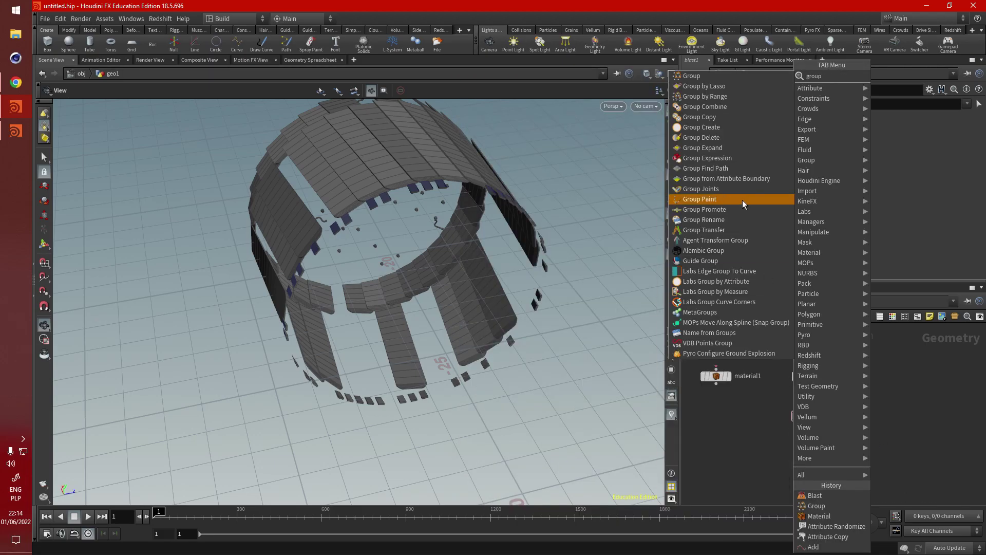
{"action": "left_click", "coordinate": [745, 75]}
{"action": "left_click", "coordinate": [917, 449]}
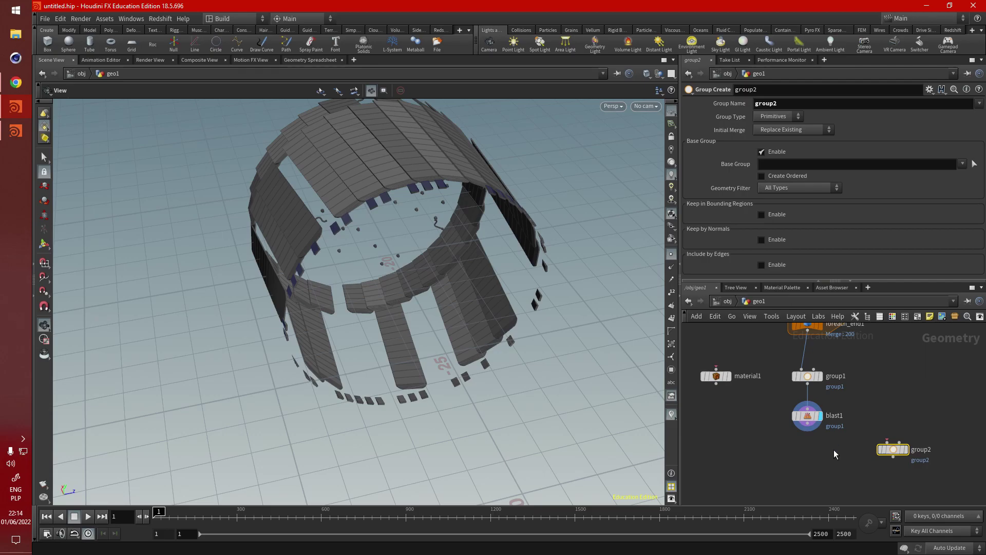
{"action": "left_click", "coordinate": [807, 415]}
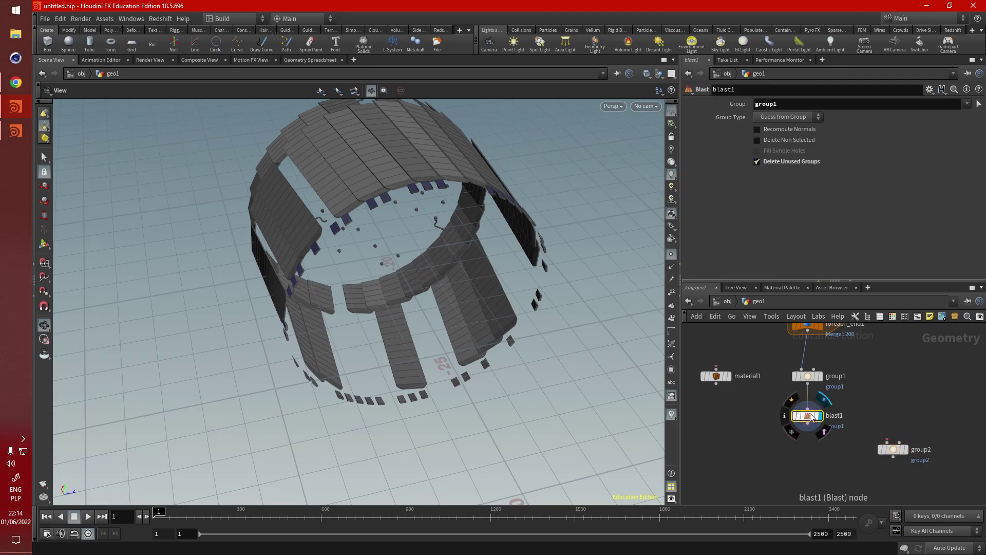
{"action": "middle_click", "coordinate": [811, 417]}
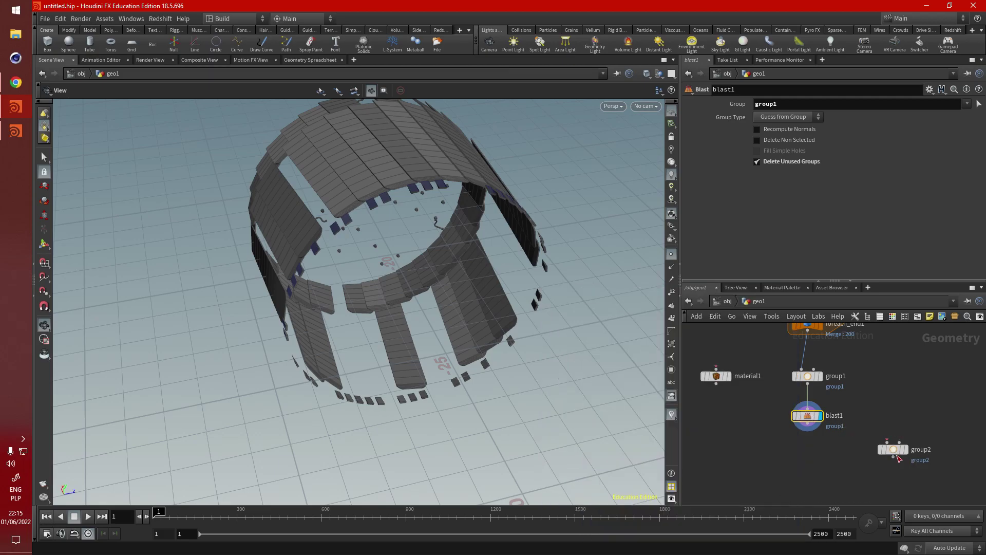
{"action": "left_click", "coordinate": [808, 425]}
{"action": "left_click_drag", "start_coordinate": [880, 454], "coordinate": [801, 463]}
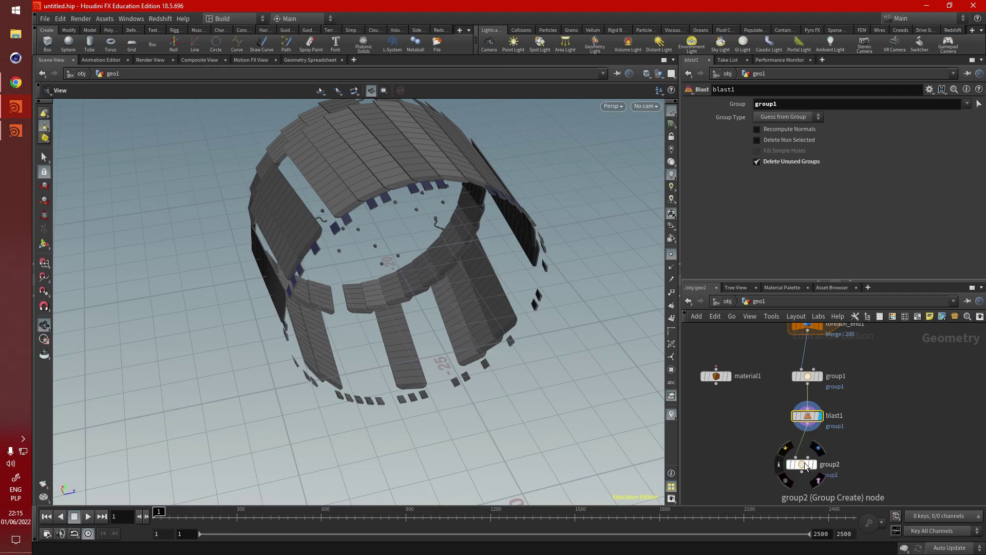
{"action": "key", "text": "r"}
Step: Name group2's group cd1
{"action": "left_click", "coordinate": [908, 166]}
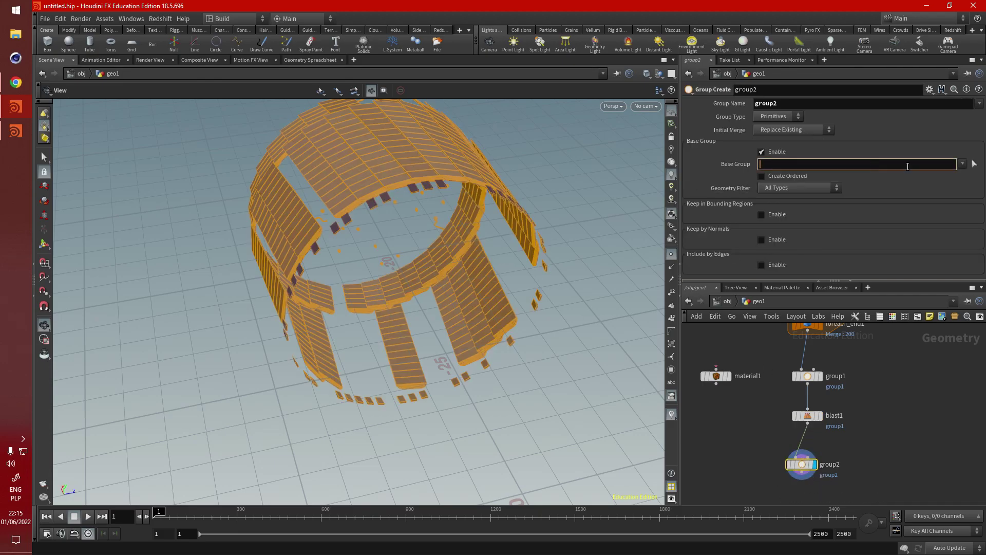
{"action": "double_click", "coordinate": [765, 103]}
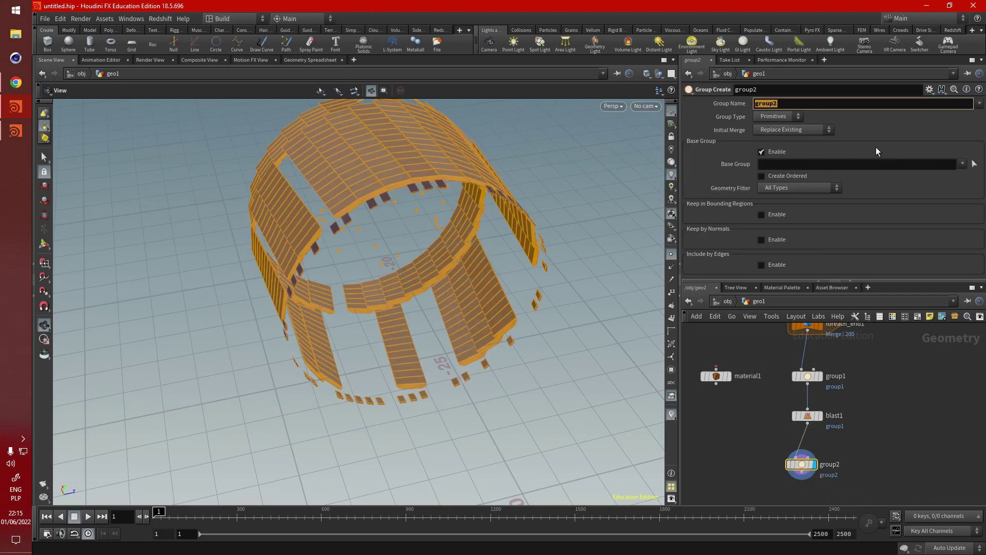
{"action": "type", "text": "cd1"}
{"action": "key", "text": "Return"}
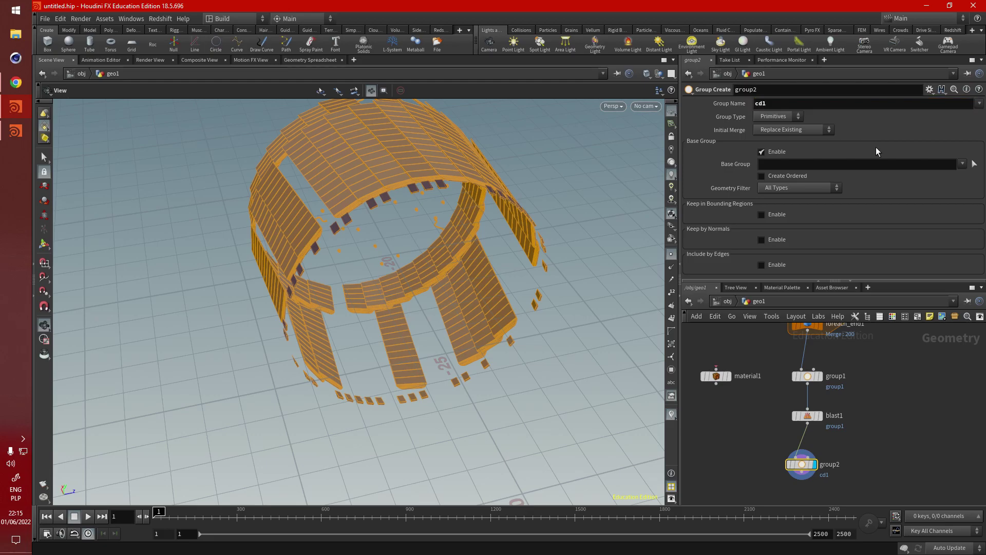
Step: Line group2 up under blast1, move material1 below it, and check group2's primitive count
{"action": "left_click_drag", "start_coordinate": [802, 464], "coordinate": [807, 458]}
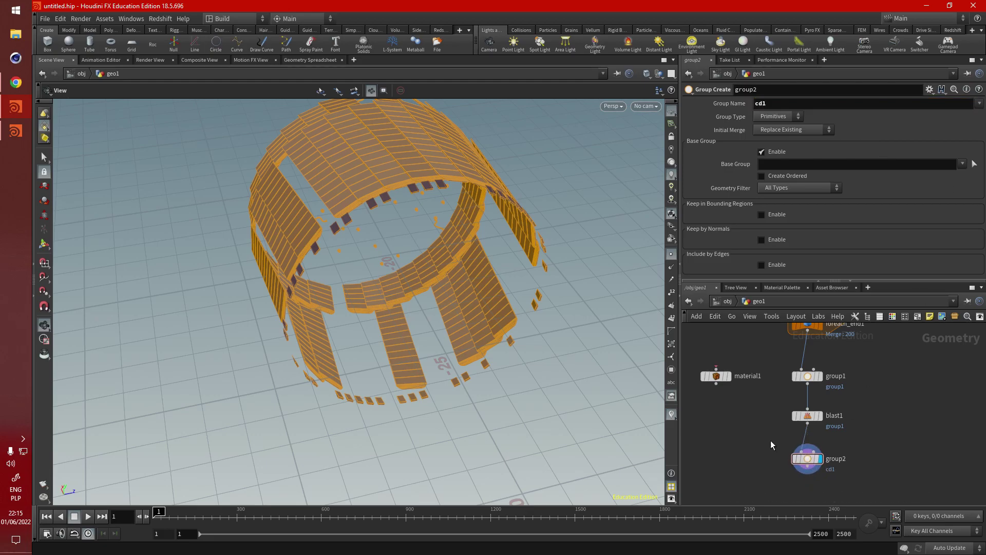
{"action": "middle_click_drag", "start_coordinate": [770, 439], "coordinate": [781, 403]}
{"action": "left_click_drag", "start_coordinate": [726, 344], "coordinate": [724, 459]}
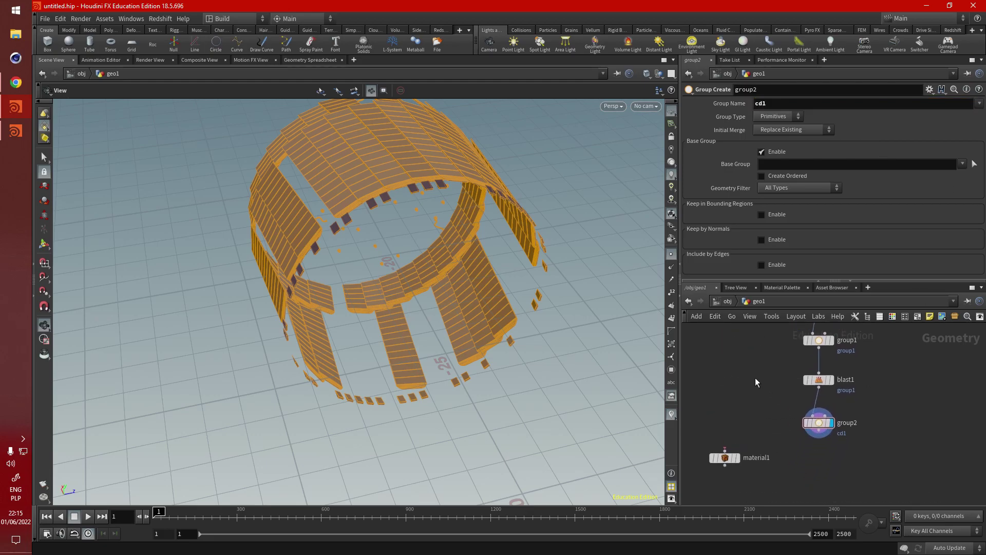
{"action": "middle_click_drag", "start_coordinate": [755, 377], "coordinate": [726, 421]}
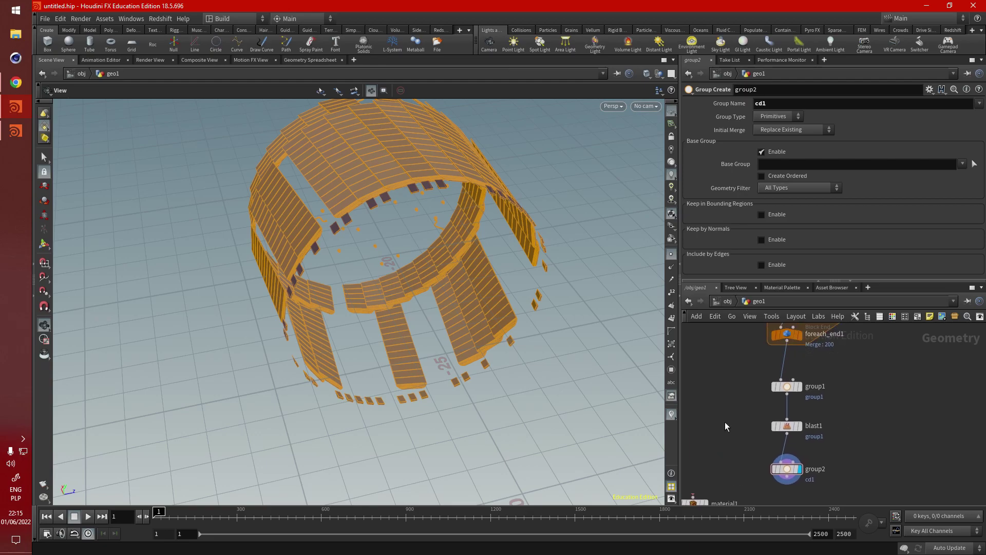
{"action": "middle_click", "coordinate": [789, 469]}
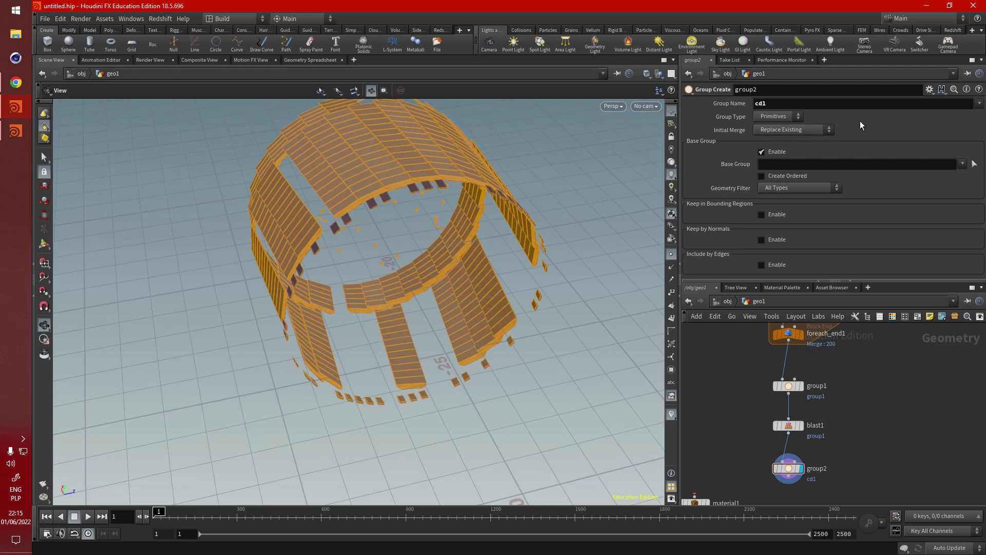
{"action": "left_click", "coordinate": [789, 387]}
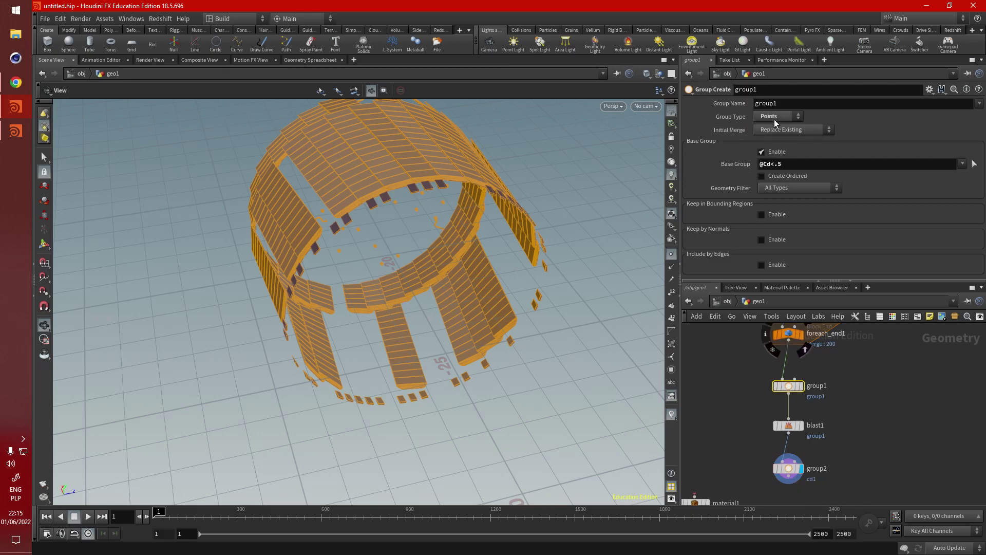
Step: Duplicate the group1, blast1 and group2 chain off to the left
{"action": "left_click", "coordinate": [791, 469]}
{"action": "middle_click_drag", "start_coordinate": [745, 418], "coordinate": [784, 390]}
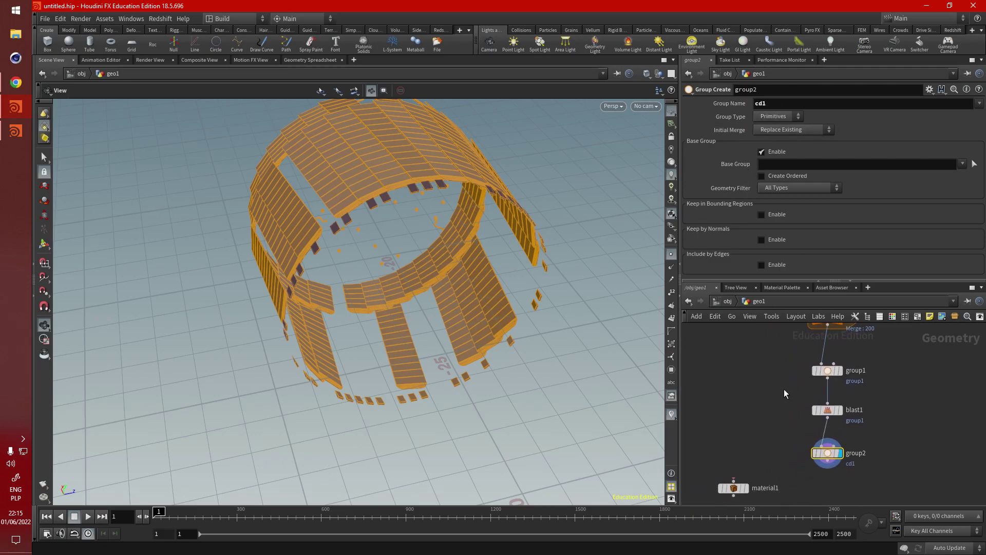
{"action": "left_click_drag", "start_coordinate": [784, 365], "coordinate": [852, 459]}
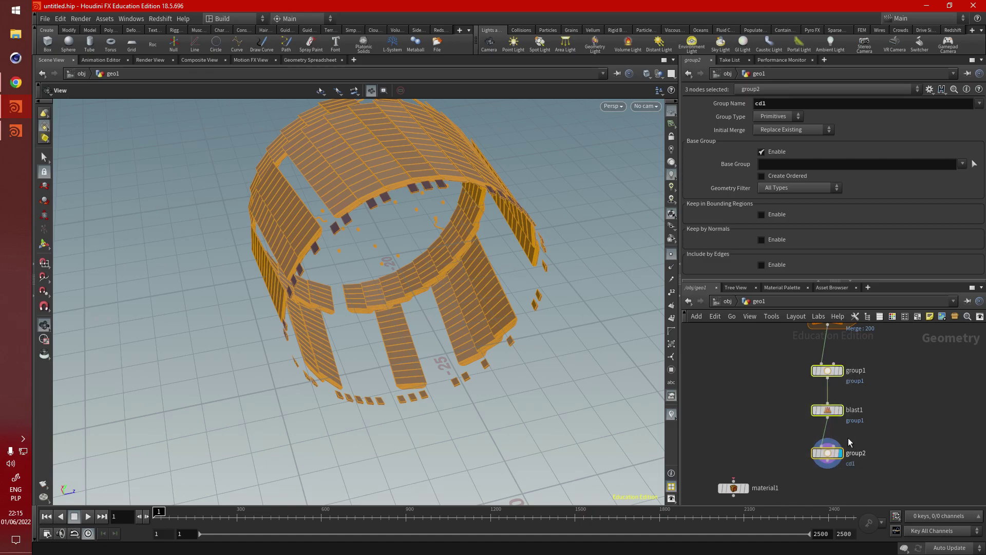
{"action": "left_click_drag", "start_coordinate": [827, 371], "coordinate": [760, 369], "text": "alt"}
{"action": "left_click", "coordinate": [736, 365]}
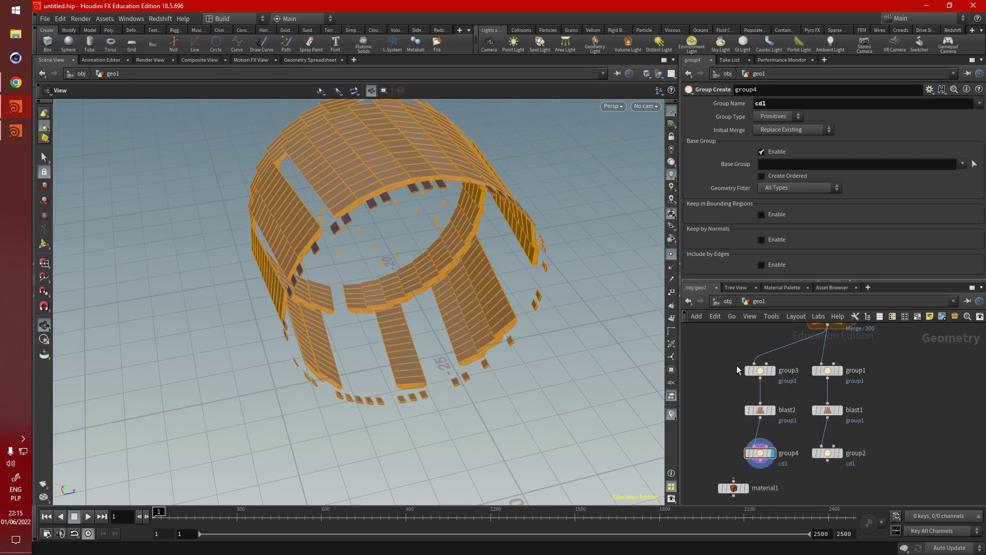
{"action": "middle_click_drag", "start_coordinate": [736, 365], "coordinate": [769, 397]}
{"action": "mouse_move", "coordinate": [760, 487]}
{"action": "left_click", "coordinate": [783, 402]}
{"action": "left_click", "coordinate": [798, 166]}
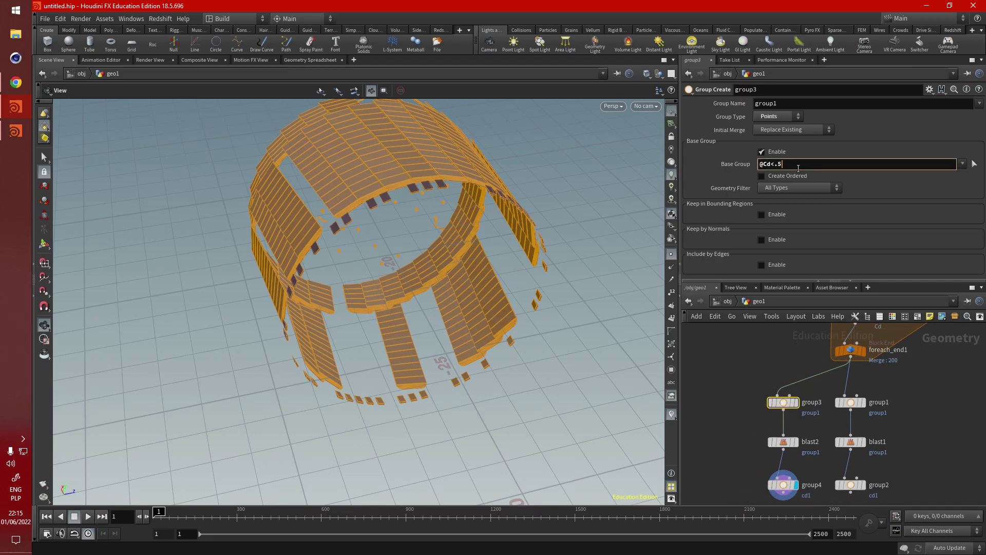
{"action": "type", "text": "3"}
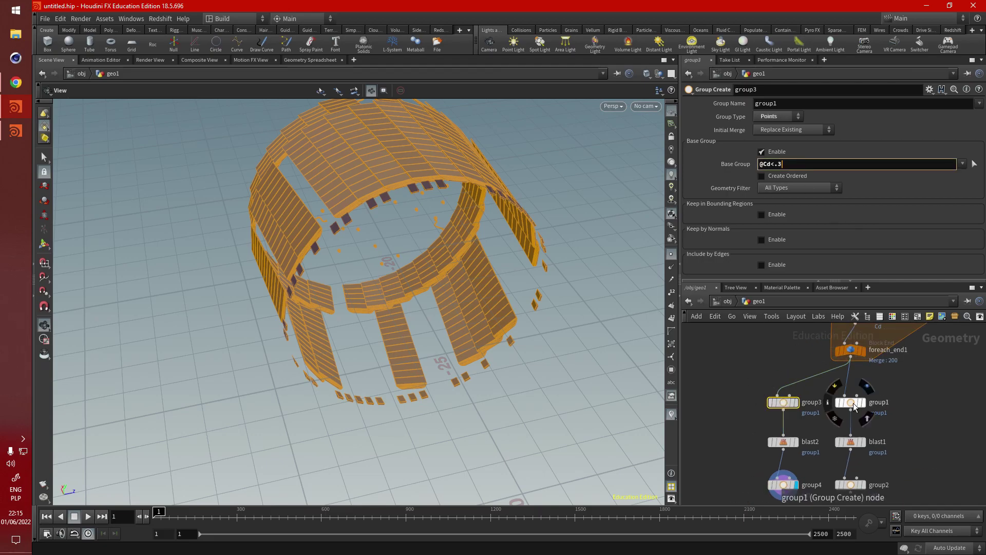
{"action": "left_click", "coordinate": [854, 405]}
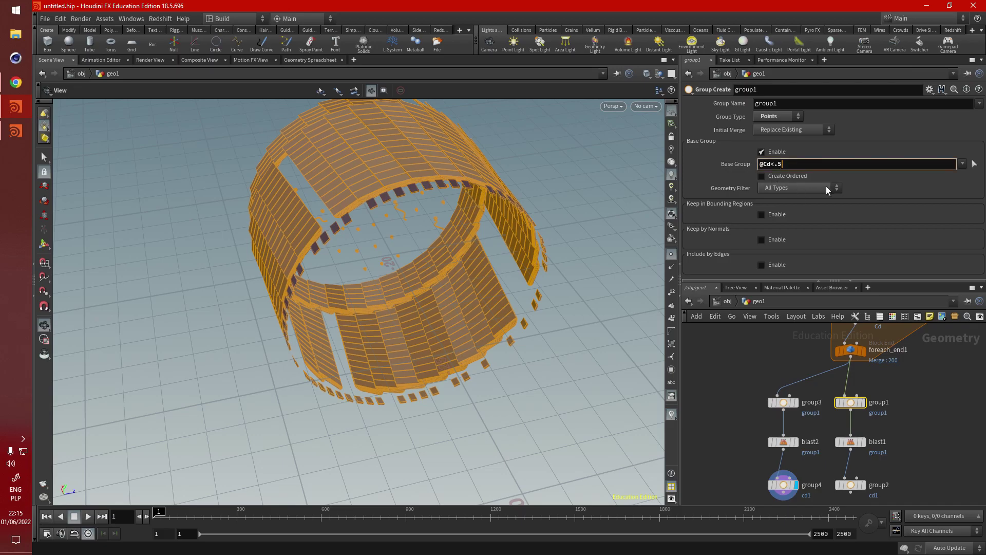
{"action": "key", "text": "Return"}
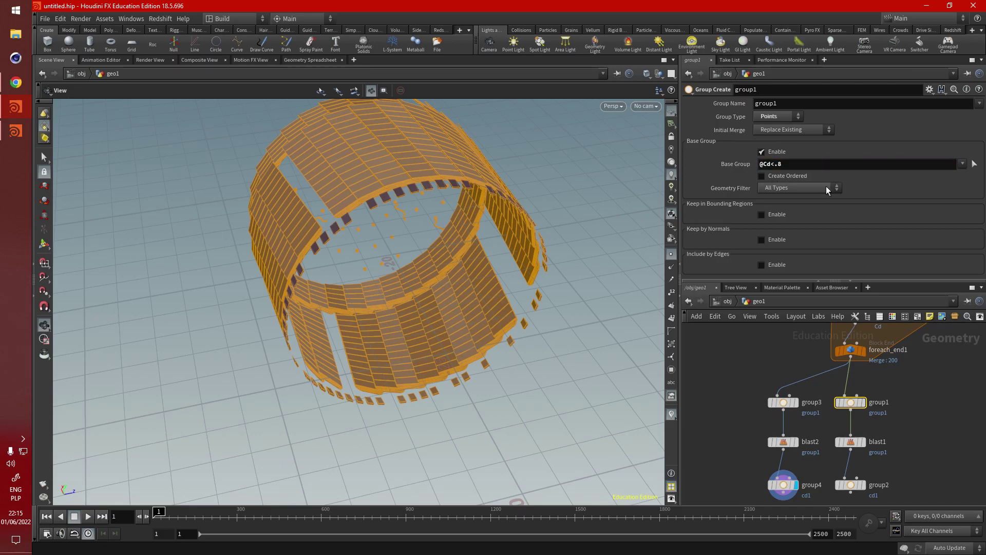
Step: Place group3 beneath group1 and shift the copied blast and cd1 nodes left
{"action": "scroll", "coordinate": [817, 329], "scroll_direction": "down", "scroll_amount": 3}
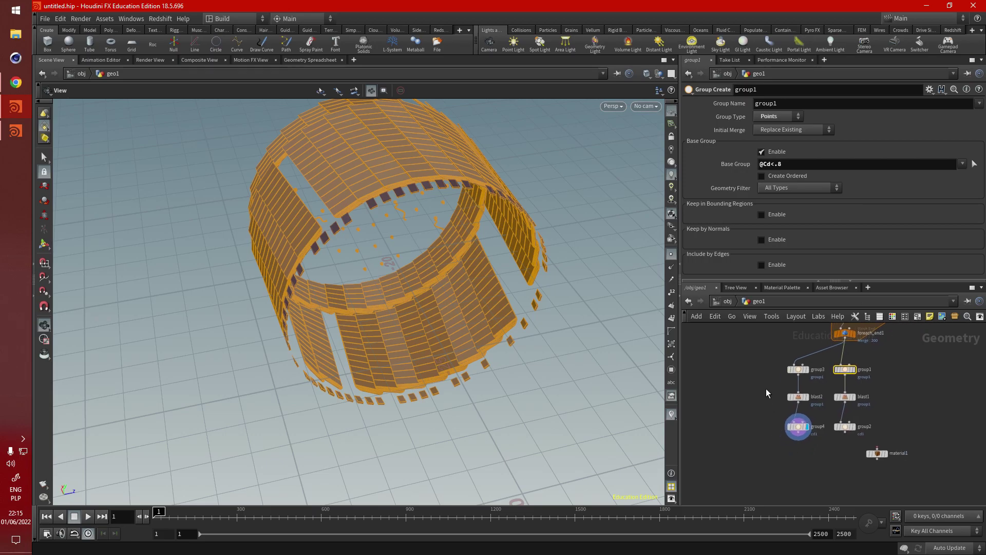
{"action": "left_click_drag", "start_coordinate": [766, 388], "coordinate": [751, 424]}
{"action": "scroll", "coordinate": [789, 439], "scroll_direction": "up", "scroll_amount": 4}
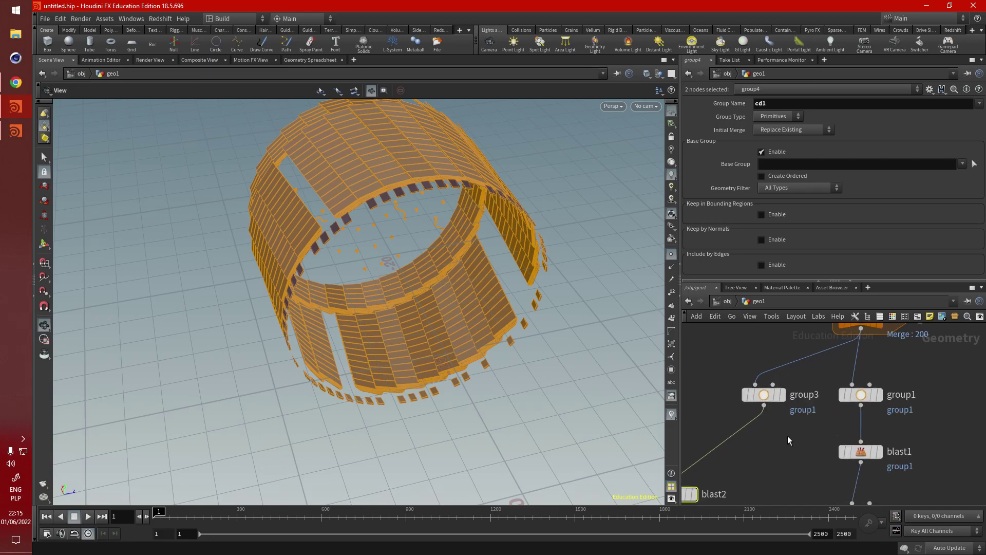
{"action": "left_click_drag", "start_coordinate": [766, 369], "coordinate": [768, 422]}
{"action": "middle_click_drag", "start_coordinate": [793, 384], "coordinate": [839, 374]}
{"action": "scroll", "coordinate": [784, 383], "scroll_direction": "down", "scroll_amount": 3}
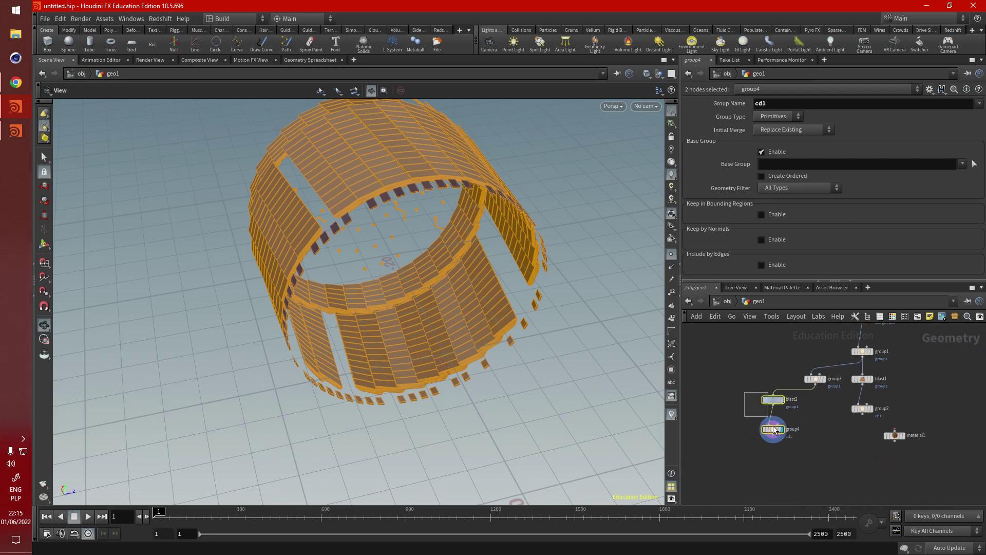
{"action": "left_click_drag", "start_coordinate": [775, 399], "coordinate": [722, 399]}
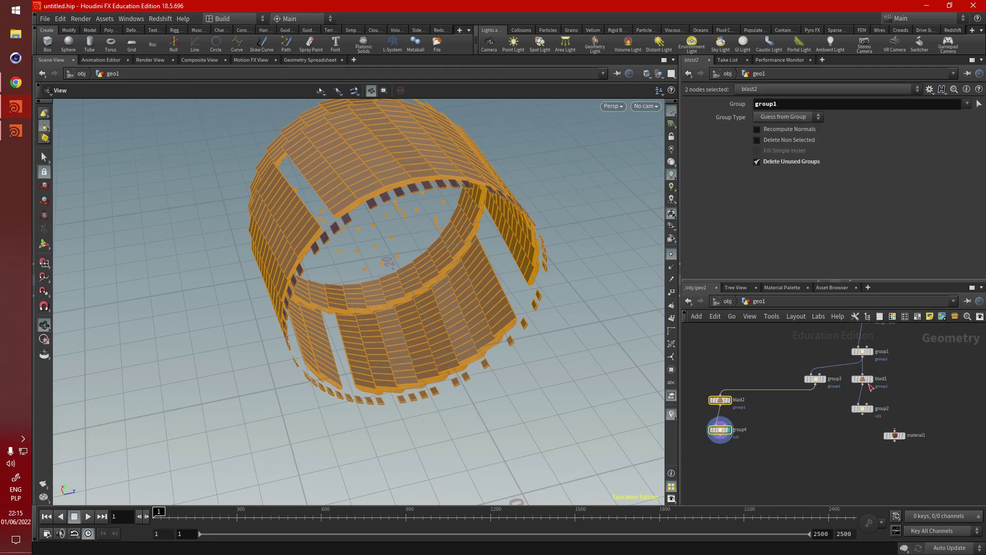
Step: Copy the blast node as blast3, wire it to group3's output, and compare it with blast1
{"action": "left_click_drag", "start_coordinate": [867, 380], "coordinate": [814, 430], "text": "alt"}
{"action": "scroll", "coordinate": [814, 429], "scroll_direction": "up", "scroll_amount": 3}
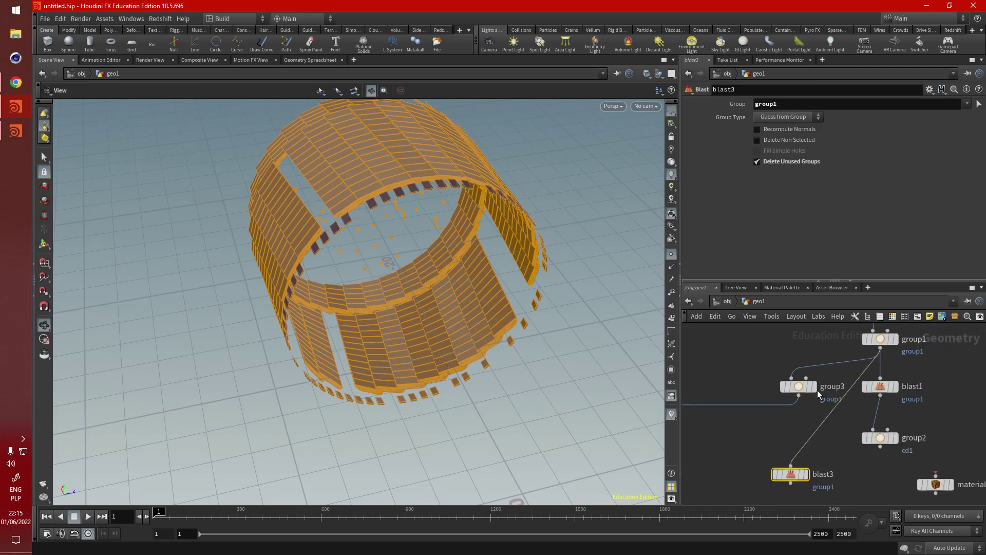
{"action": "left_click_drag", "start_coordinate": [791, 466], "coordinate": [798, 394]}
{"action": "left_click", "coordinate": [806, 474]}
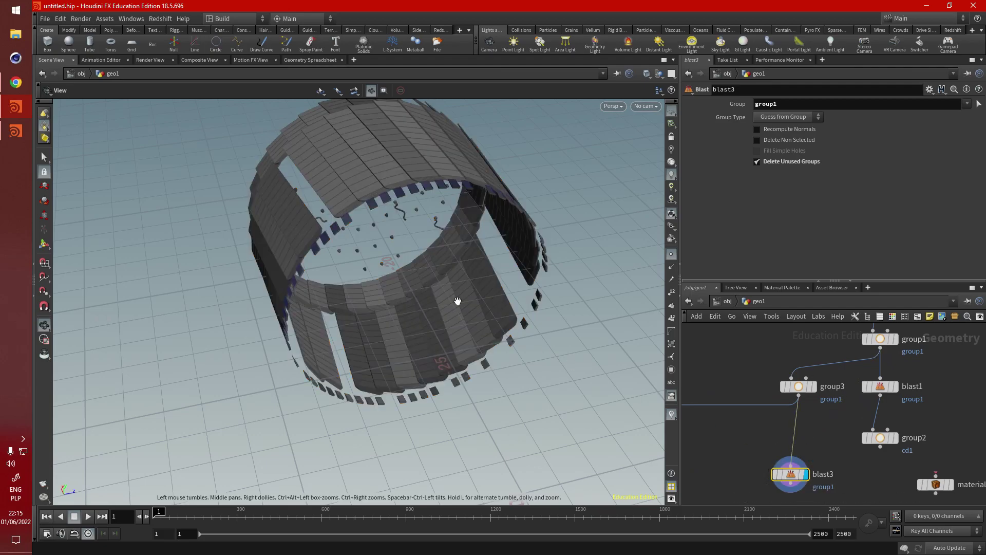
{"action": "left_click", "coordinate": [896, 386]}
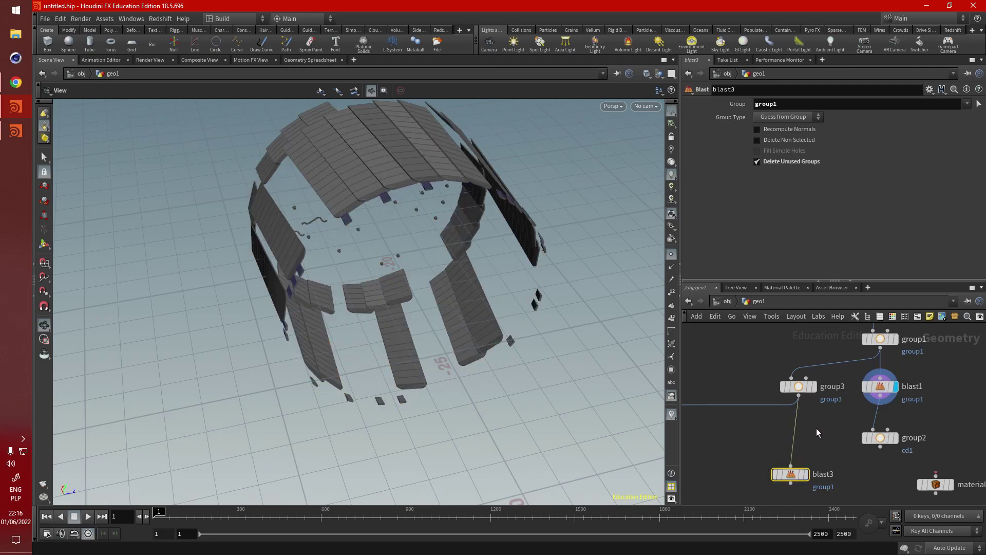
Step: Review both group thresholds, move blast3 under group3, and display the cd1 group node
{"action": "left_click", "coordinate": [861, 356]}
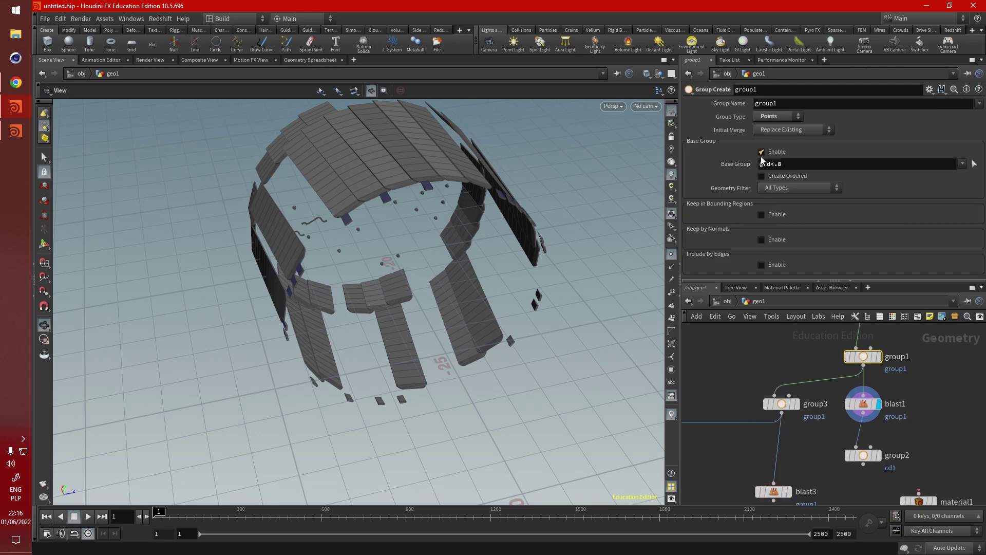
{"action": "left_click", "coordinate": [783, 405]}
{"action": "scroll", "coordinate": [835, 354], "scroll_direction": "down", "scroll_amount": 3}
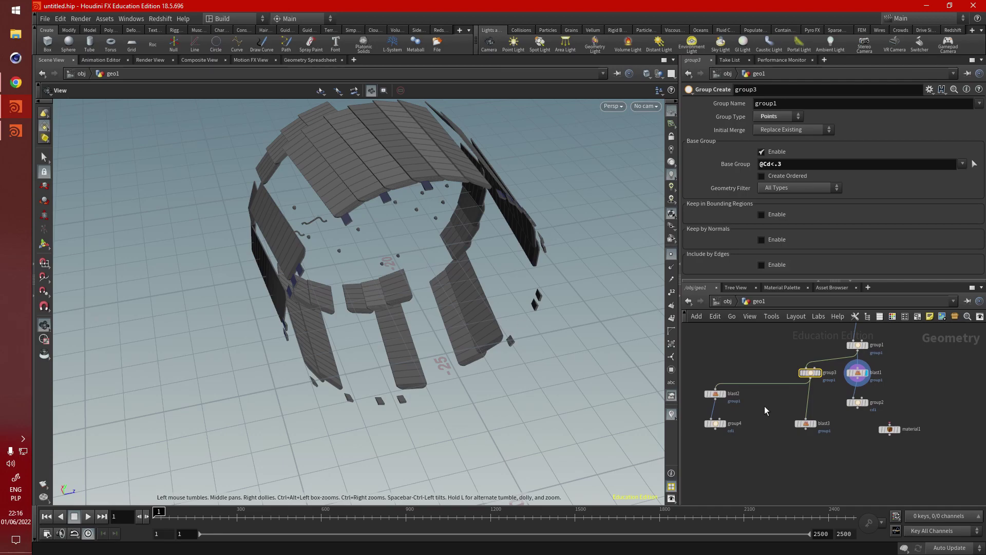
{"action": "scroll", "coordinate": [846, 409], "scroll_direction": "up", "scroll_amount": 3}
{"action": "left_click_drag", "start_coordinate": [781, 438], "coordinate": [789, 410]}
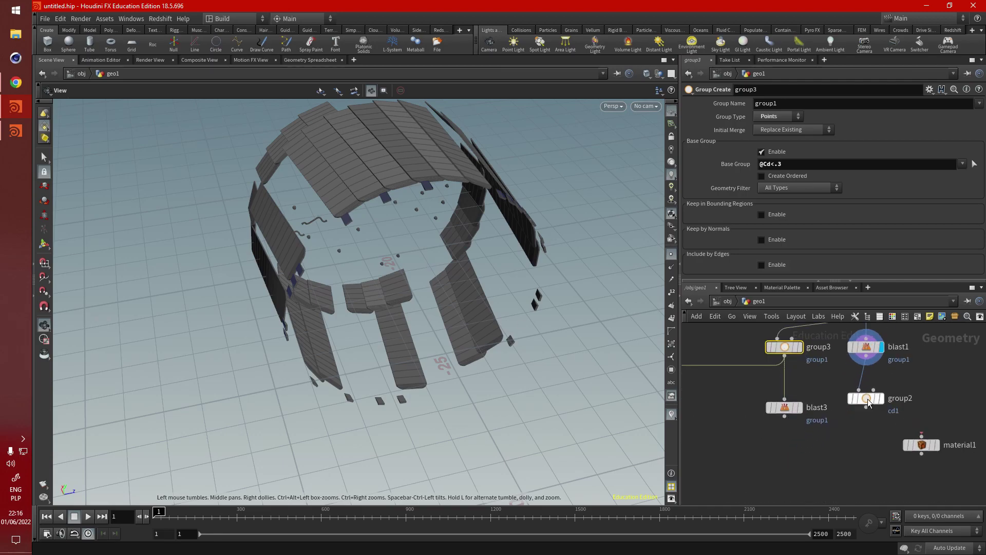
{"action": "left_click_drag", "start_coordinate": [868, 398], "coordinate": [870, 395]}
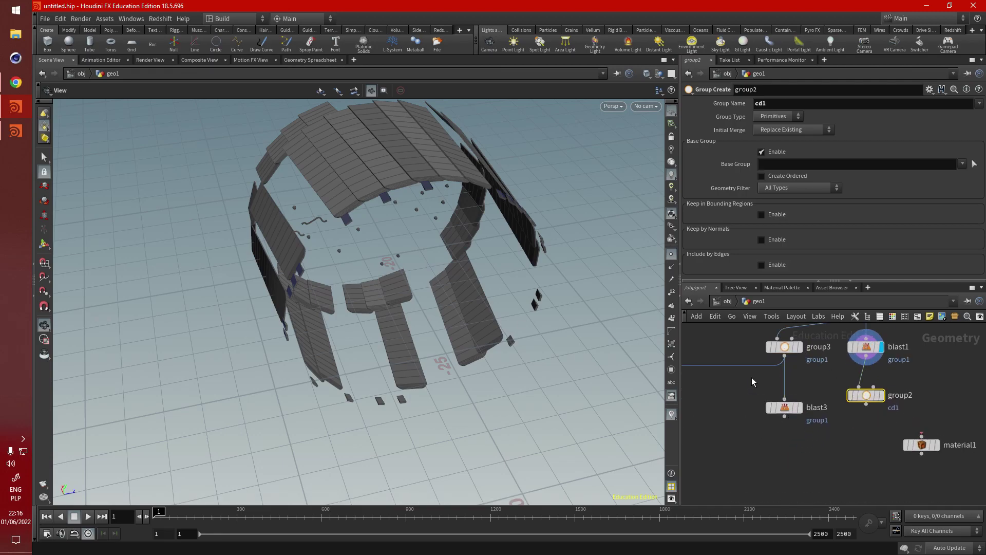
{"action": "left_click", "coordinate": [880, 395]}
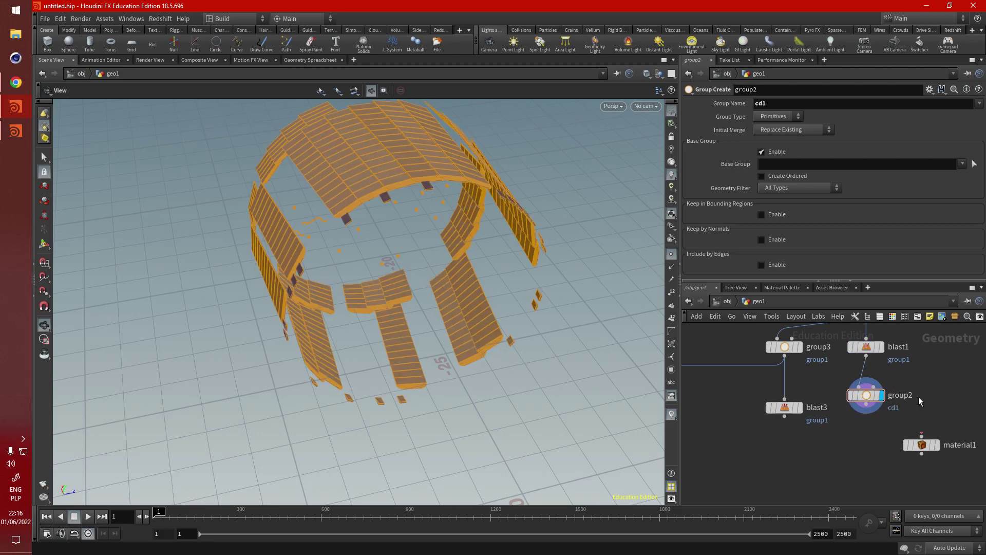
{"action": "scroll", "coordinate": [916, 396], "scroll_direction": "down", "scroll_amount": 1}
Step: Duplicate the cd1 group node as group5 and connect it below blast3
{"action": "left_click_drag", "start_coordinate": [880, 392], "coordinate": [829, 435], "text": "alt"}
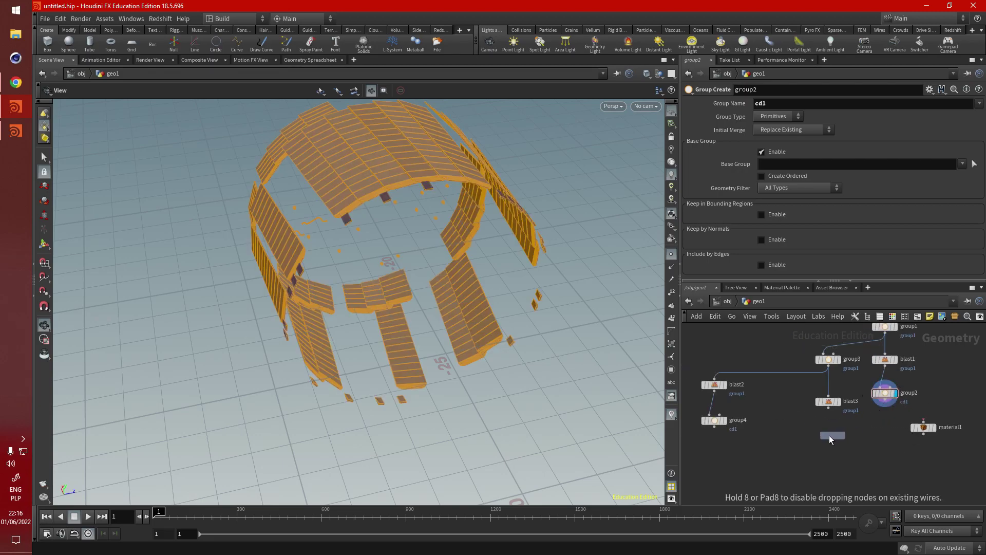
{"action": "scroll", "coordinate": [831, 420], "scroll_direction": "up", "scroll_amount": 2}
{"action": "left_click_drag", "start_coordinate": [825, 396], "coordinate": [826, 442]}
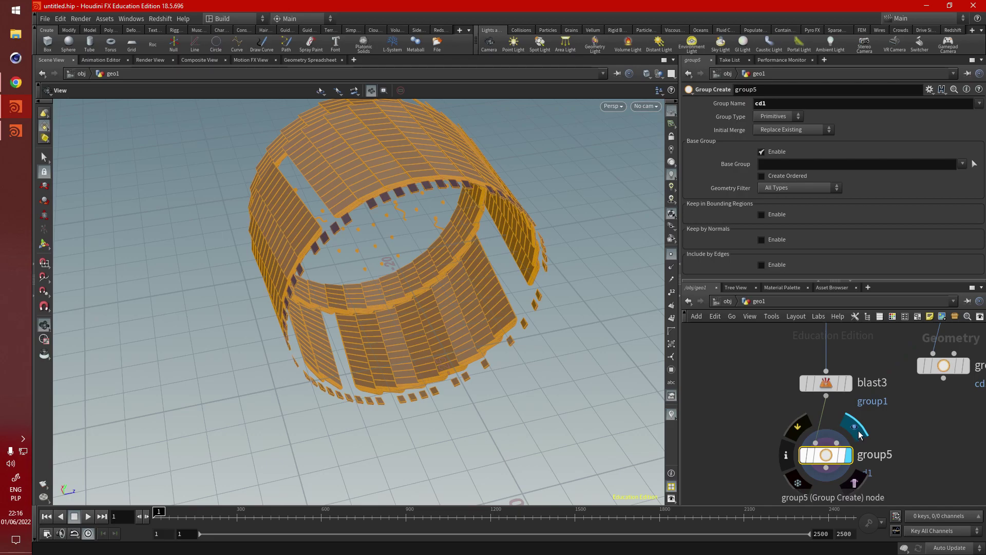
{"action": "scroll", "coordinate": [833, 426], "scroll_direction": "down", "scroll_amount": 2}
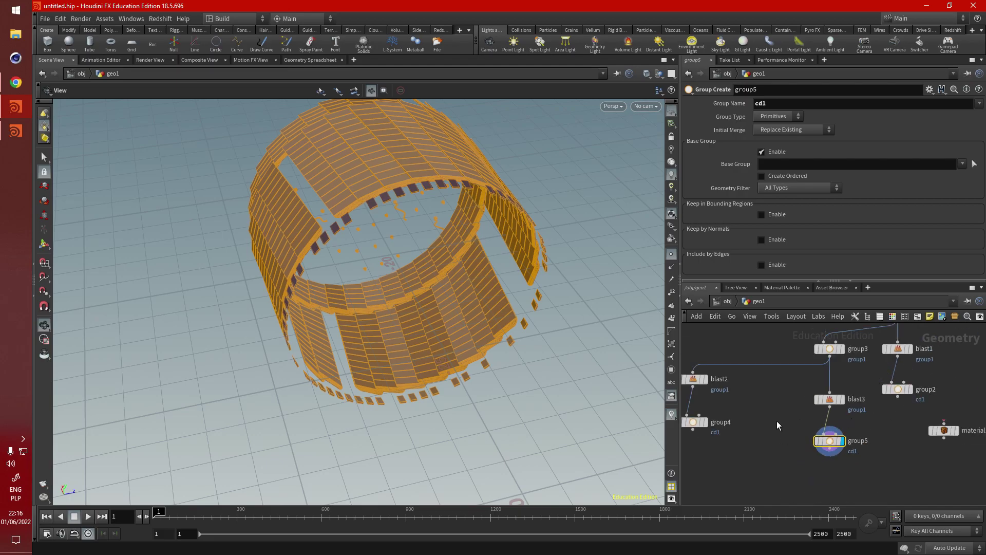
Step: Compare blast3's and blast1's geometry in the viewport
{"action": "middle_click_drag", "start_coordinate": [749, 419], "coordinate": [796, 417]}
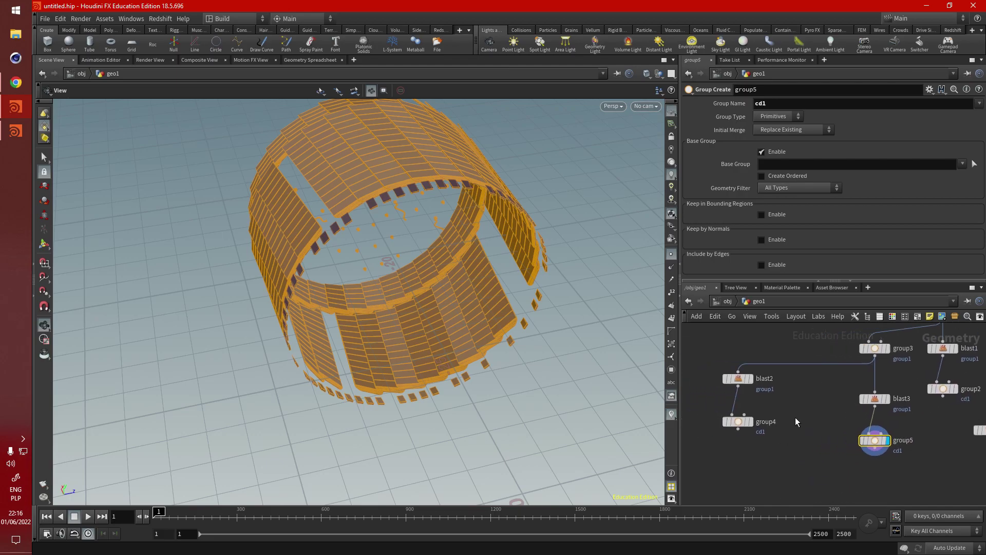
{"action": "left_click", "coordinate": [887, 399]}
{"action": "middle_click_drag", "start_coordinate": [860, 415], "coordinate": [812, 430]}
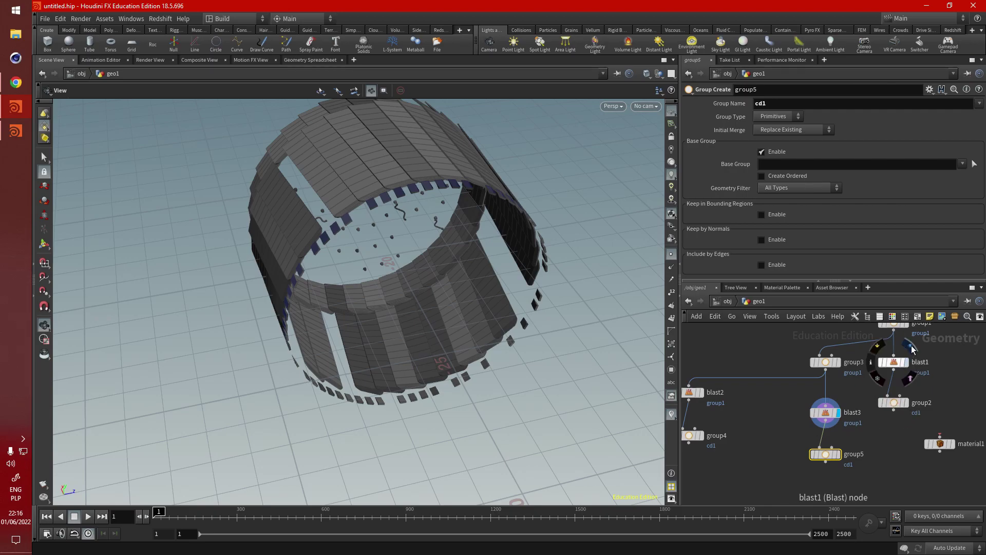
{"action": "left_click", "coordinate": [905, 363]}
{"action": "left_click", "coordinate": [839, 401]}
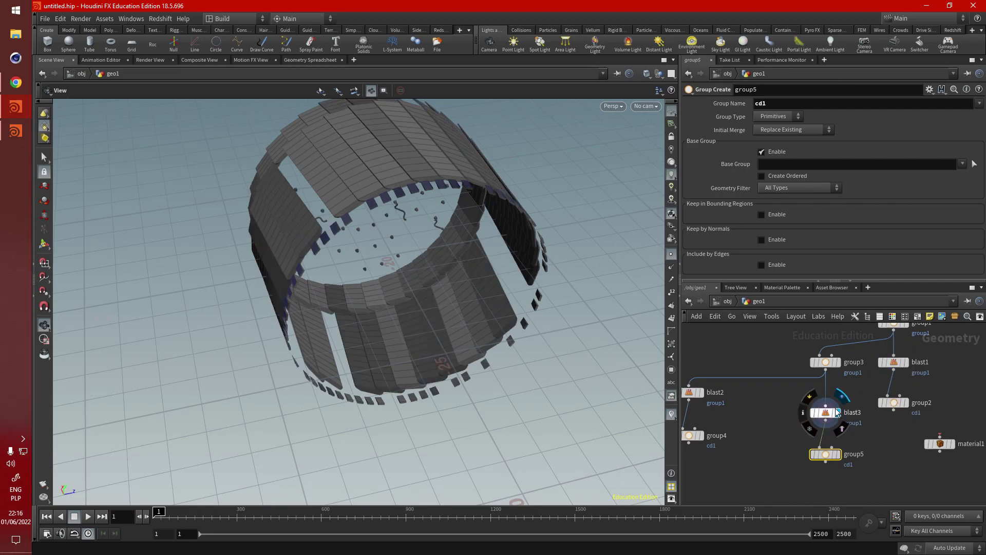
{"action": "left_click", "coordinate": [910, 345]}
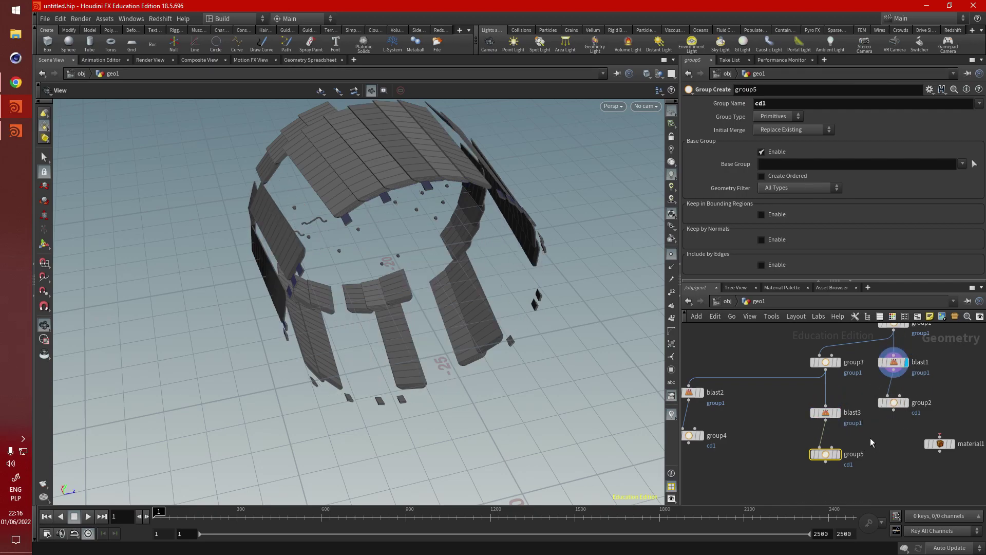
{"action": "mouse_move", "coordinate": [802, 422]}
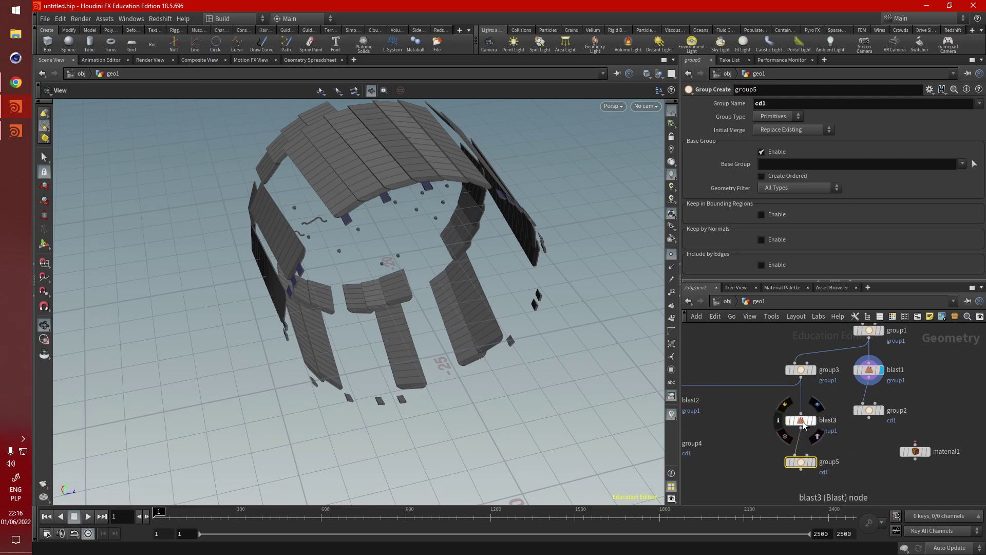
{"action": "middle_click_drag", "start_coordinate": [858, 439], "coordinate": [842, 469]}
Step: Show group1's and group3's Group Create parameters to review their Base Group thresholds
{"action": "left_click", "coordinate": [852, 360]}
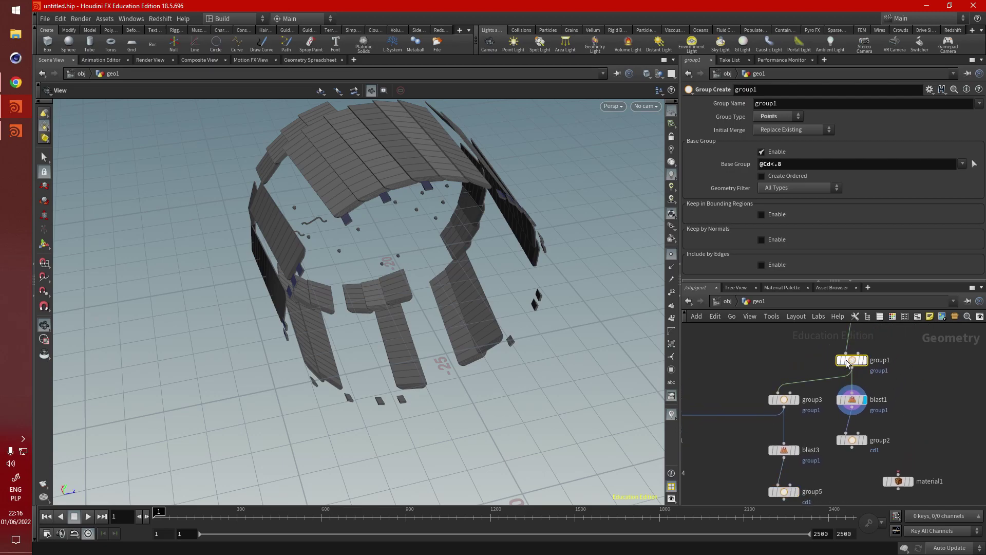
{"action": "middle_click_drag", "start_coordinate": [769, 349], "coordinate": [774, 360]}
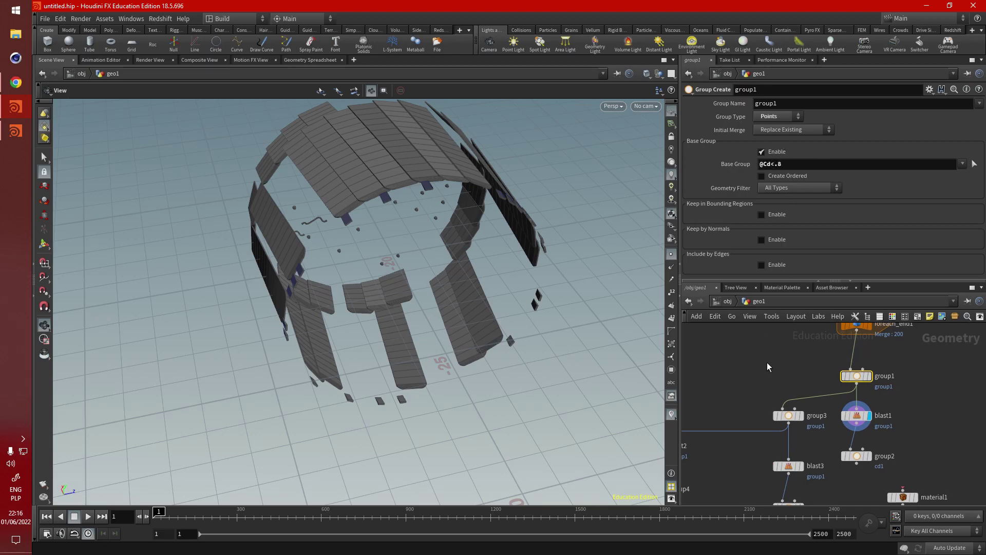
{"action": "mouse_move", "coordinate": [766, 362]}
{"action": "middle_mouse_down"}
{"action": "mouse_move", "coordinate": [781, 333]}
{"action": "mouse_move", "coordinate": [778, 356]}
{"action": "middle_mouse_up"}
{"action": "left_click", "coordinate": [805, 386]}
{"action": "left_click", "coordinate": [856, 354]}
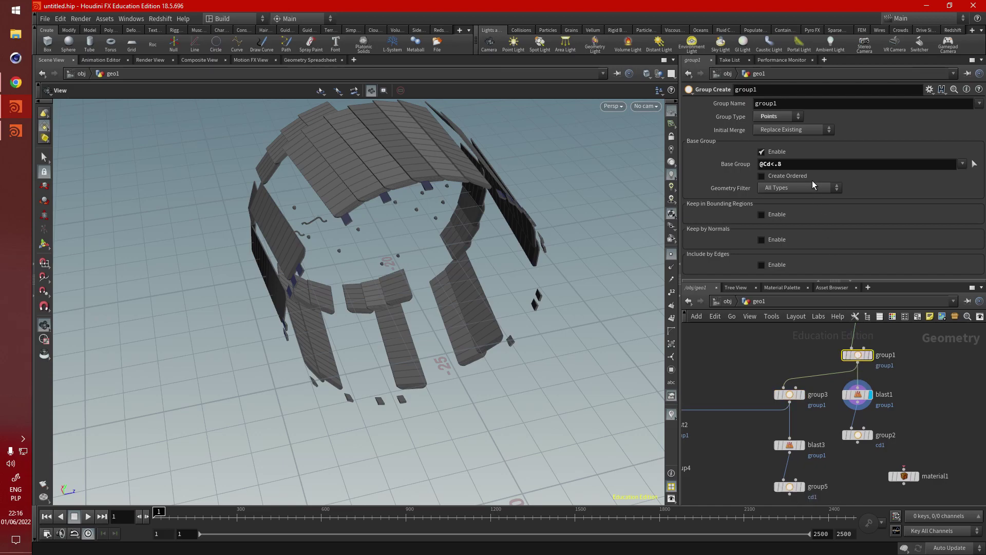
{"action": "left_click", "coordinate": [807, 165]}
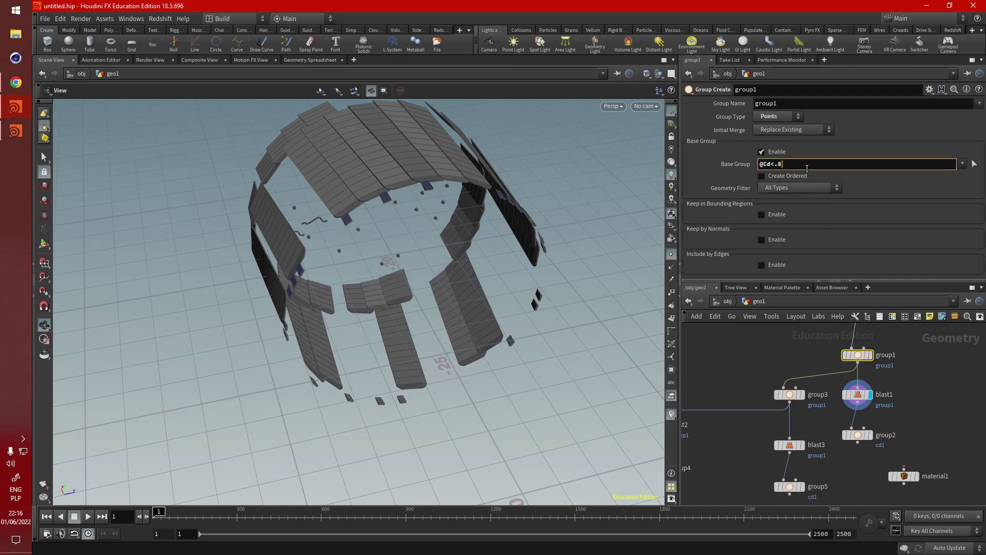
{"action": "left_click", "coordinate": [789, 394]}
{"action": "left_click", "coordinate": [793, 163]}
{"action": "key", "text": "BackSpace"}
{"action": "type", "text": "8"}
{"action": "key", "text": "Return"}
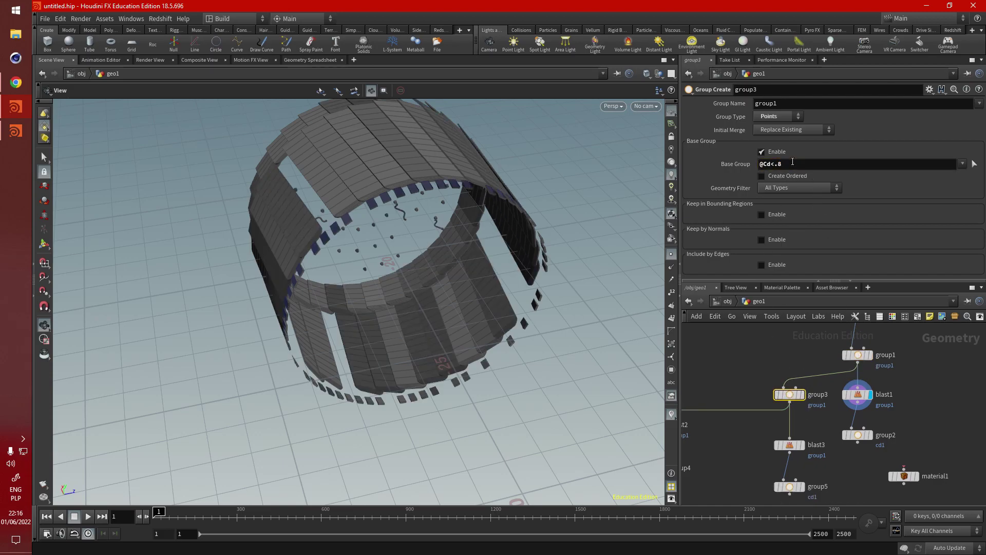
Step: Enable Delete Non Selected on blast1 so it keeps only group1's pieces
{"action": "left_click", "coordinate": [803, 445]}
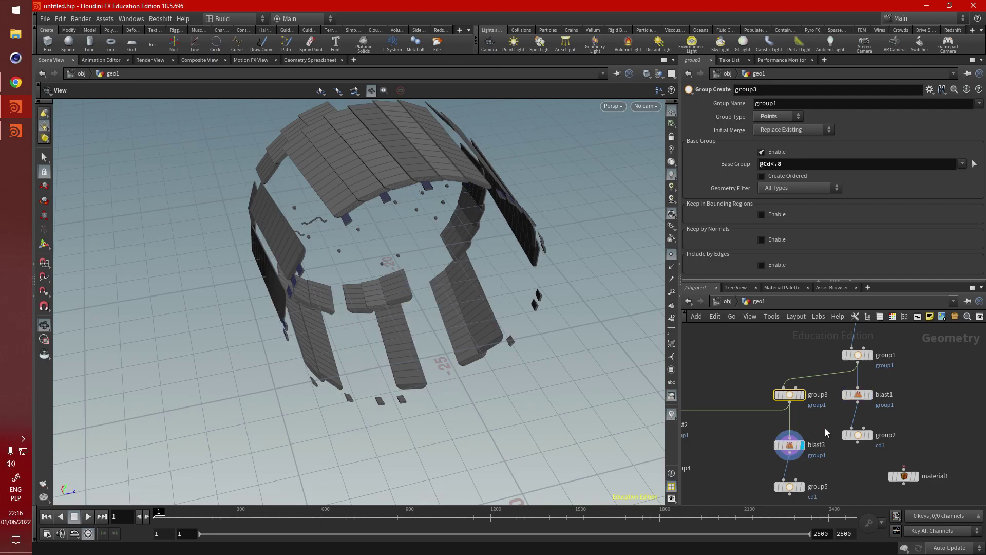
{"action": "left_click", "coordinate": [867, 394]}
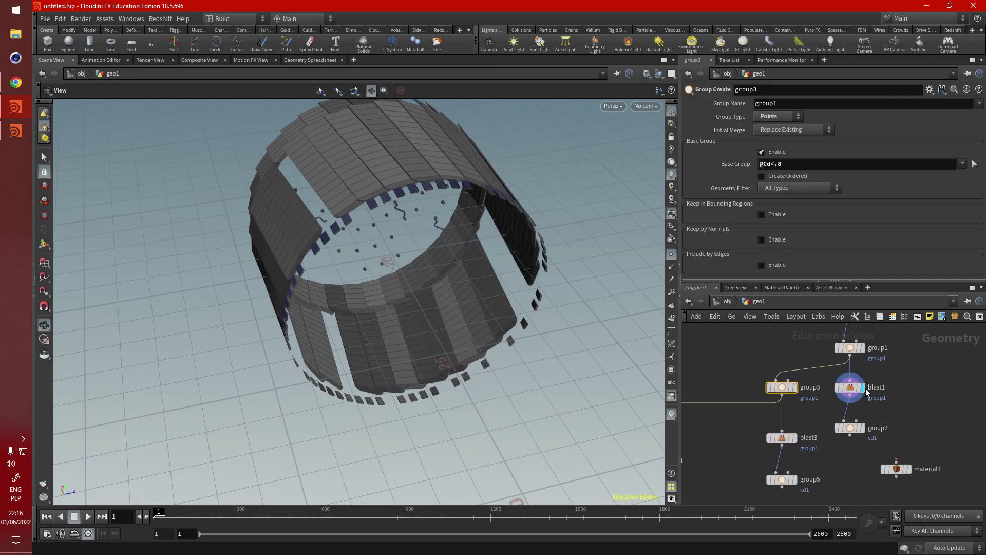
{"action": "left_click", "coordinate": [849, 391]}
{"action": "left_click", "coordinate": [772, 138]}
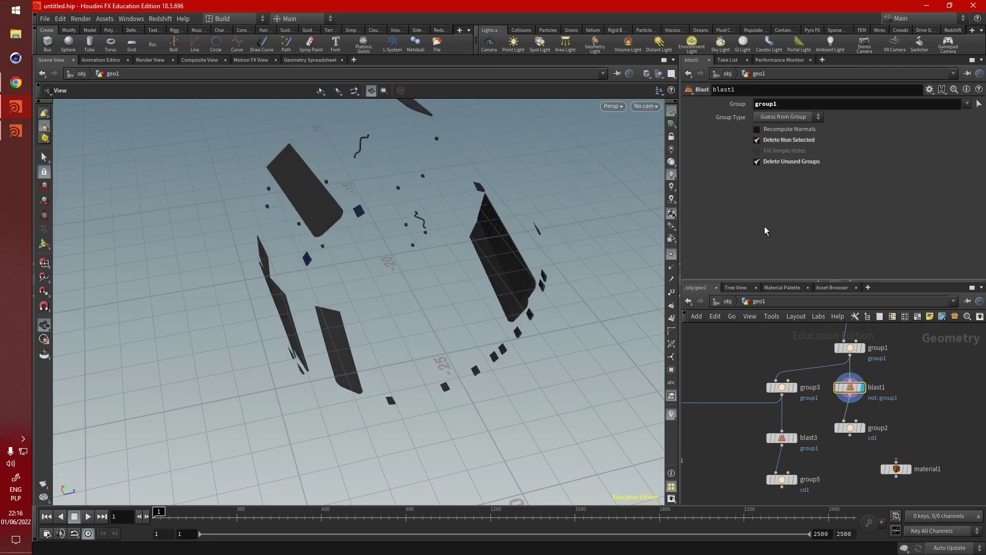
Step: Compare group2, group5 and blast3 outputs, toggling blast3's Delete Non Selected on and back off
{"action": "left_click", "coordinate": [857, 422]}
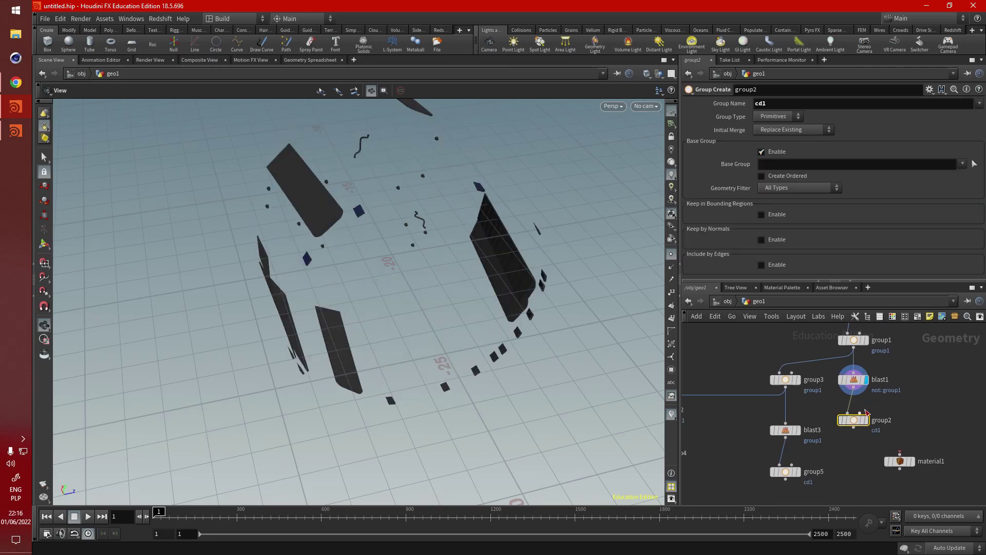
{"action": "left_click", "coordinate": [867, 421]}
{"action": "left_click", "coordinate": [800, 464]}
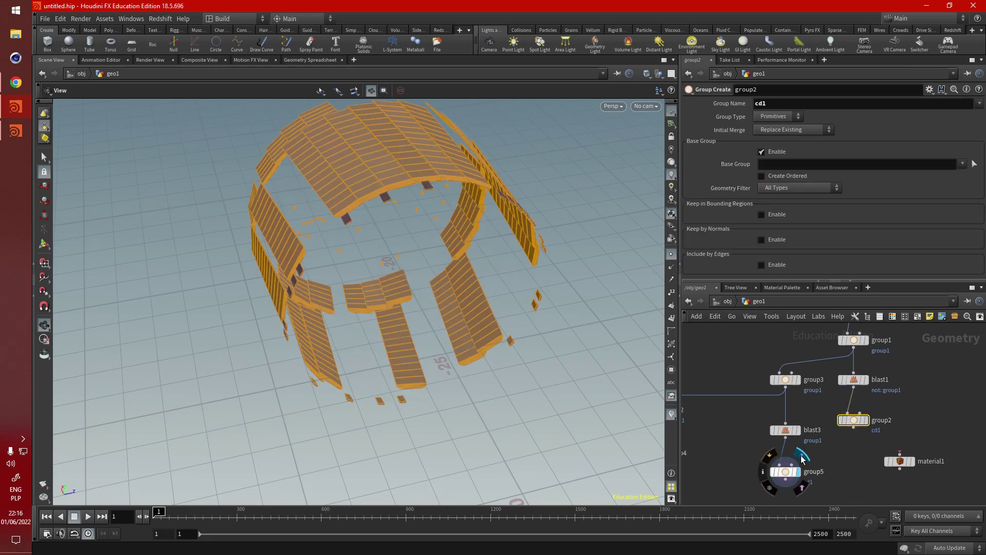
{"action": "left_click", "coordinate": [799, 414]}
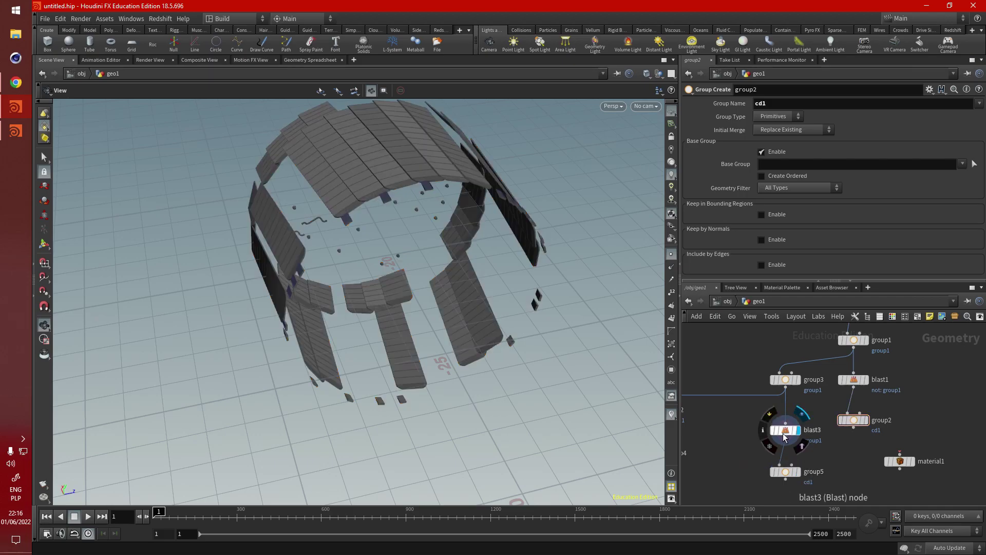
{"action": "left_click", "coordinate": [785, 429]}
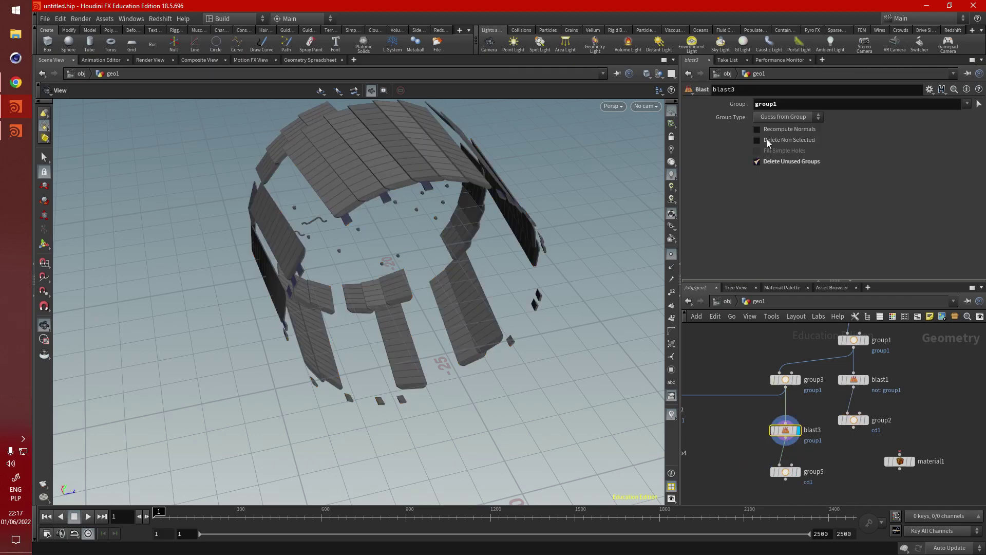
{"action": "left_click", "coordinate": [768, 142]}
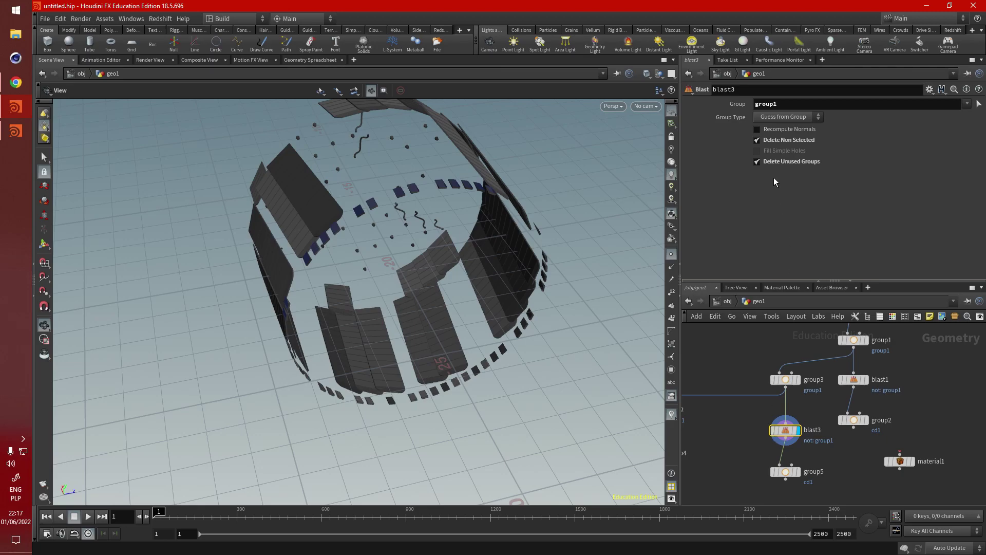
{"action": "left_click", "coordinate": [769, 143]}
Step: Rename group5's group to cd2
{"action": "middle_click_drag", "start_coordinate": [776, 463], "coordinate": [763, 423]}
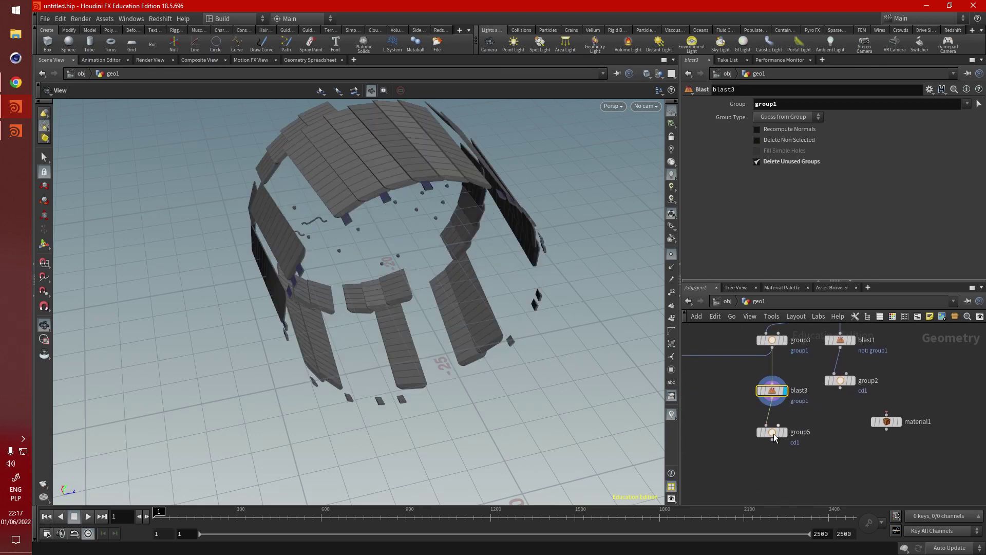
{"action": "left_click", "coordinate": [774, 432]}
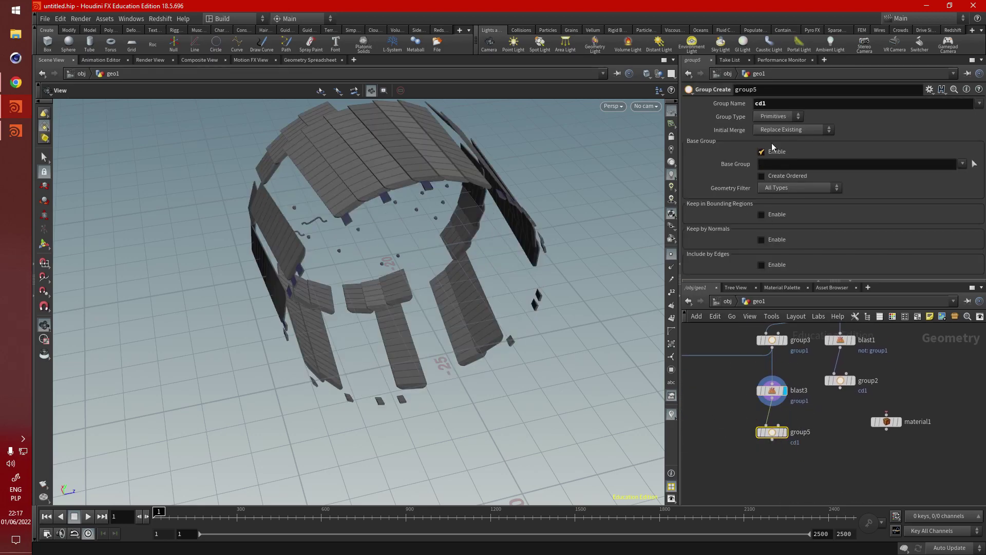
{"action": "left_click", "coordinate": [783, 105]}
{"action": "key", "text": "Return"}
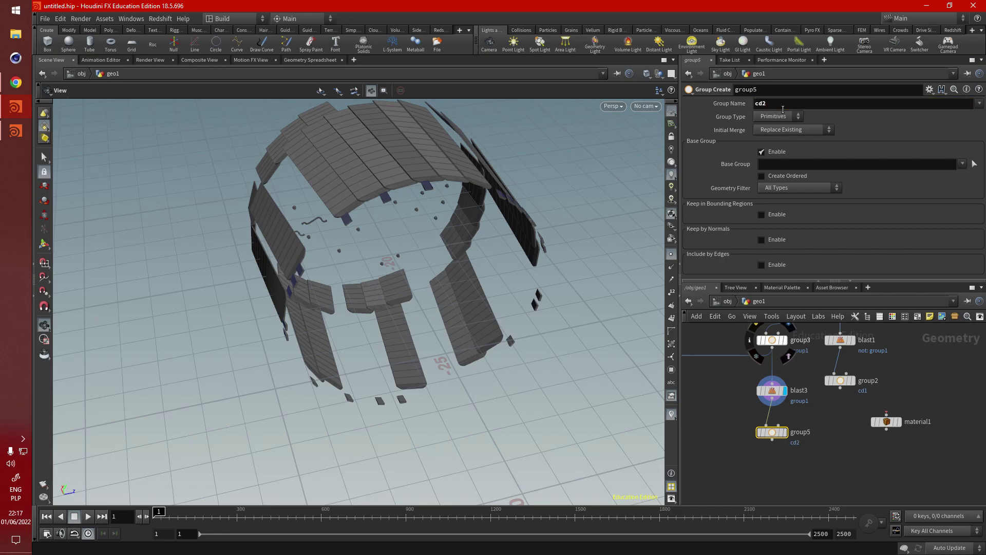
{"action": "left_click_drag", "start_coordinate": [883, 424], "coordinate": [857, 480]}
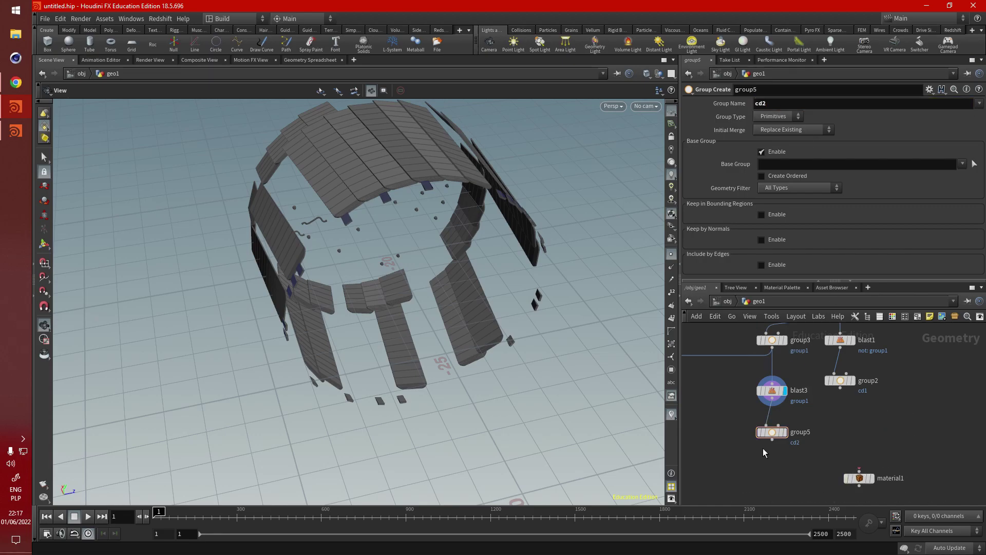
Step: Add merge1 below group5, wire group2 in as second input, and feed it into displayed material1
{"action": "key", "text": "Tab"}
{"action": "type", "text": "merge"}
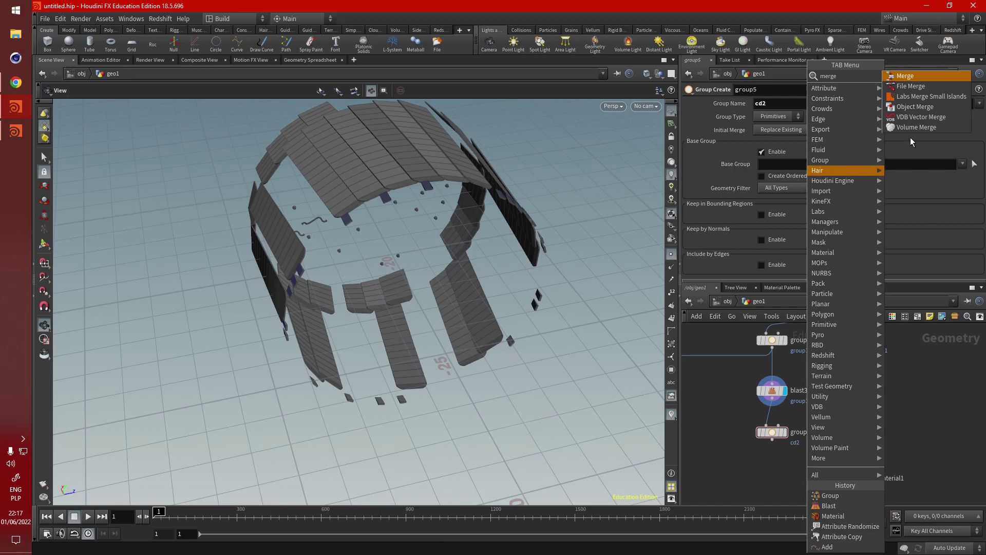
{"action": "left_click", "coordinate": [919, 75]}
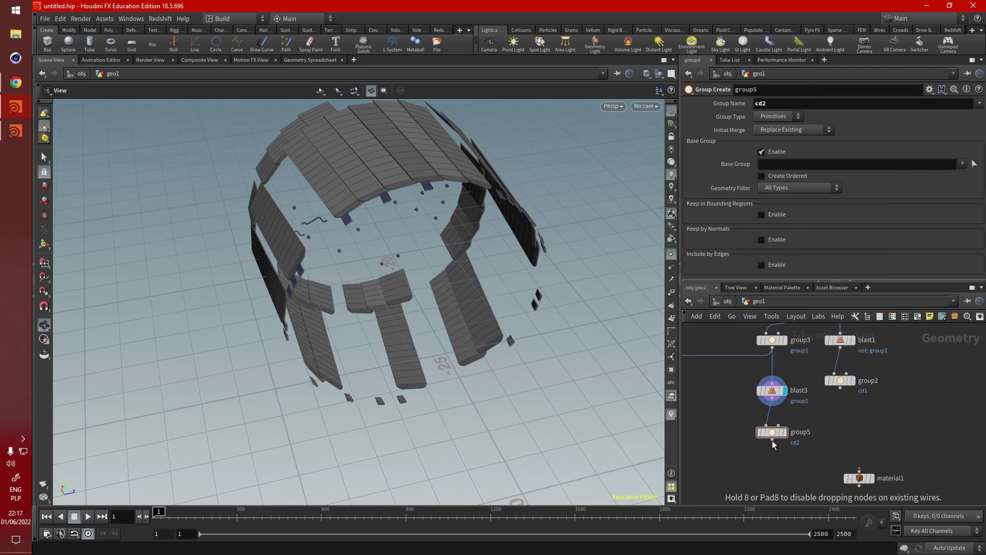
{"action": "left_click", "coordinate": [810, 466]}
{"action": "left_click_drag", "start_coordinate": [840, 387], "coordinate": [813, 461]}
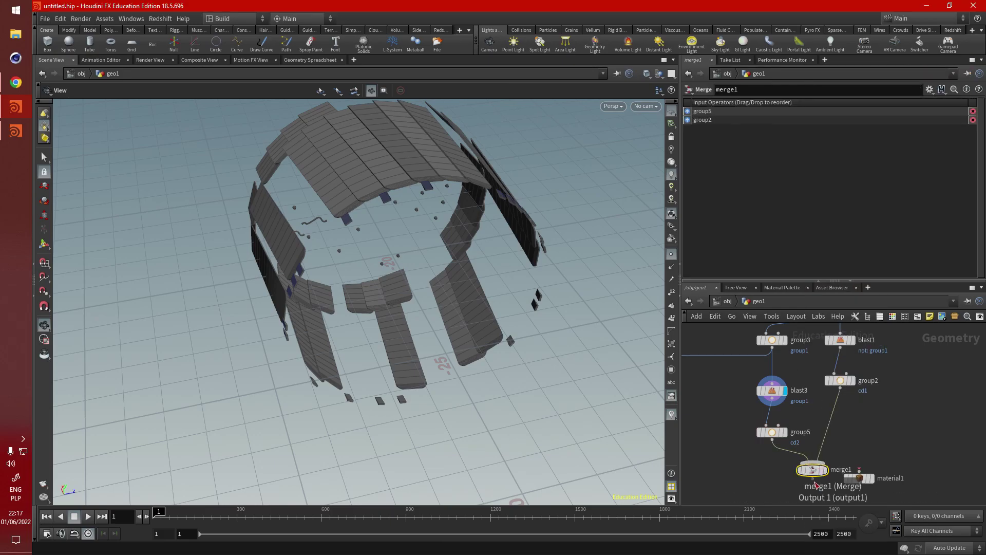
{"action": "left_click", "coordinate": [876, 462]}
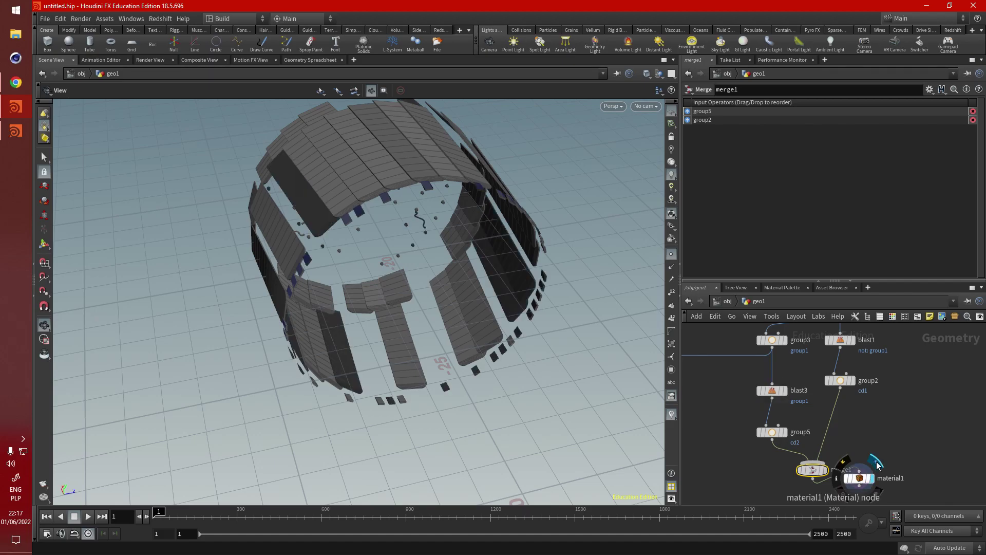
{"action": "middle_click_drag", "start_coordinate": [903, 442], "coordinate": [908, 438]}
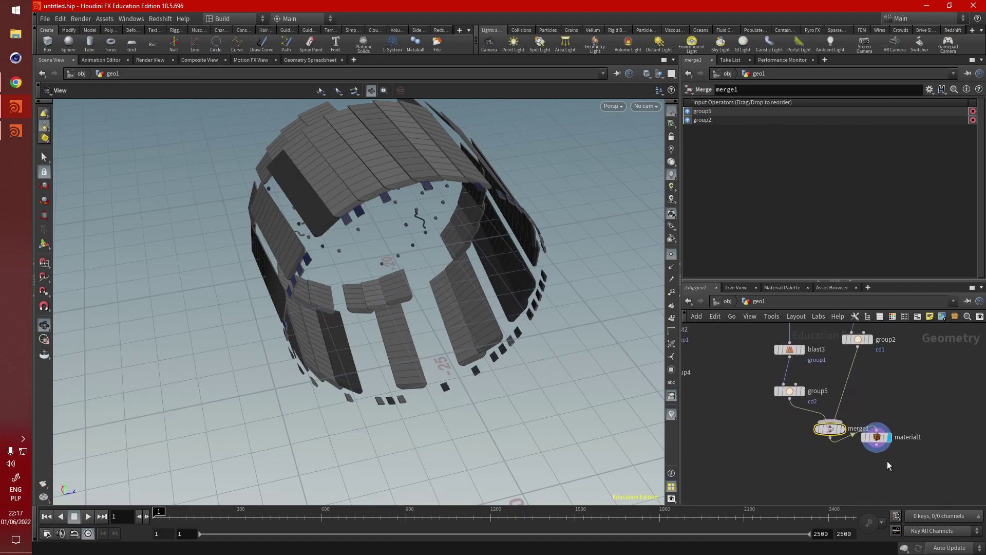
{"action": "left_click_drag", "start_coordinate": [876, 436], "coordinate": [842, 484]}
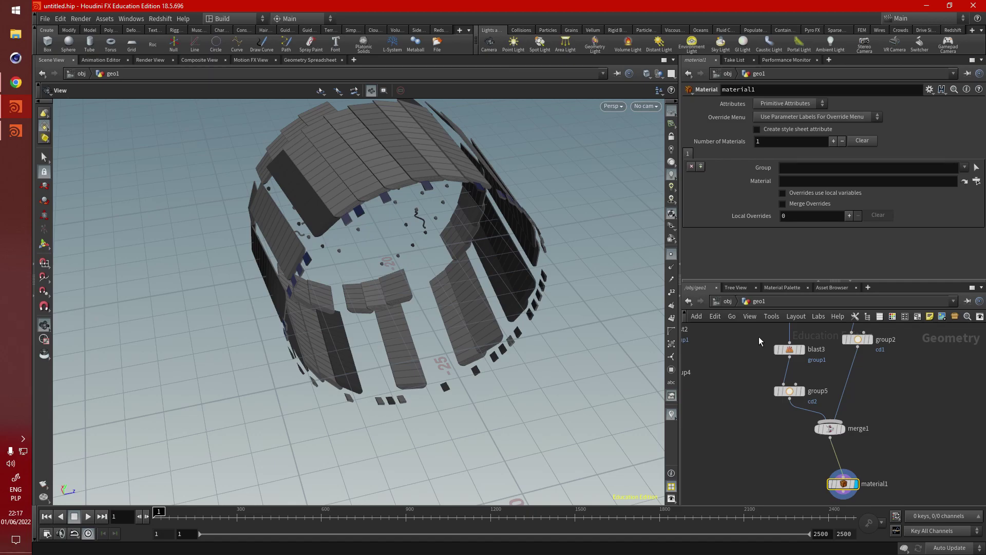
Step: Choose cd2 from the Group dropdown of material1's first material slot
{"action": "left_click", "coordinate": [964, 167]}
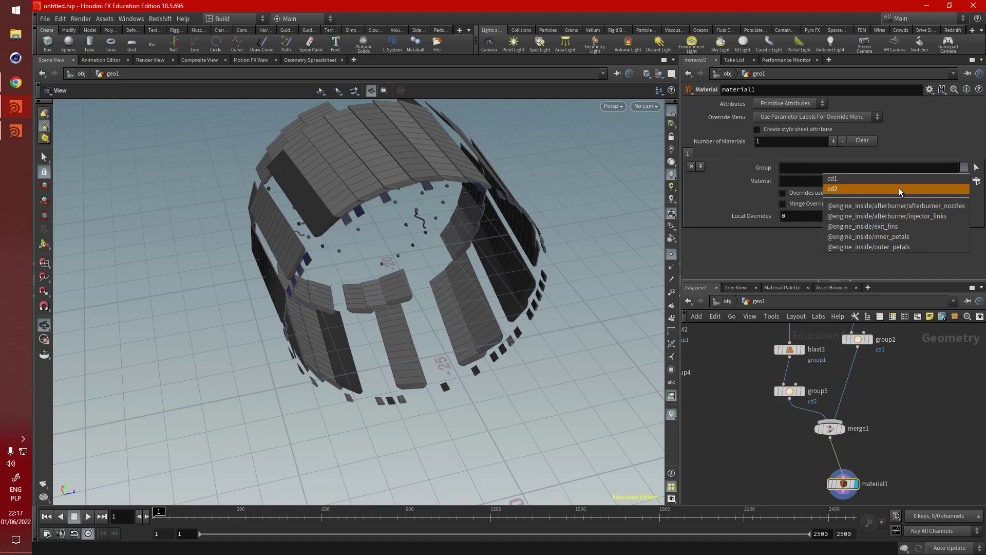
{"action": "left_click", "coordinate": [900, 192]}
{"action": "left_click", "coordinate": [964, 167]}
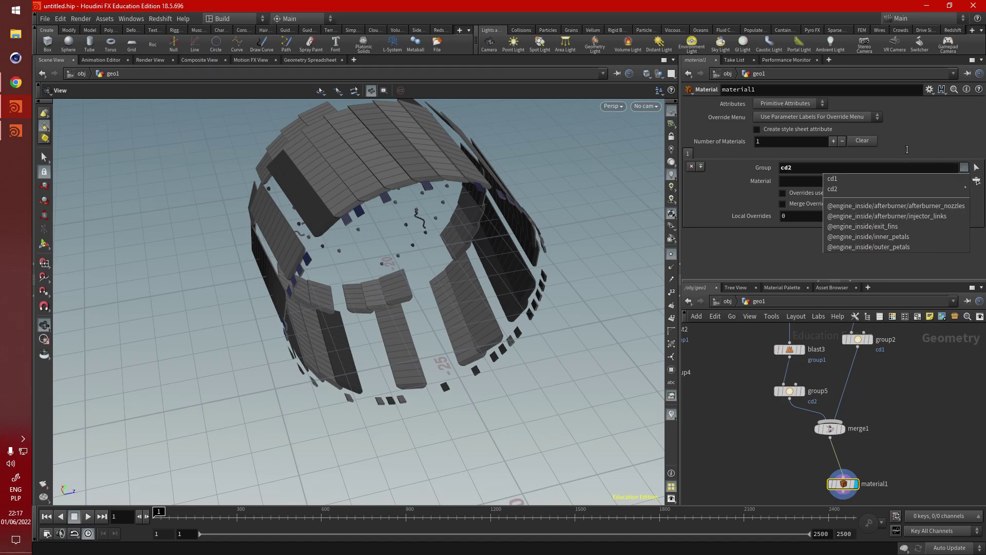
{"action": "left_click", "coordinate": [788, 322]}
Step: Zoom and pan the network editor to bring the foreach block into view
{"action": "scroll", "coordinate": [865, 351], "scroll_direction": "down", "scroll_amount": 5}
{"action": "scroll", "coordinate": [868, 352], "scroll_direction": "up", "scroll_amount": 5}
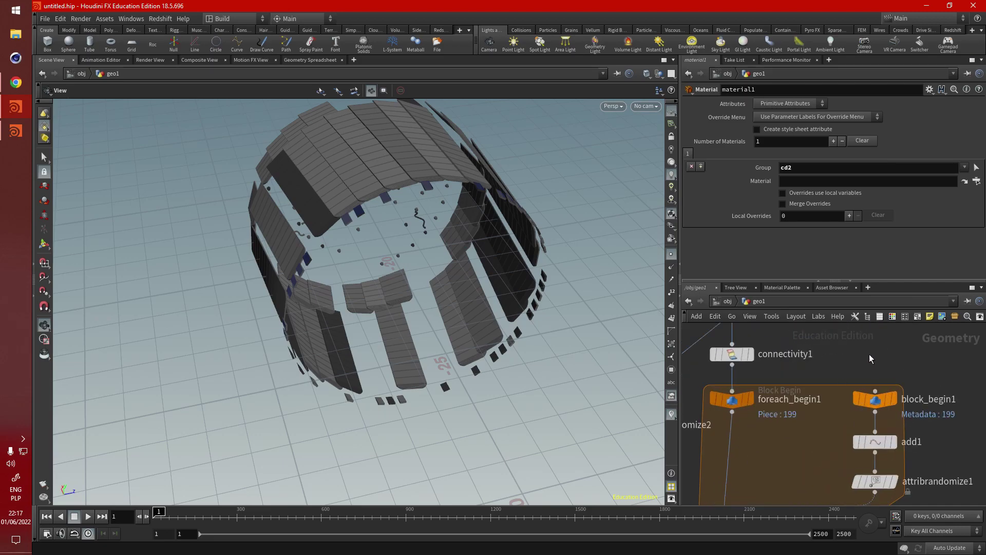
{"action": "scroll", "coordinate": [869, 353], "scroll_direction": "down", "scroll_amount": 5}
{"action": "scroll", "coordinate": [781, 354], "scroll_direction": "up", "scroll_amount": 3}
{"action": "middle_click_drag", "start_coordinate": [781, 353], "coordinate": [765, 383]}
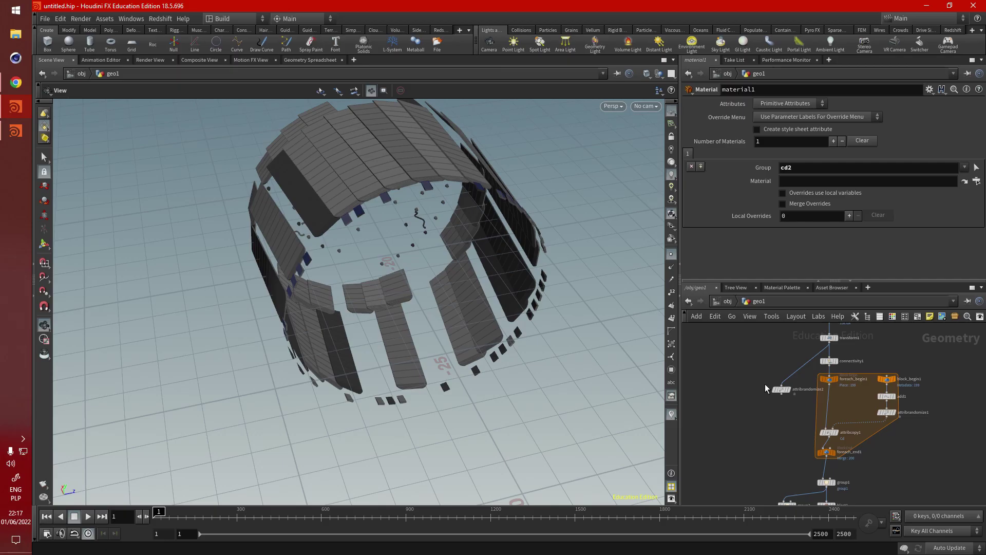